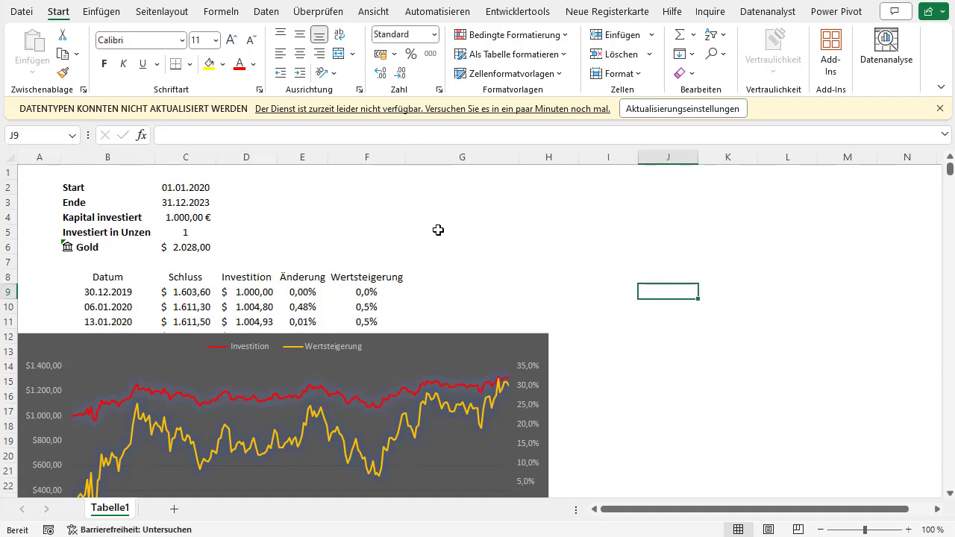
Drag the Investition/Wertsteigerung chart off the data to sit beside the table over columns G–N.
click(444, 345)
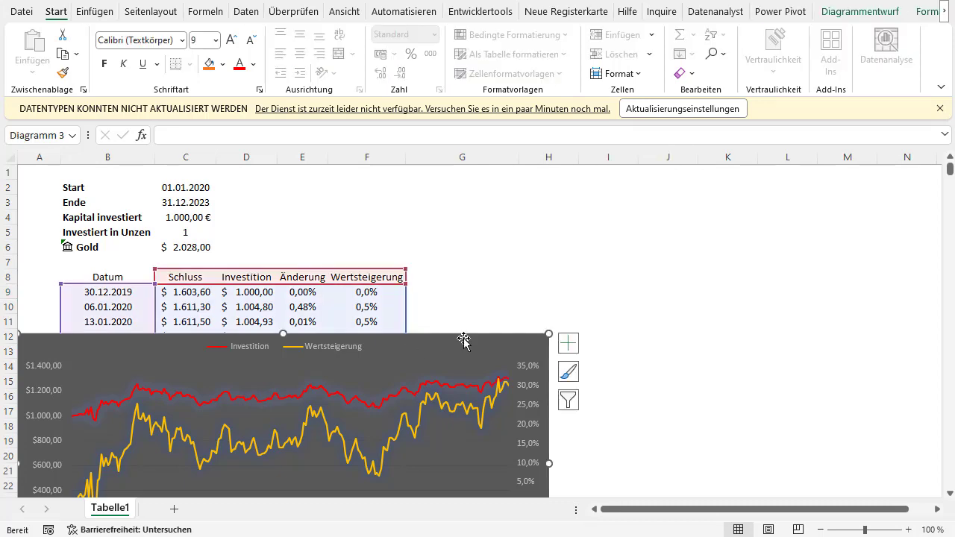
drag(463, 339, 473, 225)
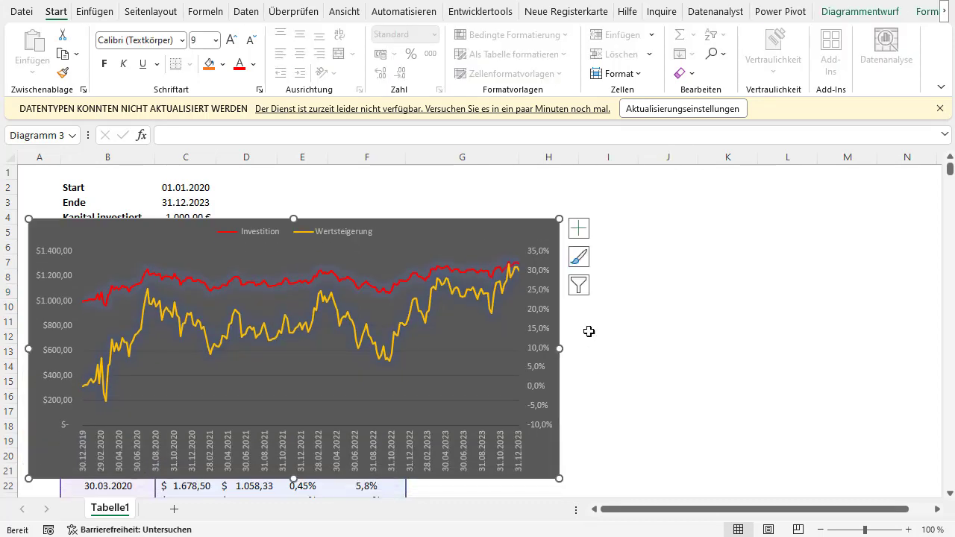
click(616, 354)
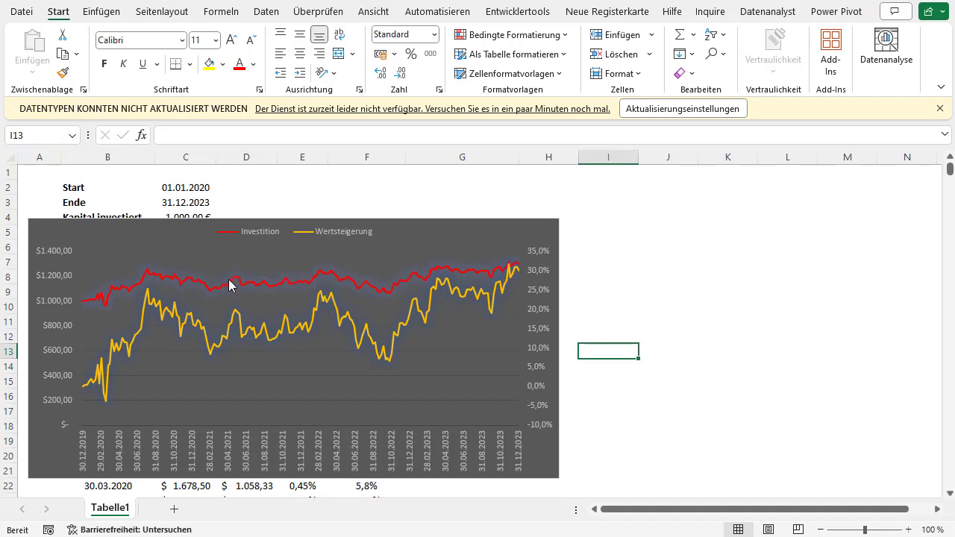
scroll(272, 280, down, 1)
scroll(268, 278, up, 1)
mouse_move(519, 271)
drag(182, 226, 579, 222)
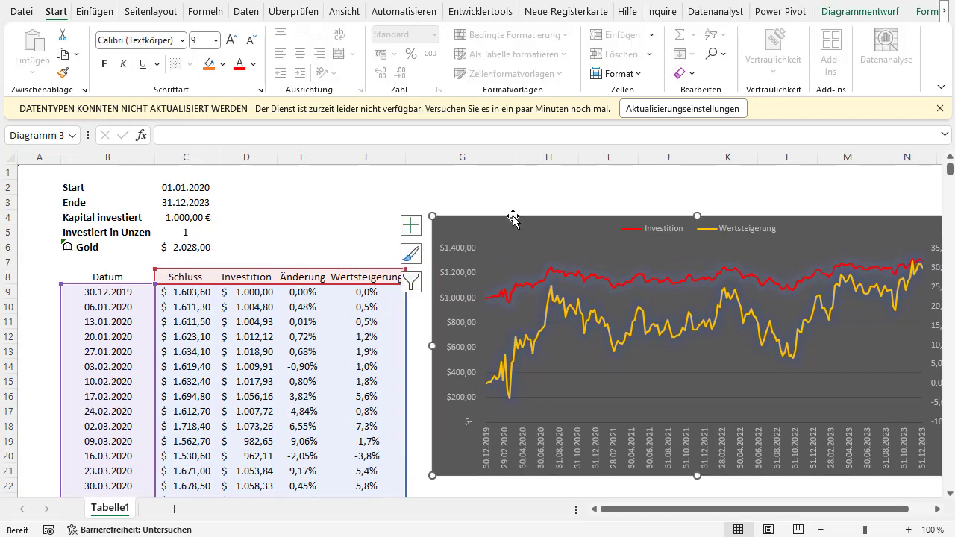
Change the start date in C2 to 01.01.2021.
click(248, 192)
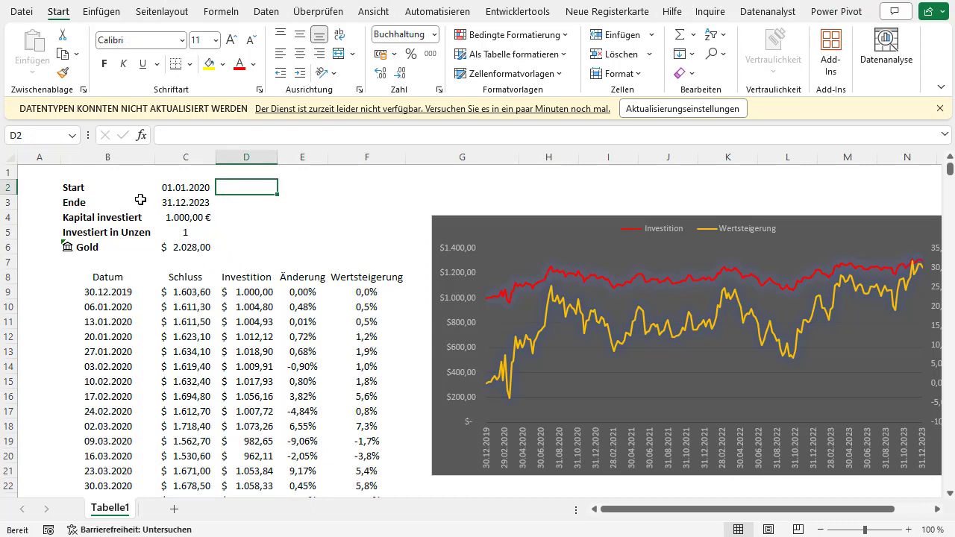
click(111, 192)
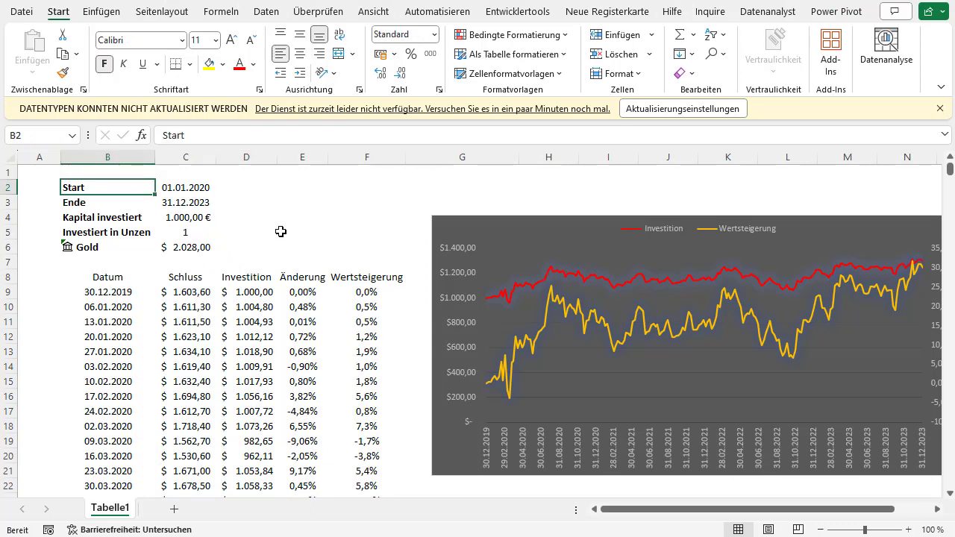
key(Right)
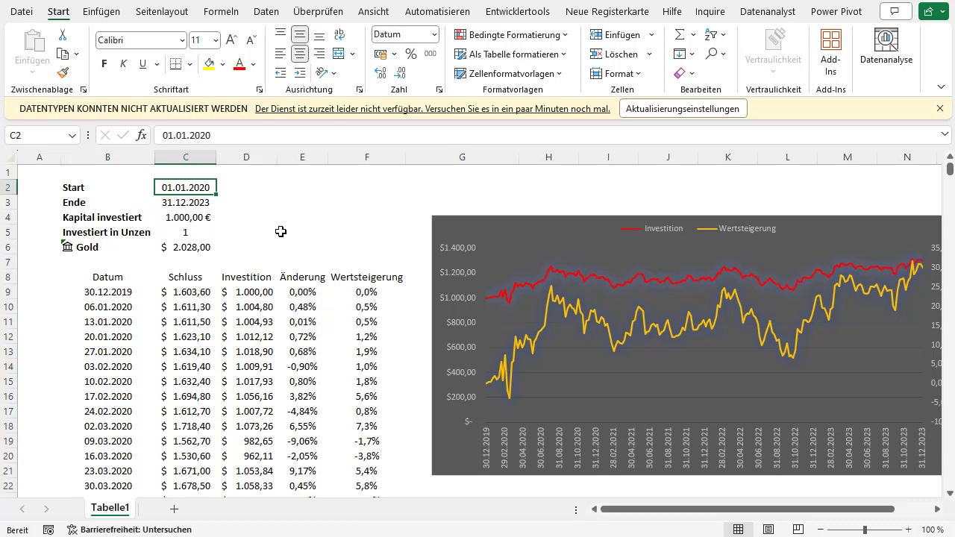
key(Left)
key(Right)
key(Down)
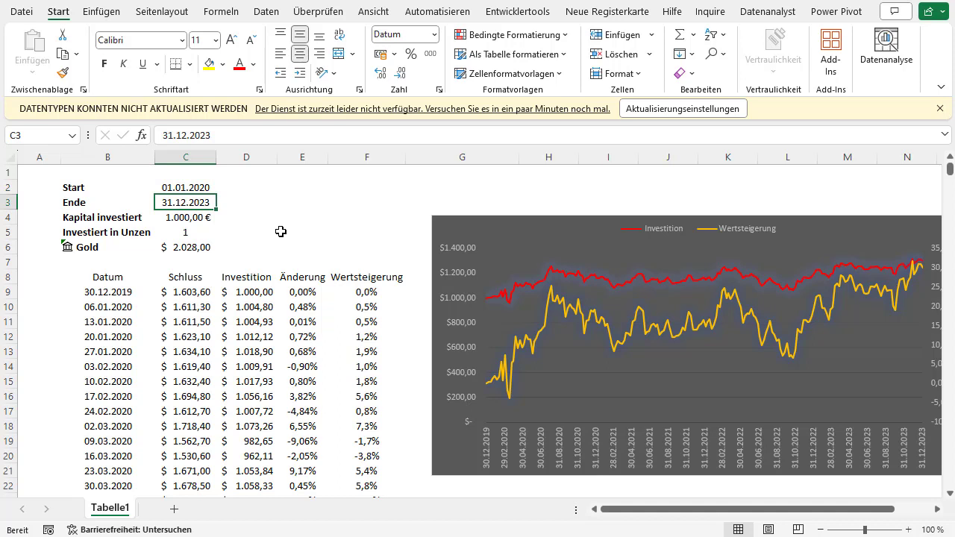
key(Up)
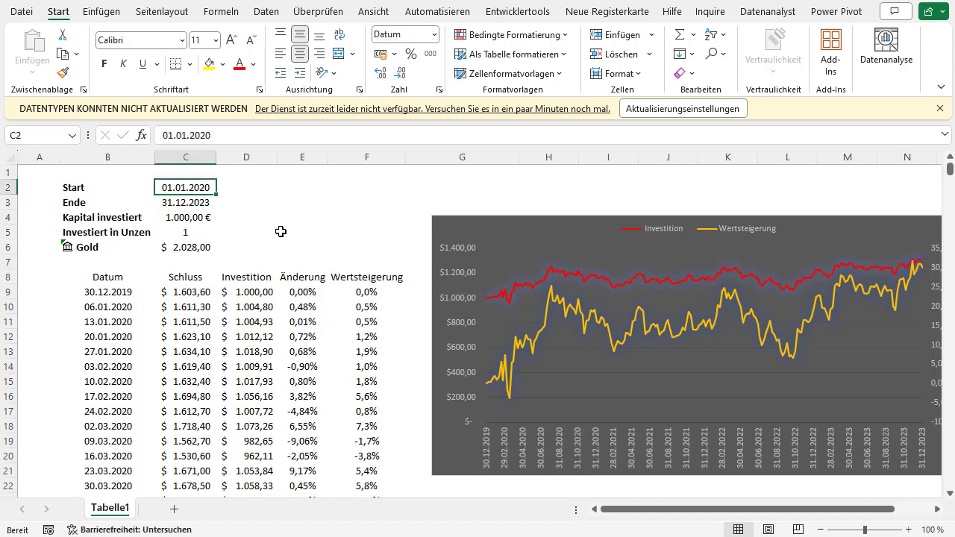
key(Down)
key(Up)
key(Down)
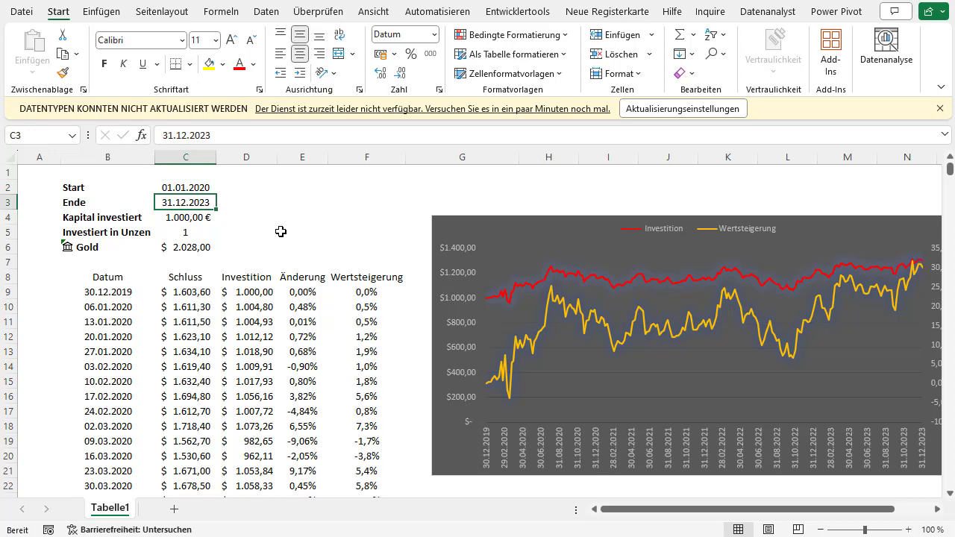
key(Up)
key(F2)
key(BackSpace)
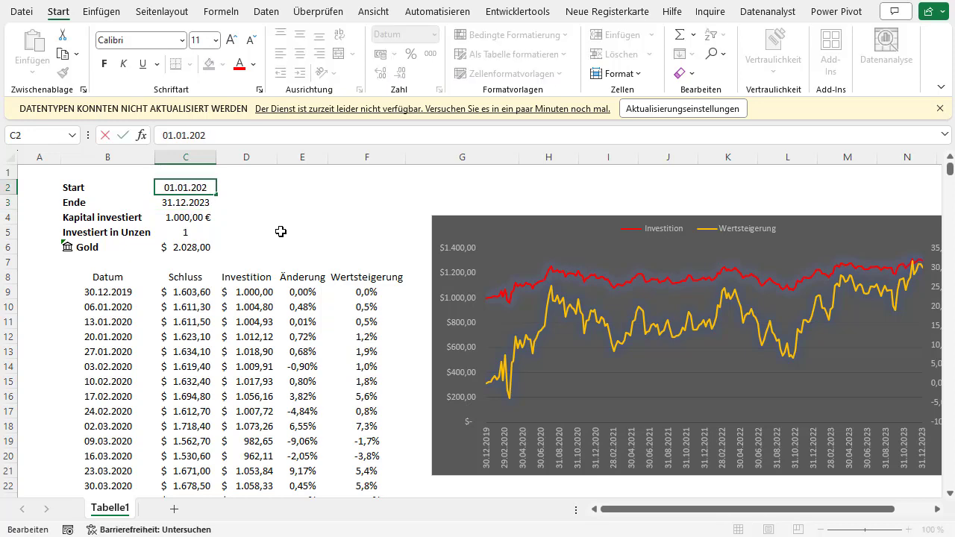
text(1)
key(Return)
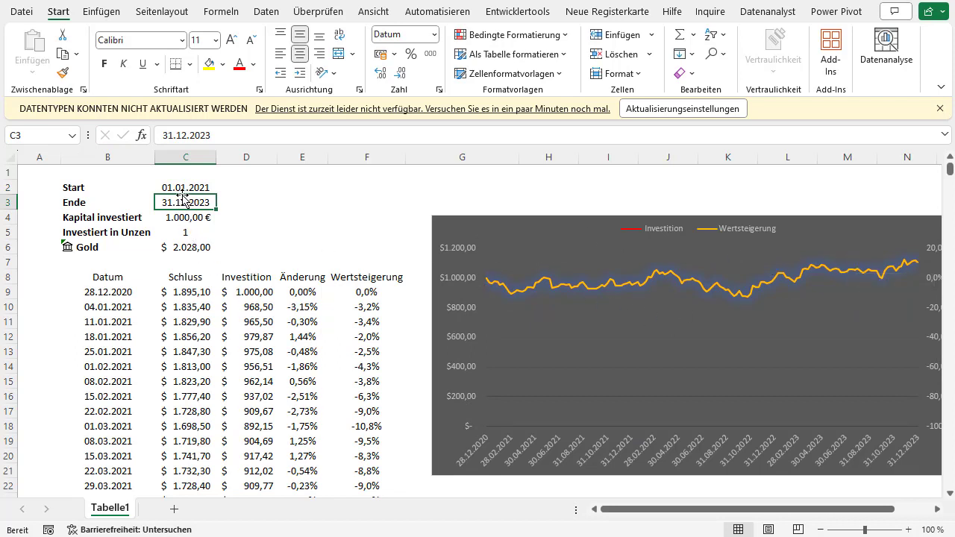
Set the invested capital in C4 to 2000, replacing 1000.
click(187, 216)
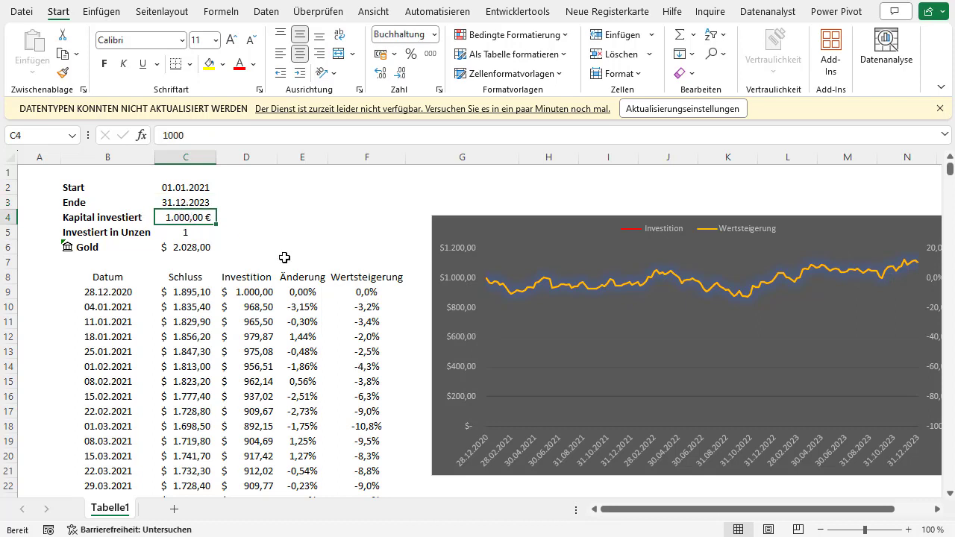
key(Left)
key(shift+Right)
key(Right)
key(F2)
key(BackSpace)
key(BackSpace)
key(BackSpace)
text(2000)
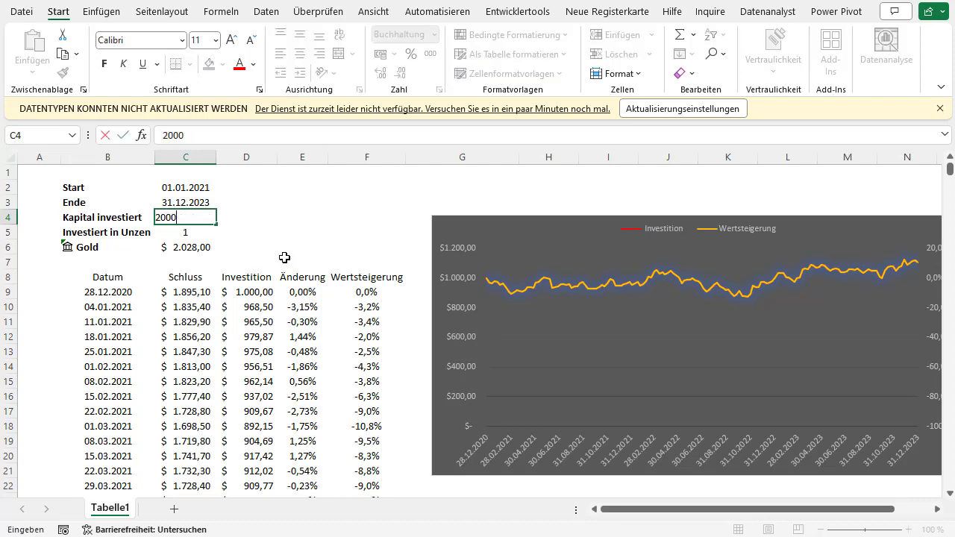
key(Return)
key(Up)
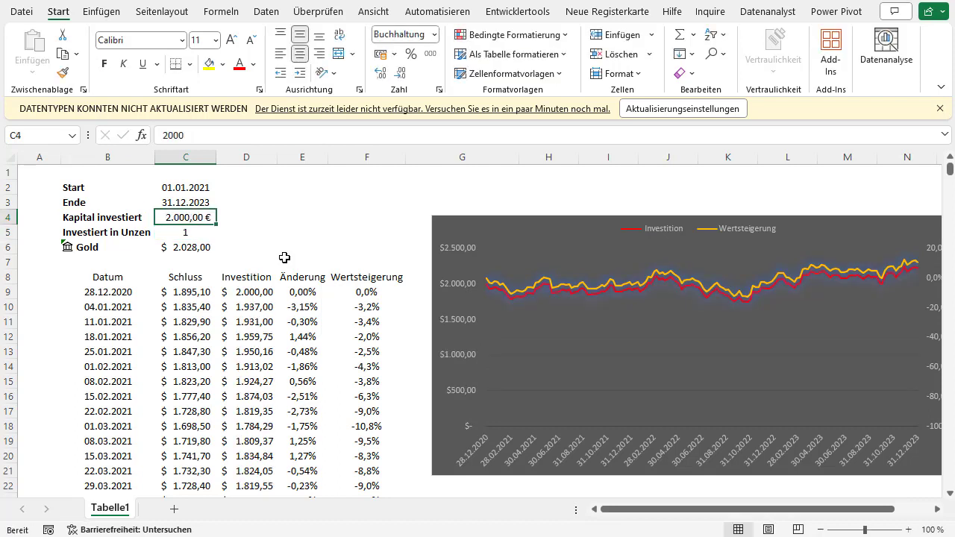
Review the ounces and capital cells, then refresh the Gold data-type cell so the price shows $ 2.028,80.
click(191, 237)
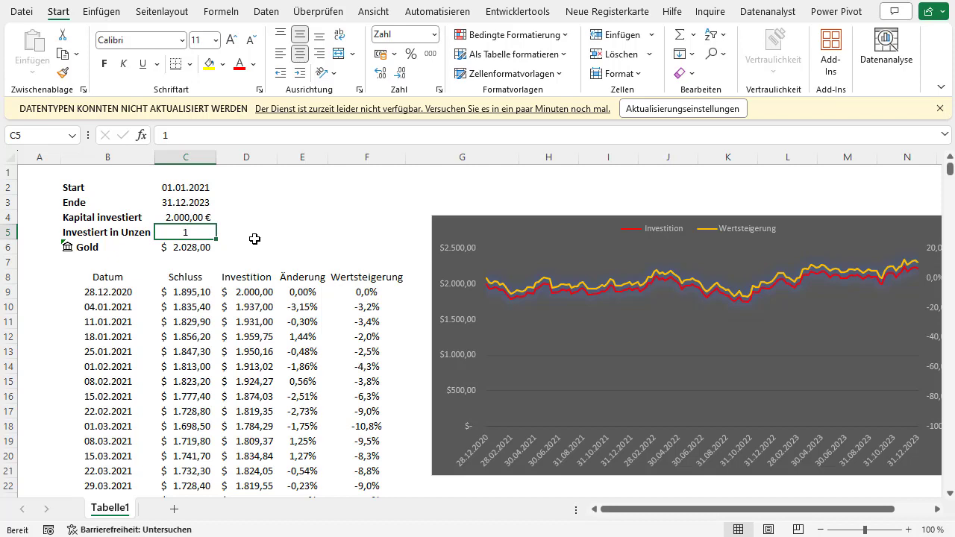
key(Up)
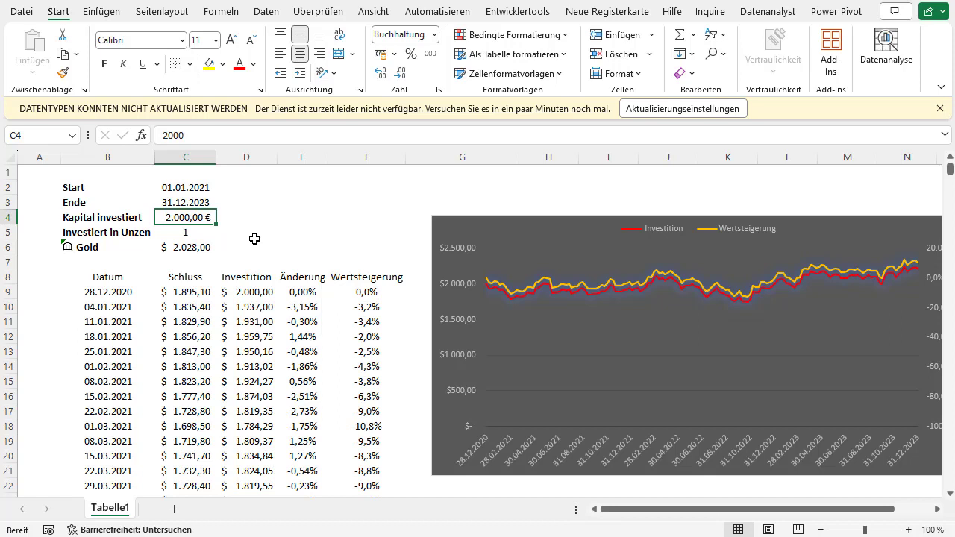
key(Down)
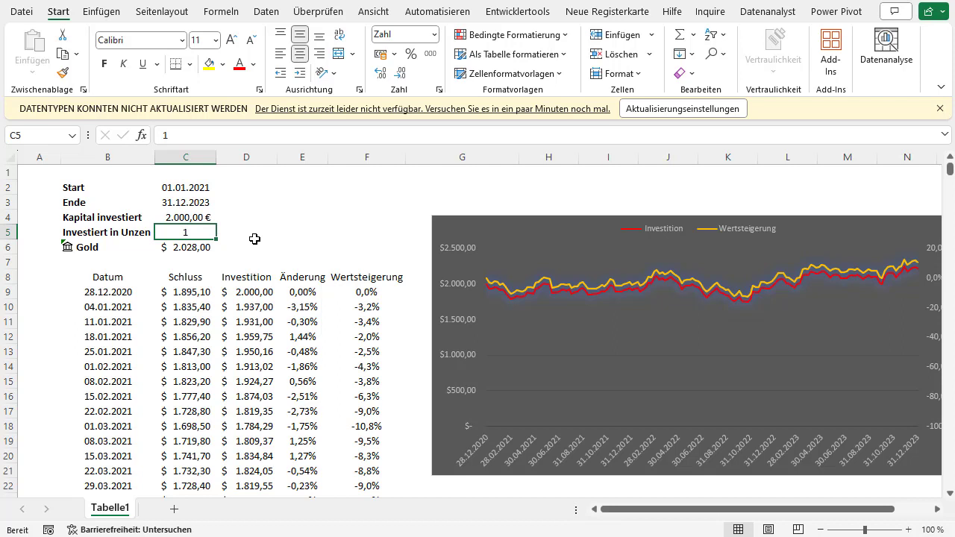
key(Down)
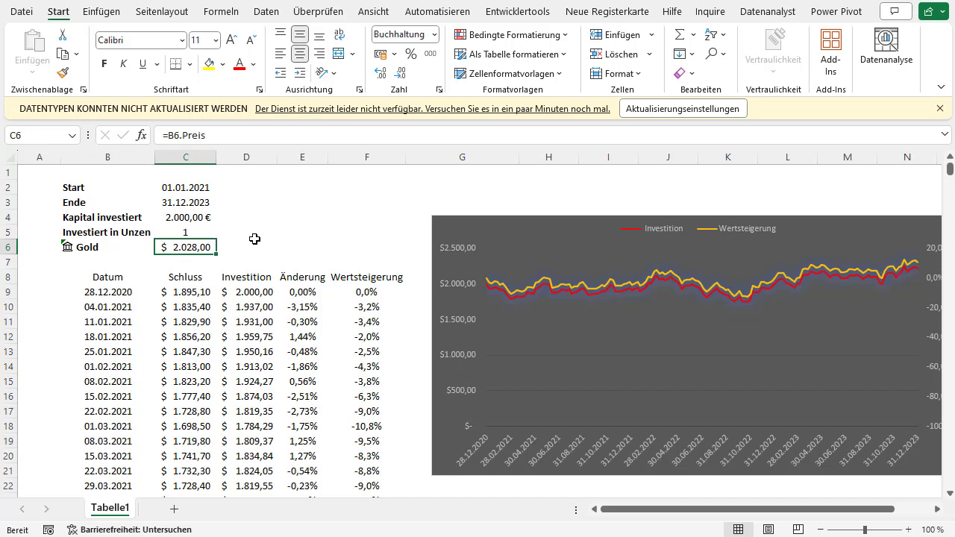
key(Left)
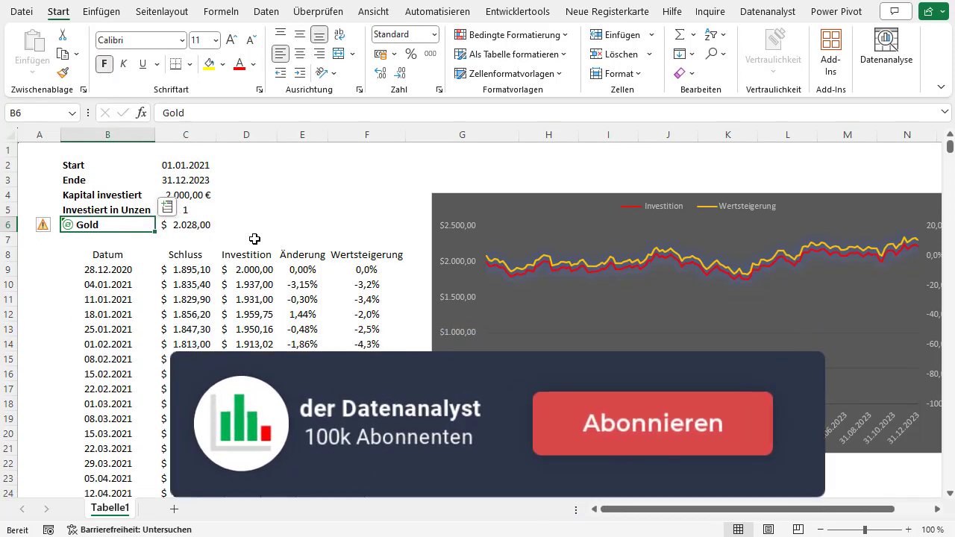
key(Right)
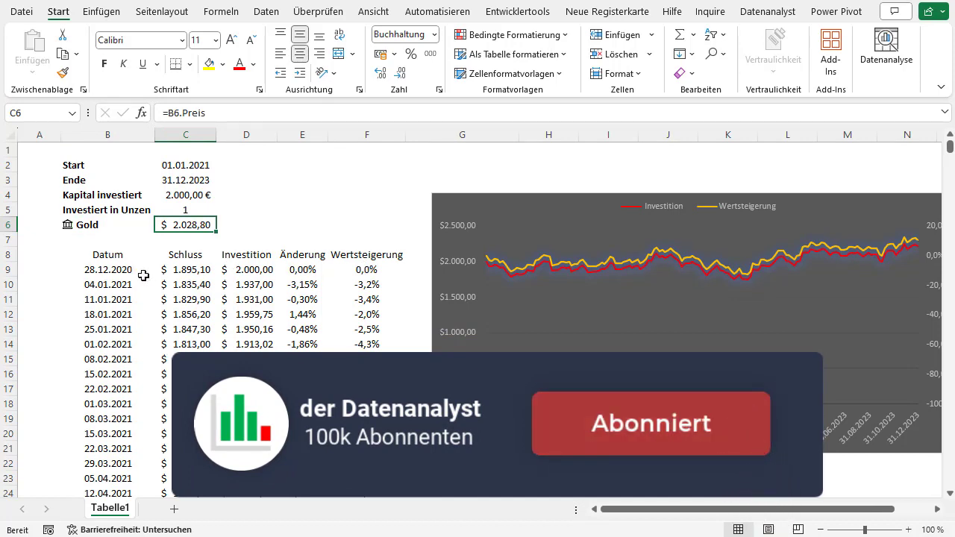
click(129, 257)
scroll(313, 284, down, 5)
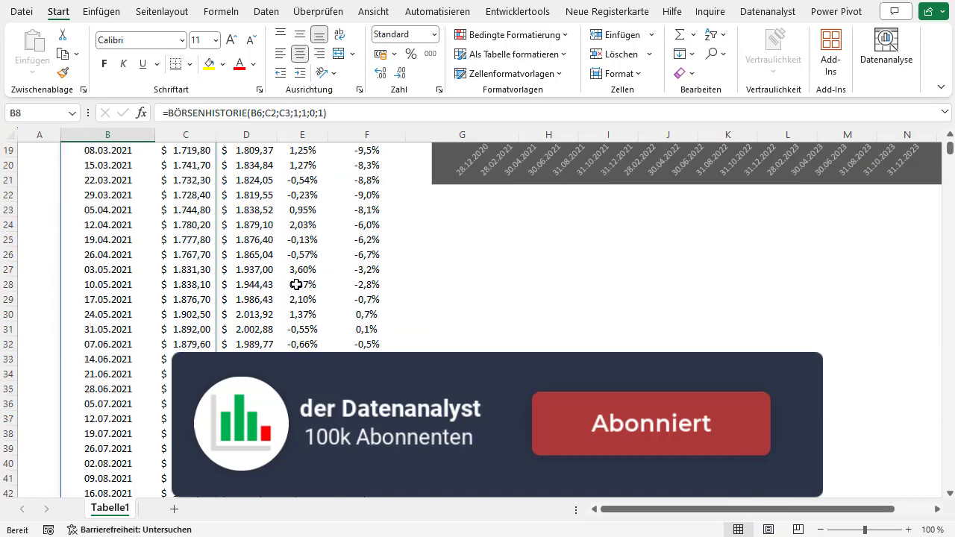
scroll(291, 280, up, 5)
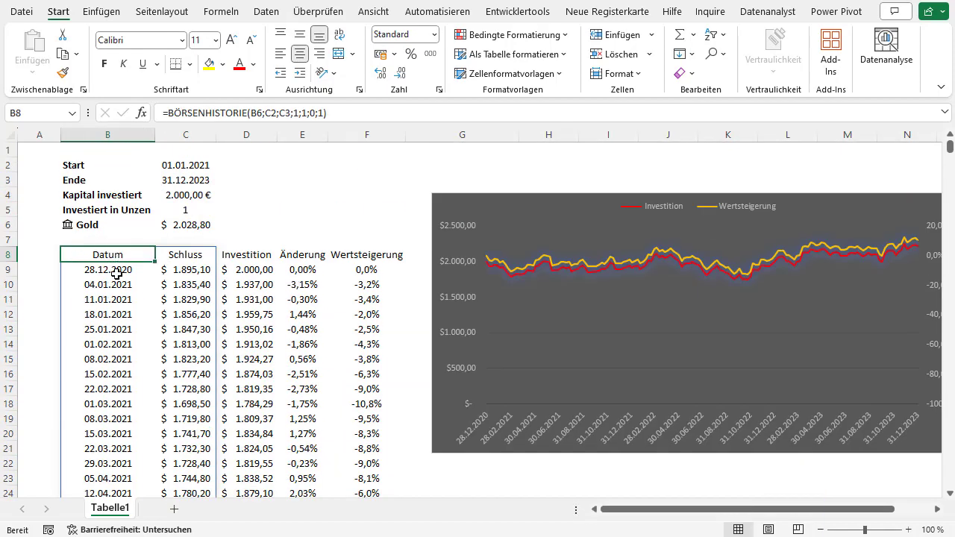
click(130, 283)
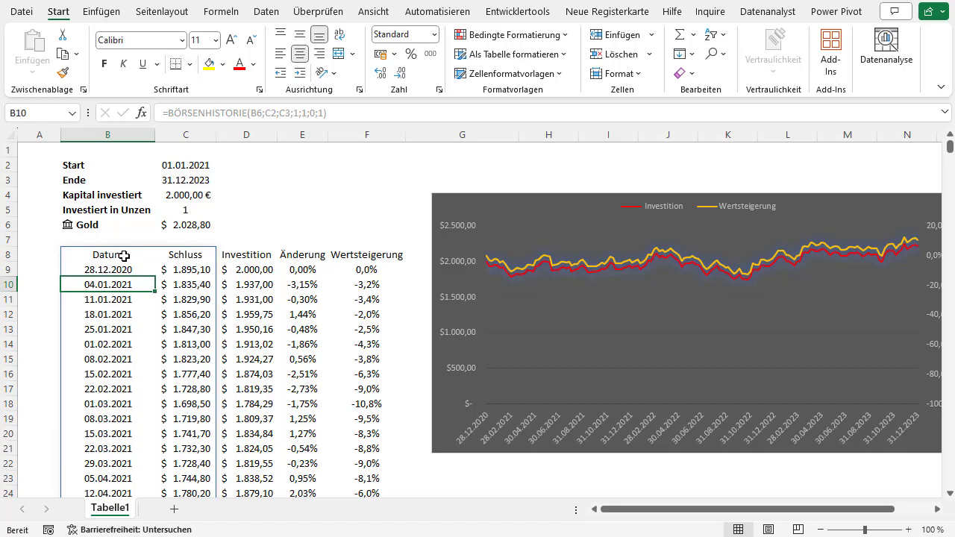
click(125, 257)
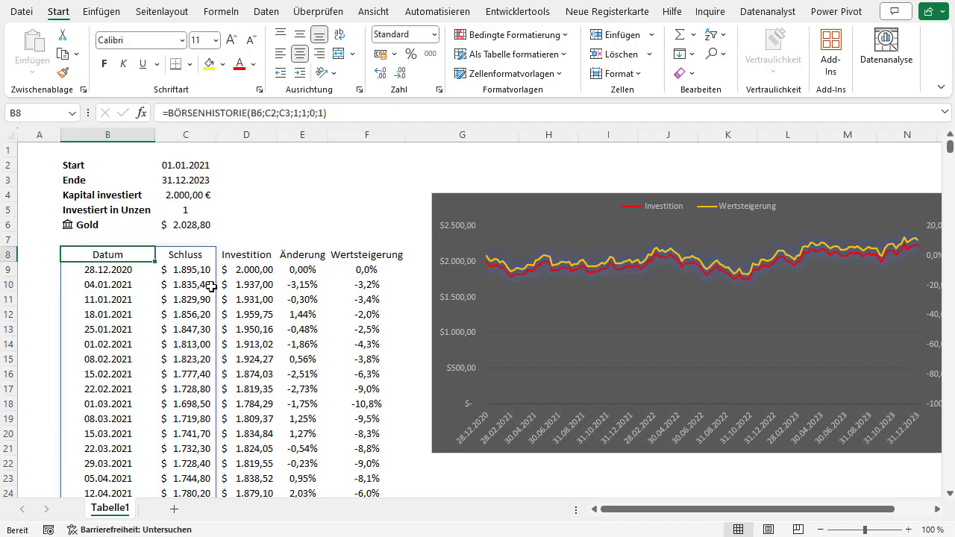
click(178, 113)
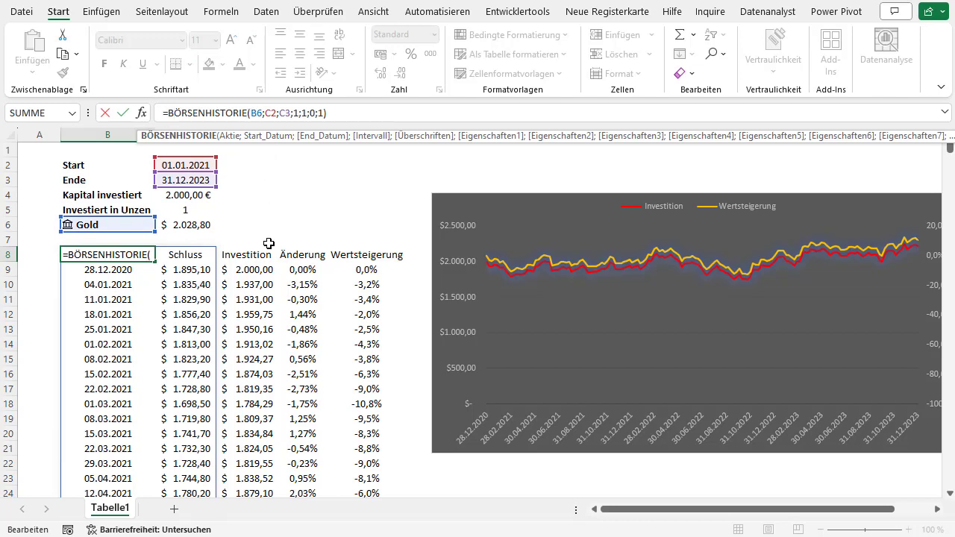
click(263, 112)
key(Escape)
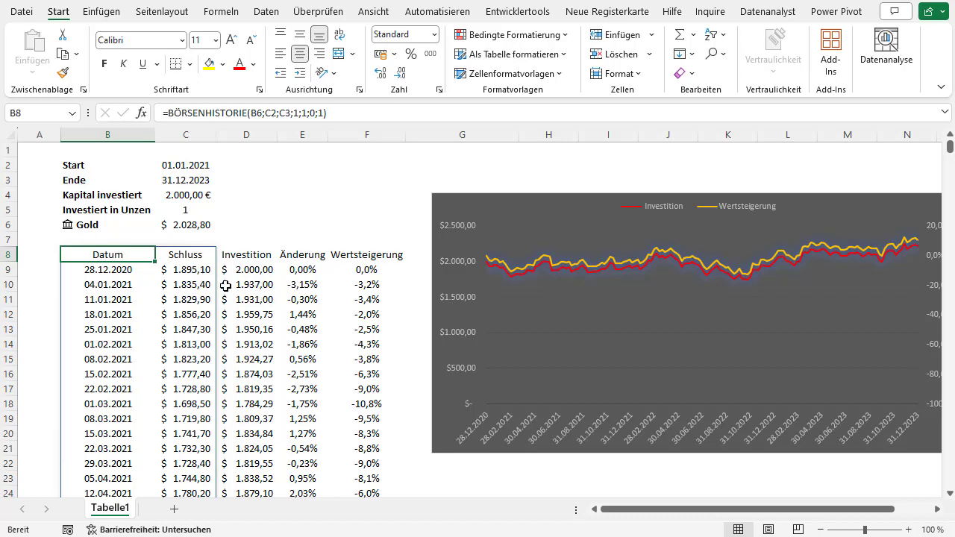
click(257, 256)
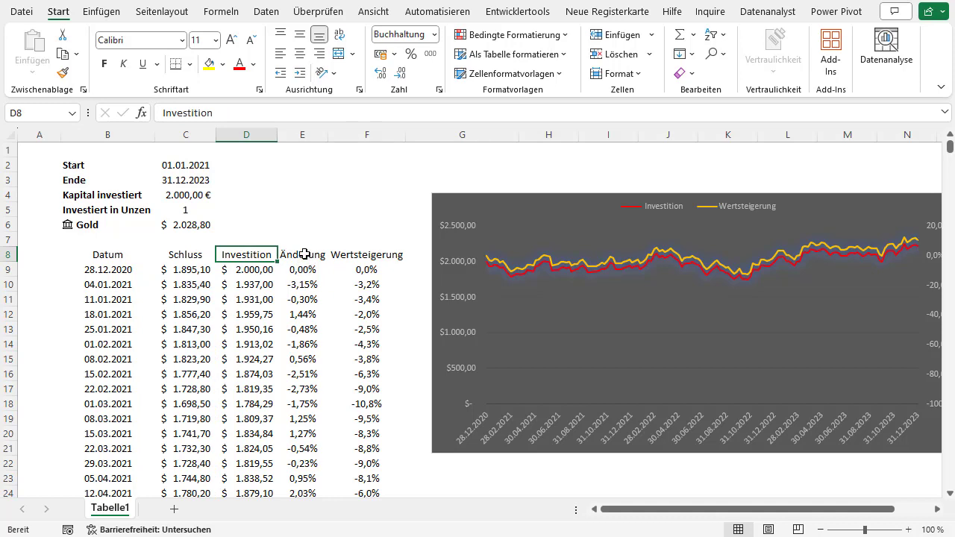
click(355, 255)
click(258, 254)
click(311, 256)
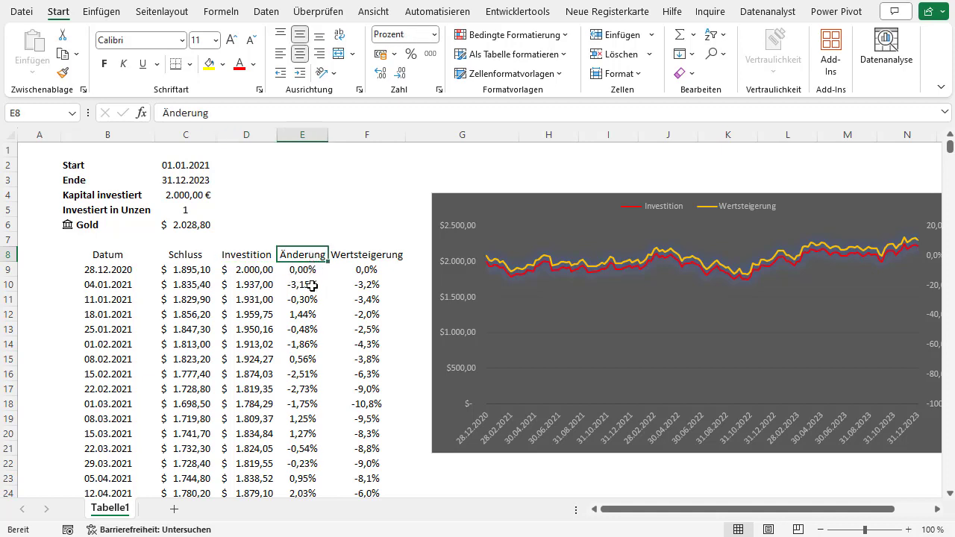
click(311, 283)
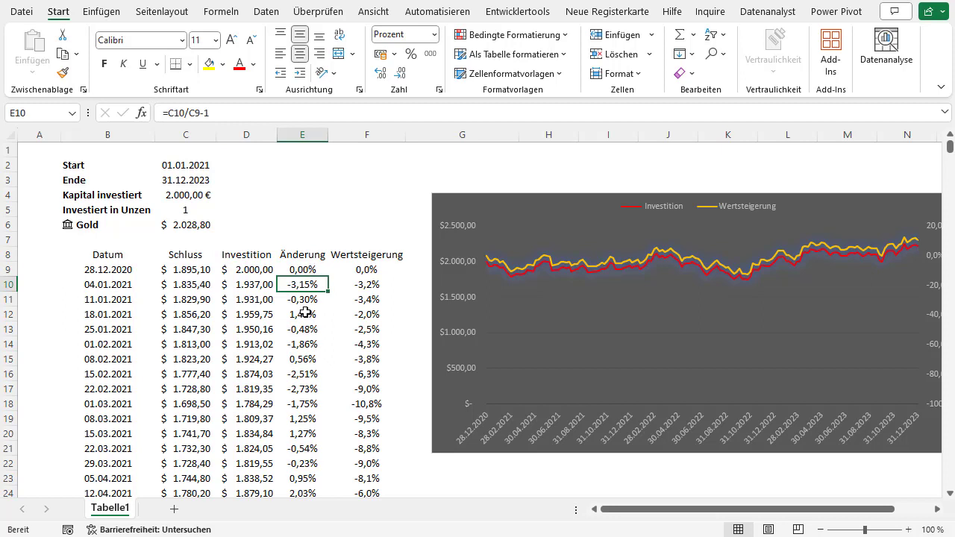
click(361, 258)
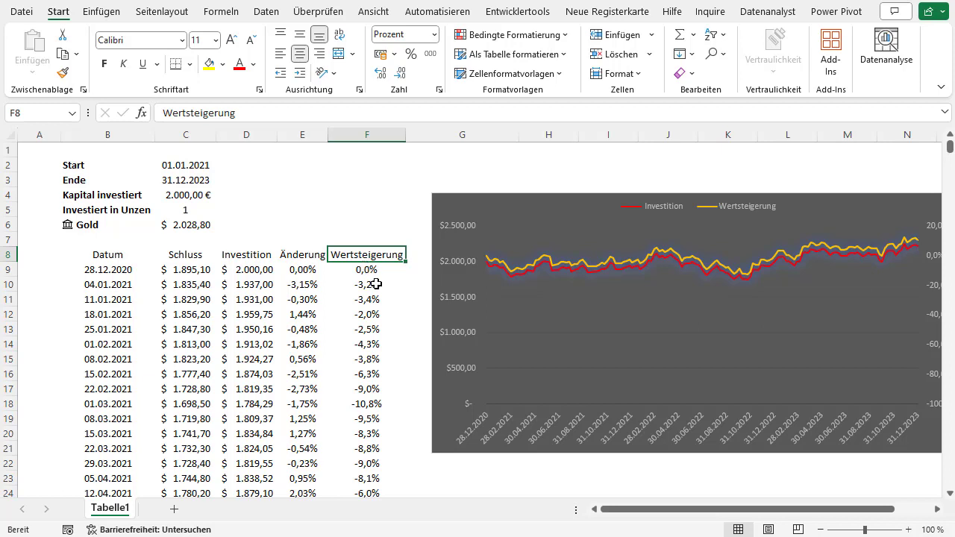
click(373, 295)
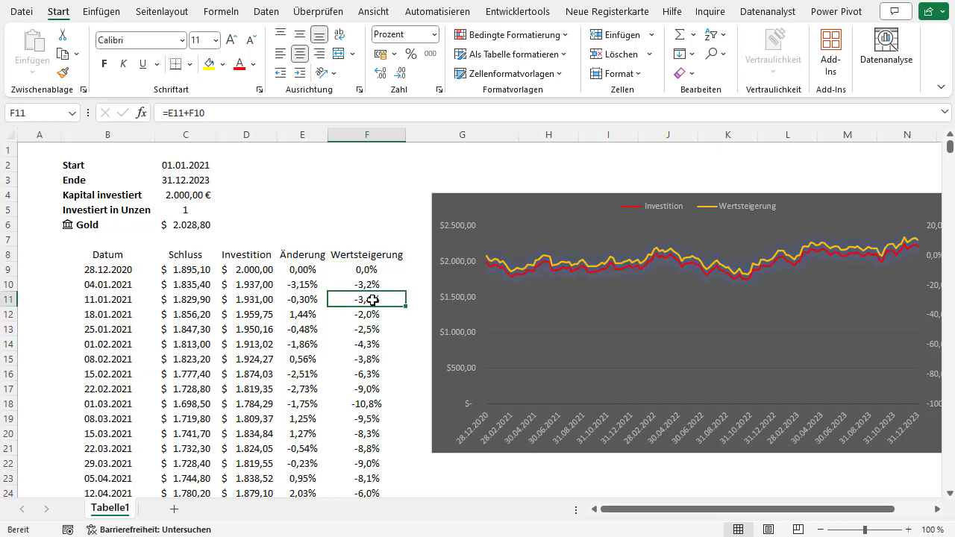
scroll(370, 271, down, 1)
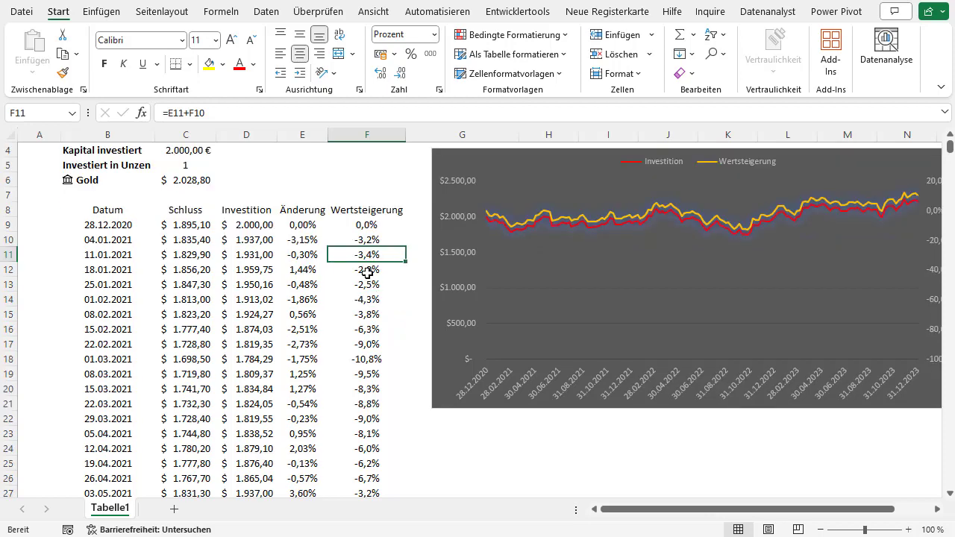
scroll(367, 273, down, 2)
scroll(367, 276, up, 3)
scroll(370, 313, down, 2)
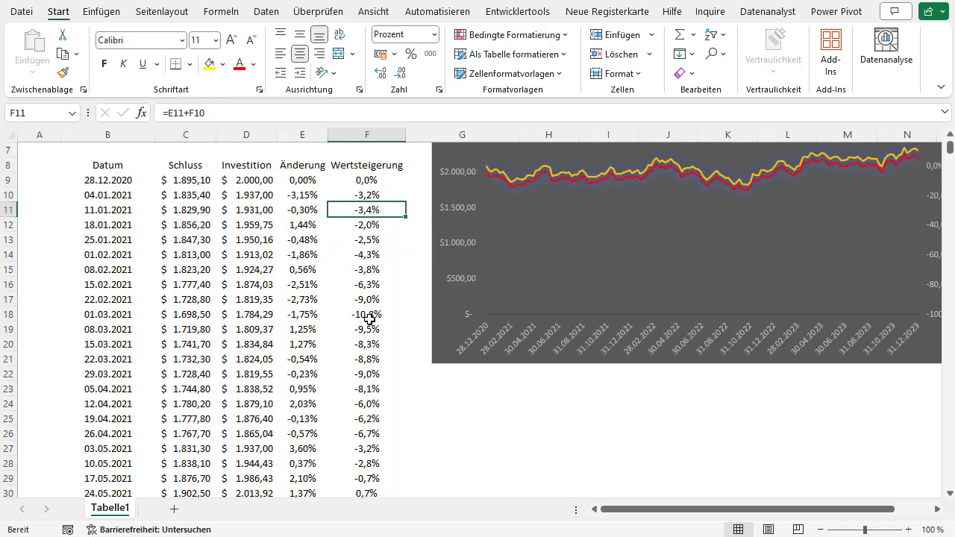
scroll(369, 315, up, 2)
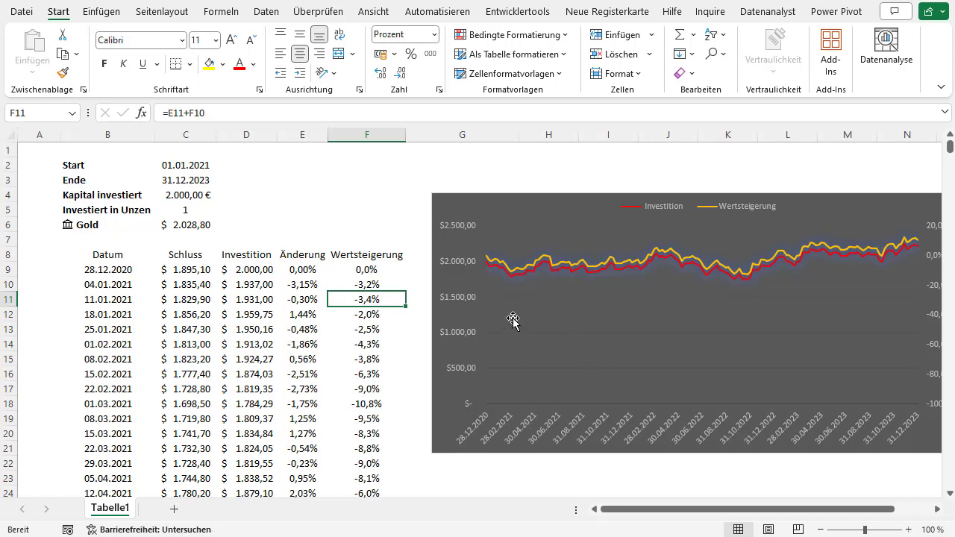
On a new sheet Tabelle3, enter Start 01.01.2020 and Ende 31.12.2023 in B3:C4.
click(174, 510)
click(109, 179)
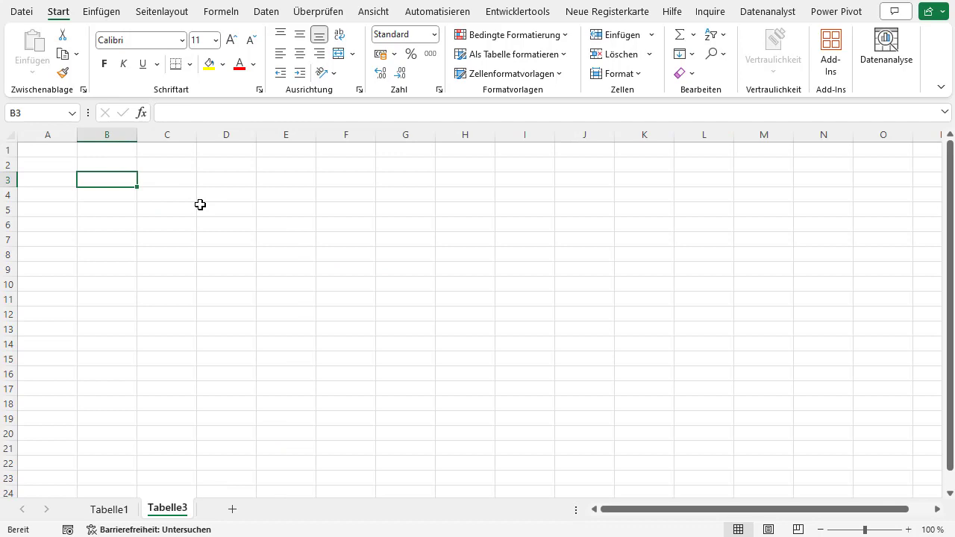
text(Start)
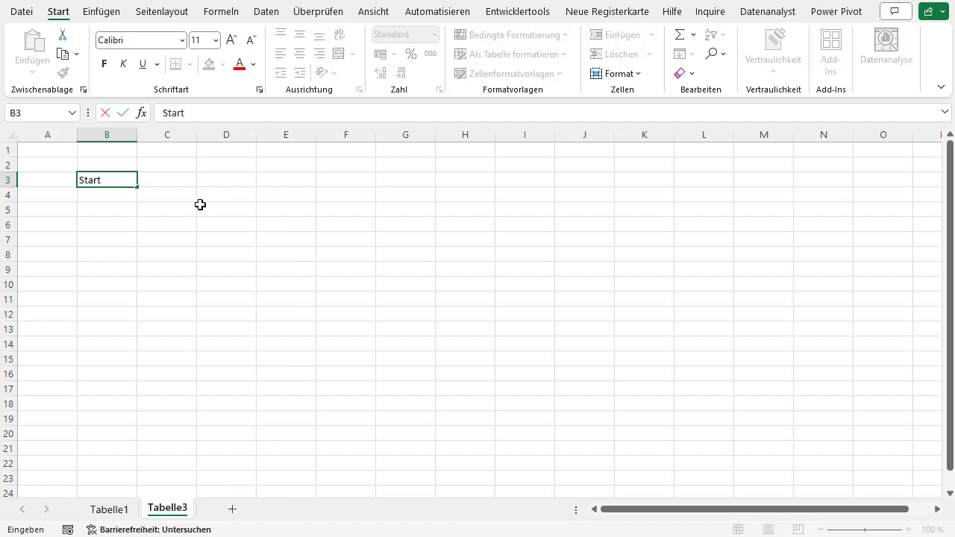
key(Return)
text(E)
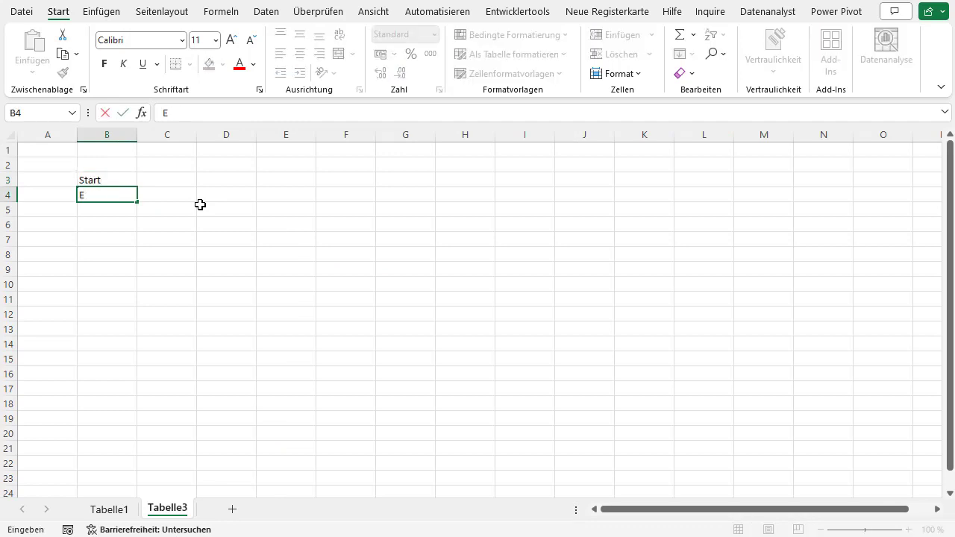
text(dnde)
key(Tab)
key(Up)
text(1.)
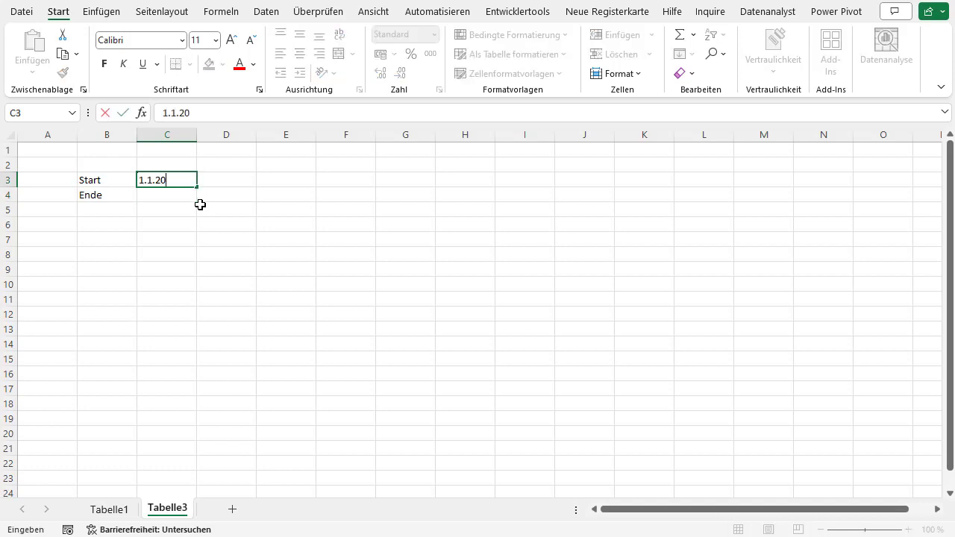
text(20)
key(Return)
text(31.)
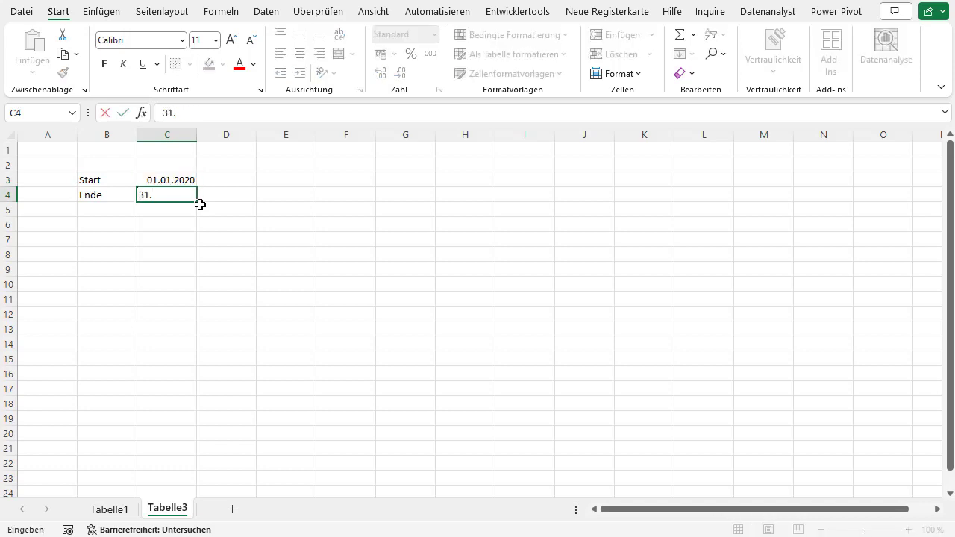
text(12.2023)
key(Return)
Add Kapital pro Unze 1000 and Anzahl an Unzen 1 below, autofitting column B.
key(Left)
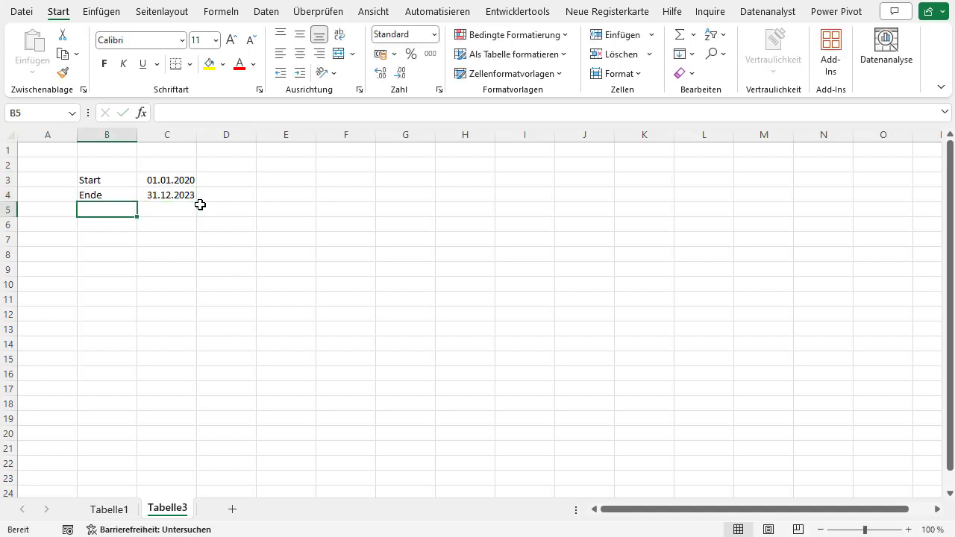
text(Kapital)
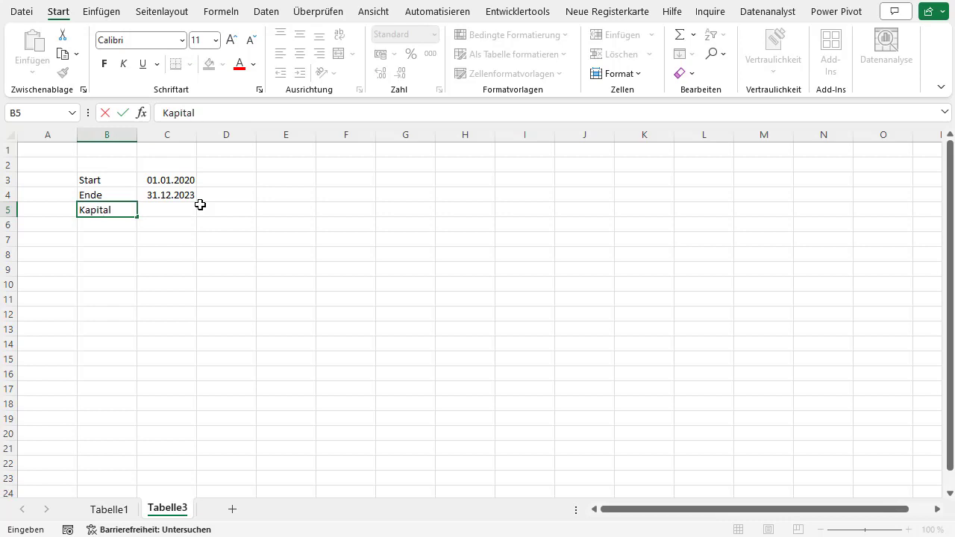
text( pro Unze)
key(Tab)
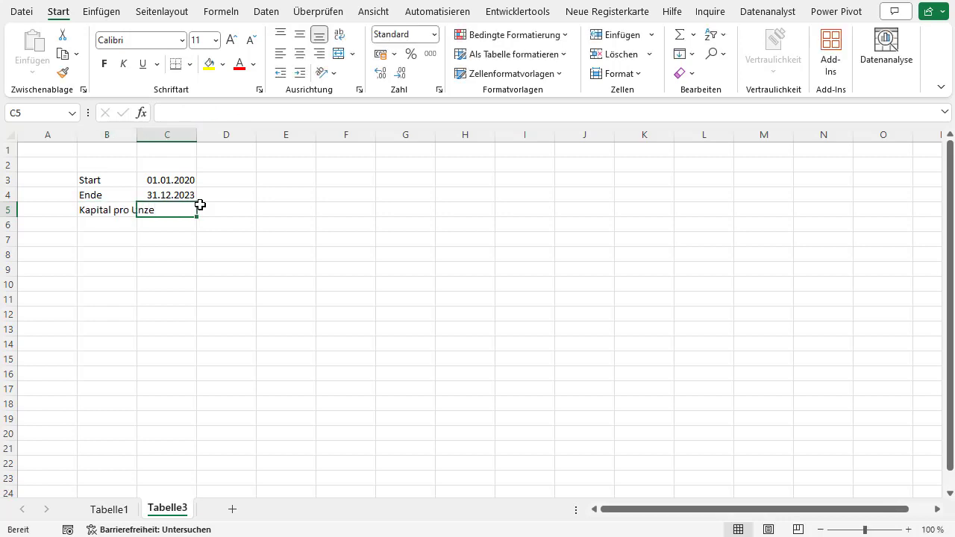
text(1000)
key(Return)
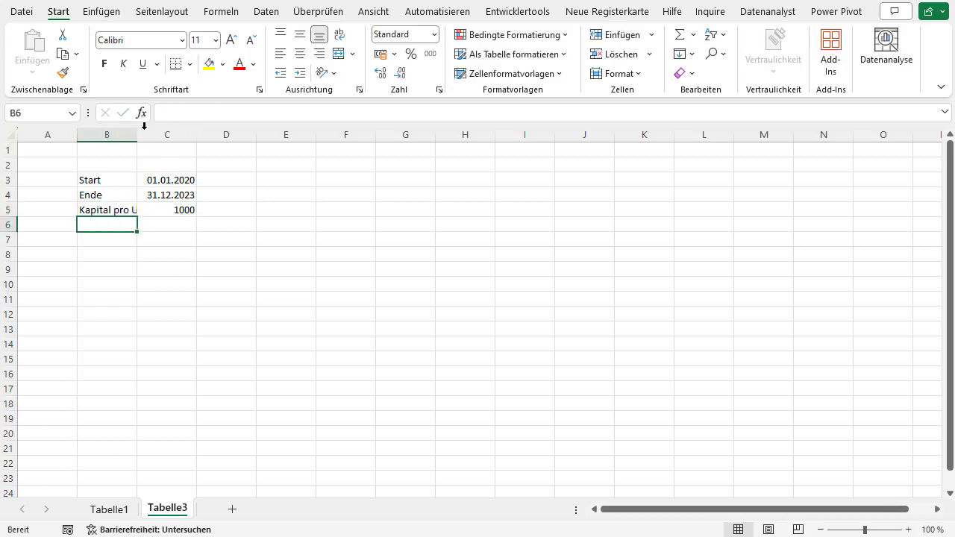
double_click(136, 133)
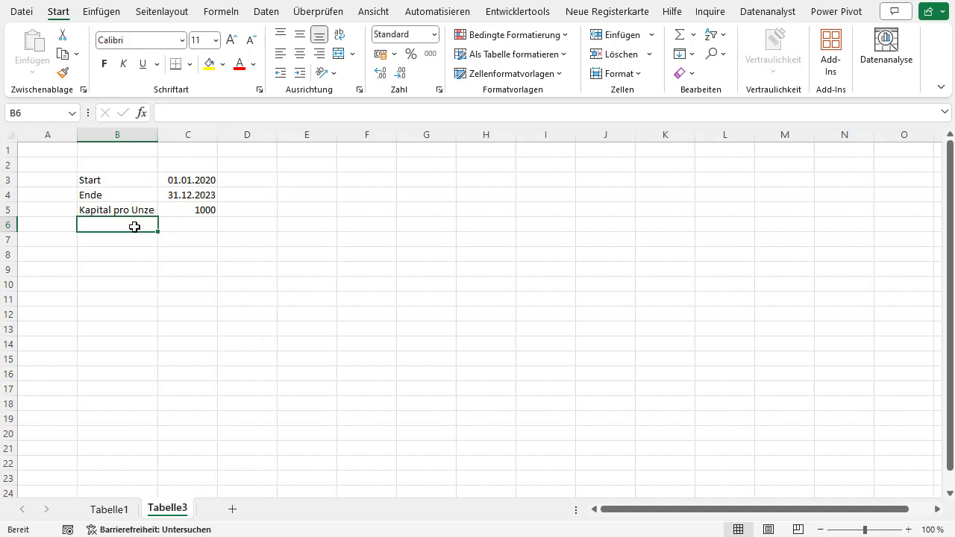
text(An)
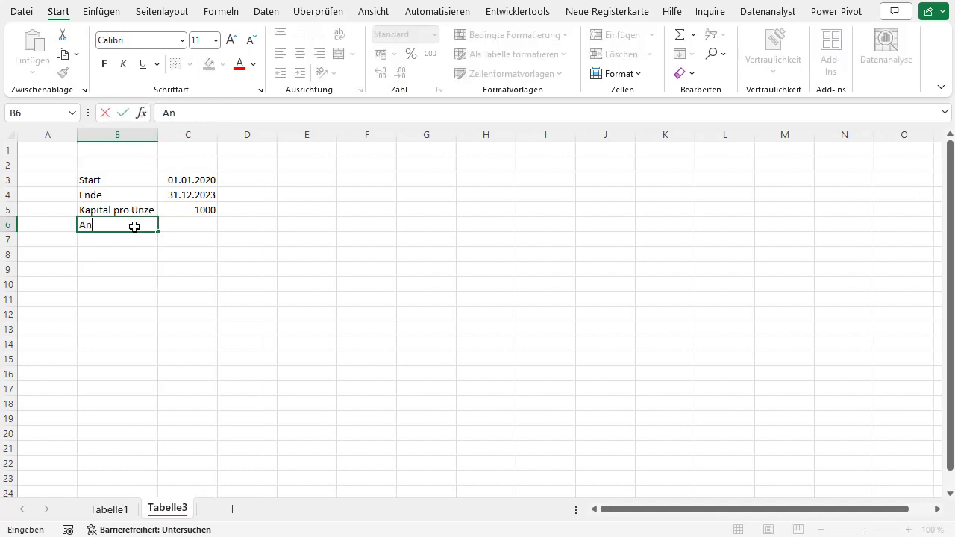
text(zahl an)
key(BackSpace)
text(nzen)
key(Tab)
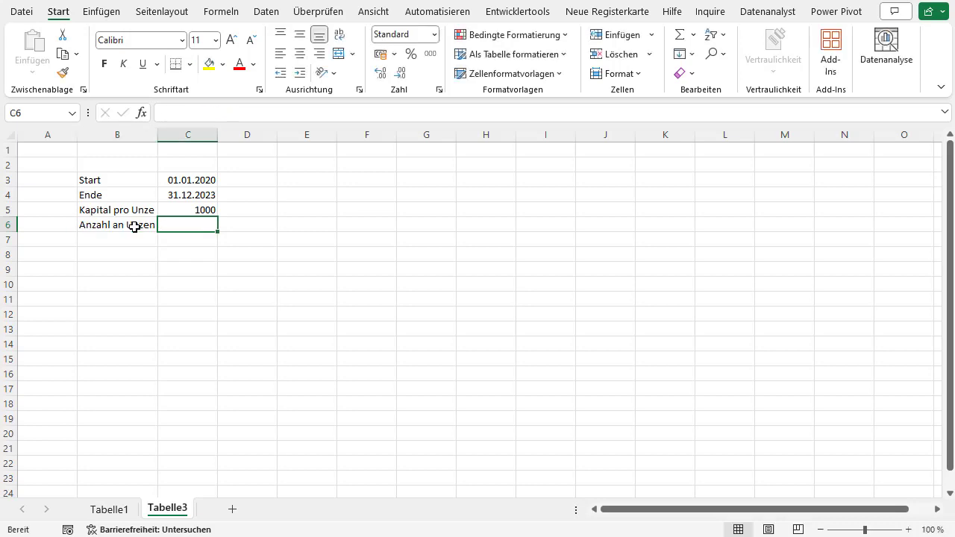
text(1)
key(Return)
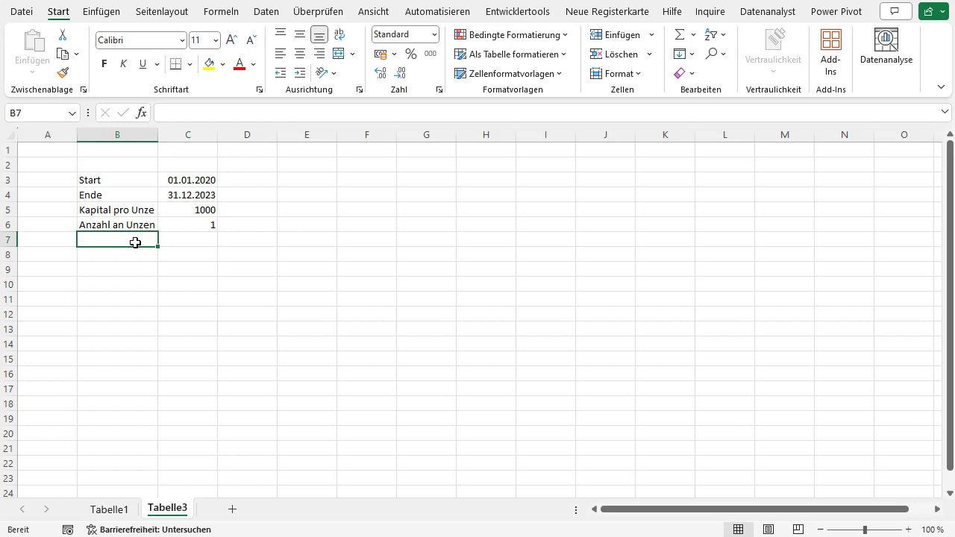
Enter GOLD in B7 and apply the Währungen data type to it.
text(GO)
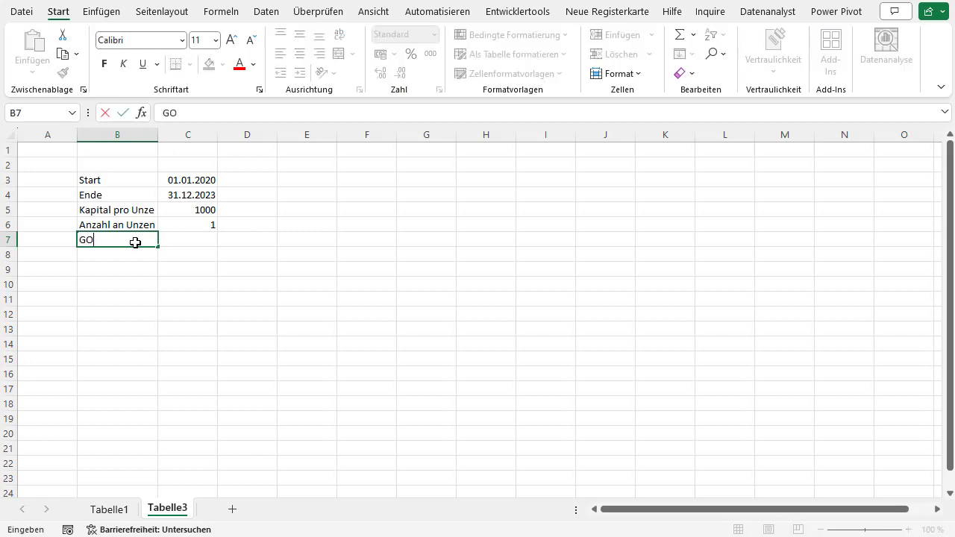
text(LD)
key(Tab)
click(135, 242)
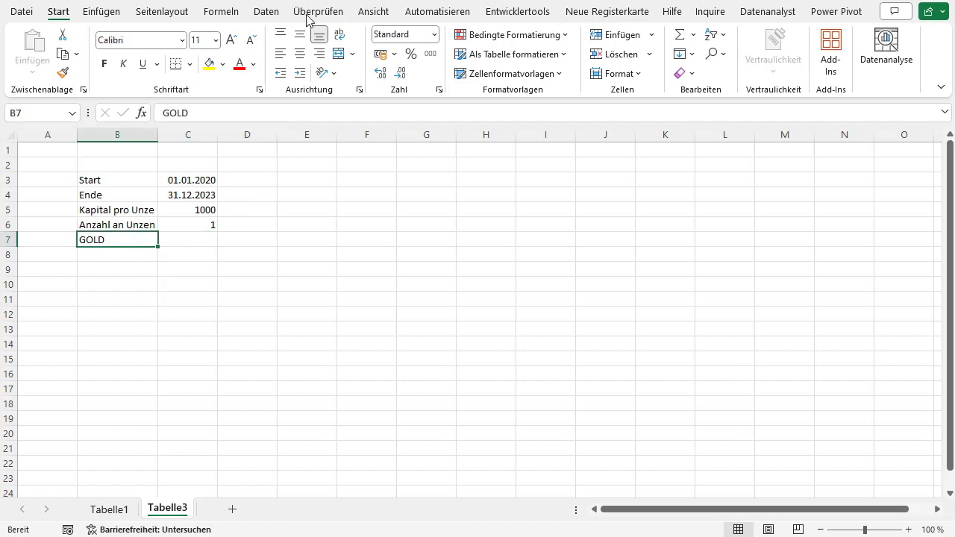
click(276, 12)
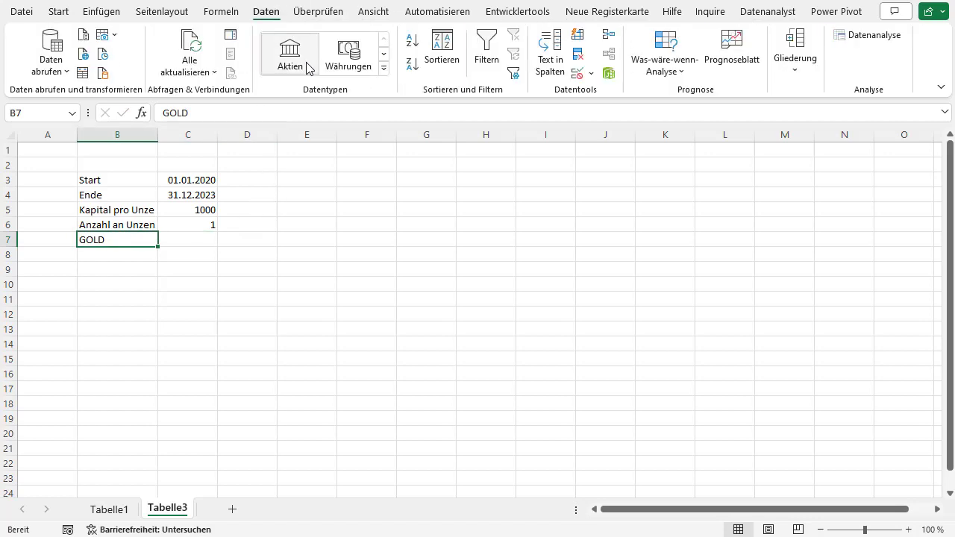
click(385, 68)
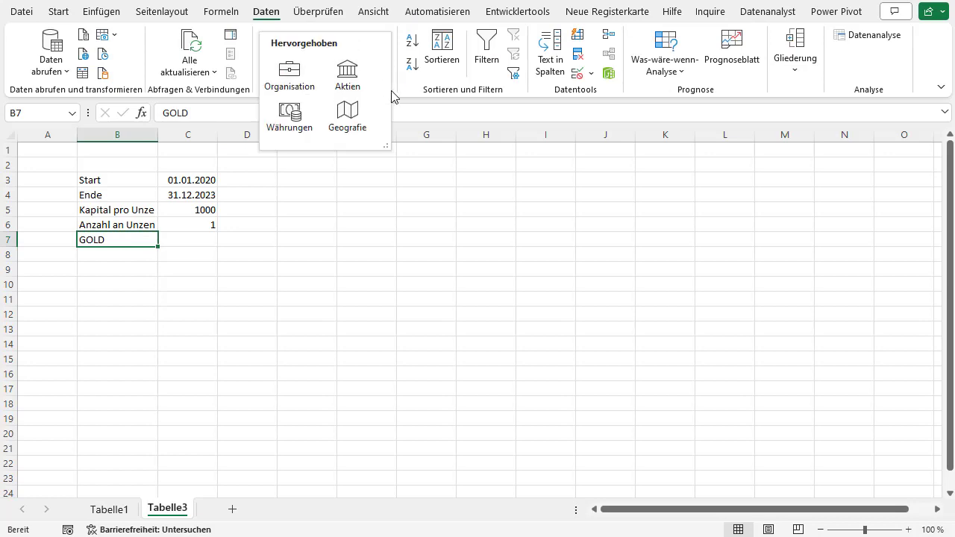
click(293, 115)
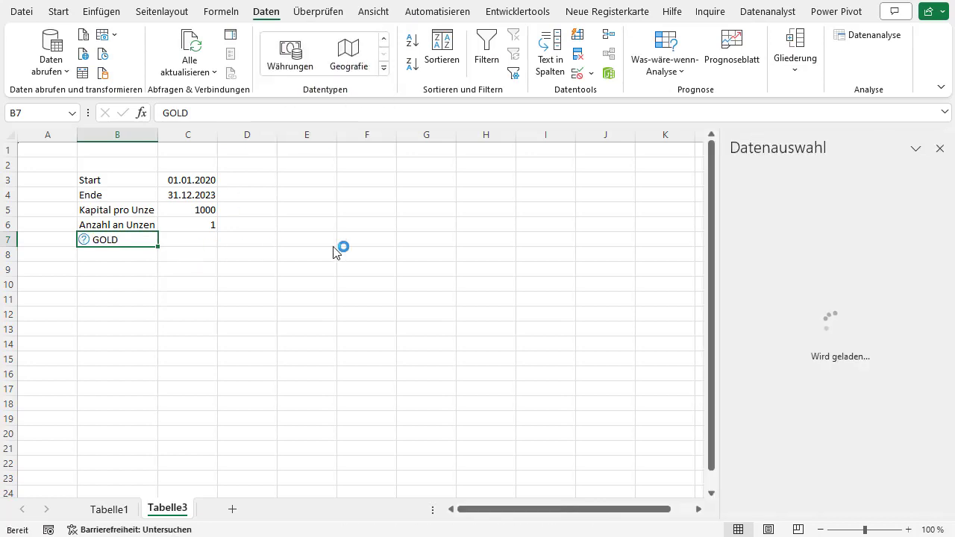
scroll(873, 349, down, 3)
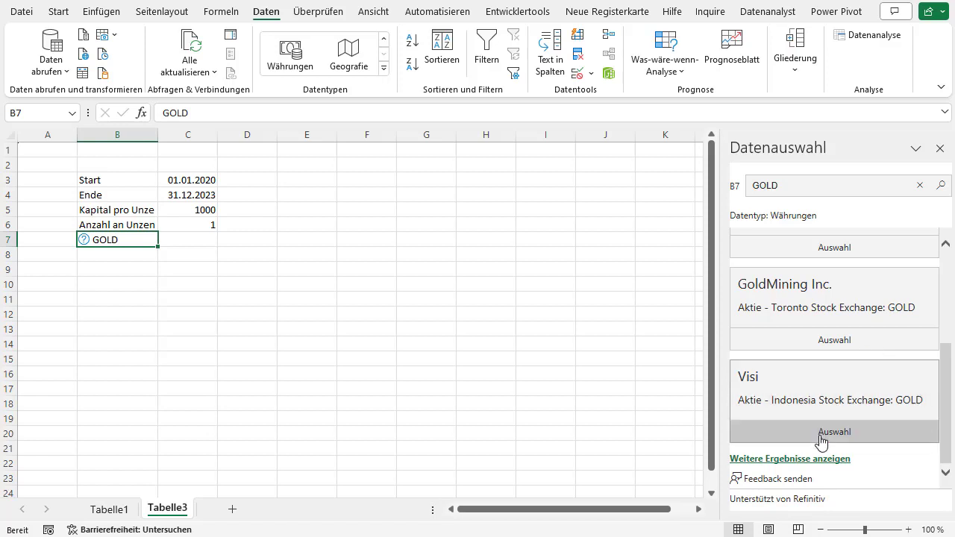
click(841, 464)
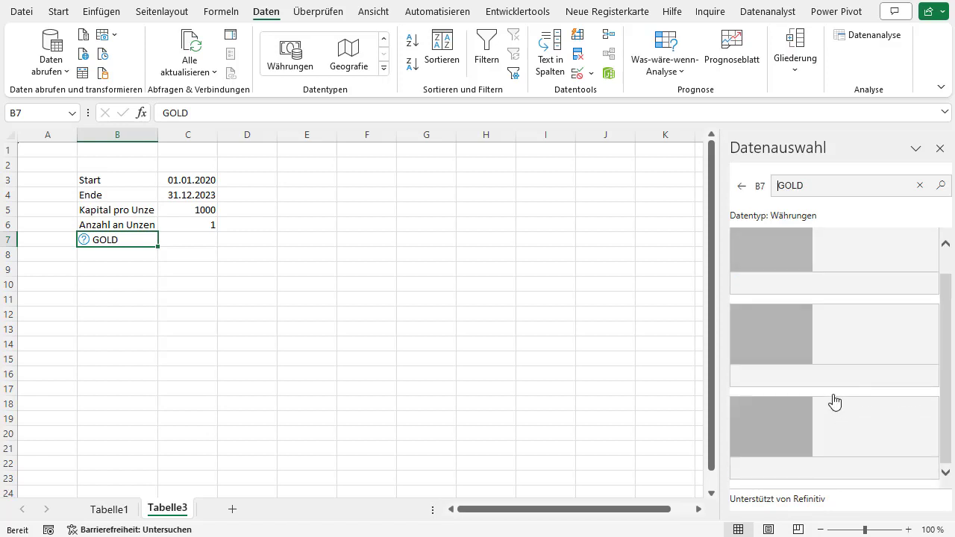
scroll(846, 345, down, 4)
scroll(846, 348, down, 1)
scroll(848, 350, up, 2)
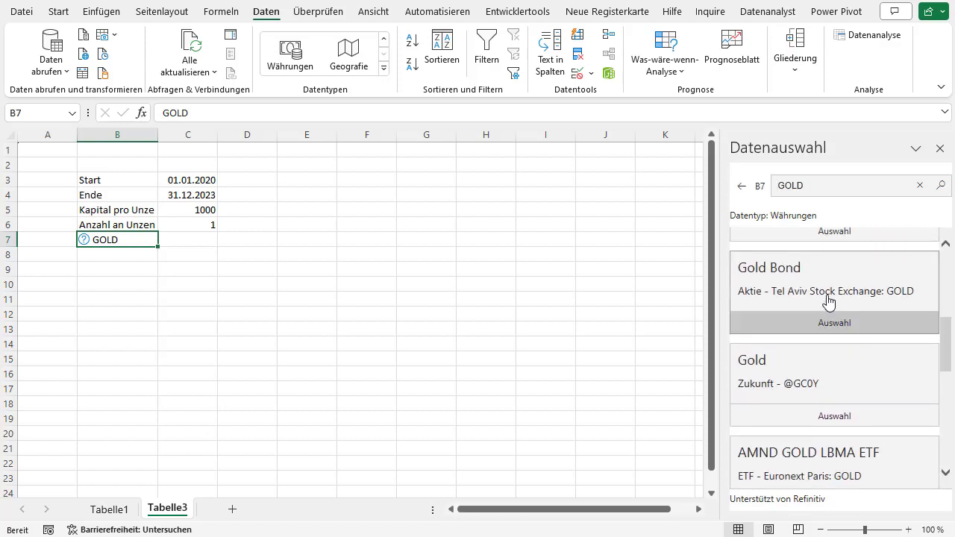
click(801, 385)
scroll(848, 422, down, 3)
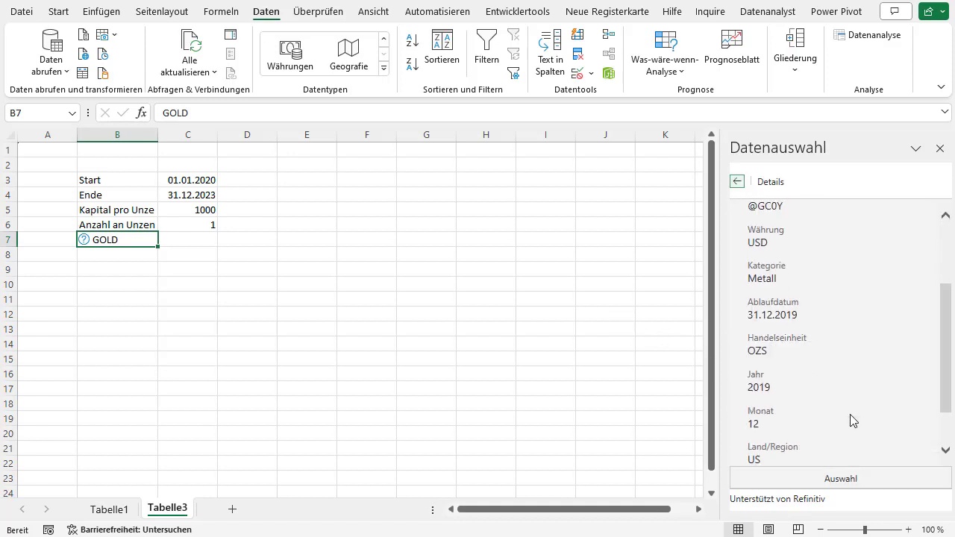
scroll(849, 423, down, 1)
click(848, 478)
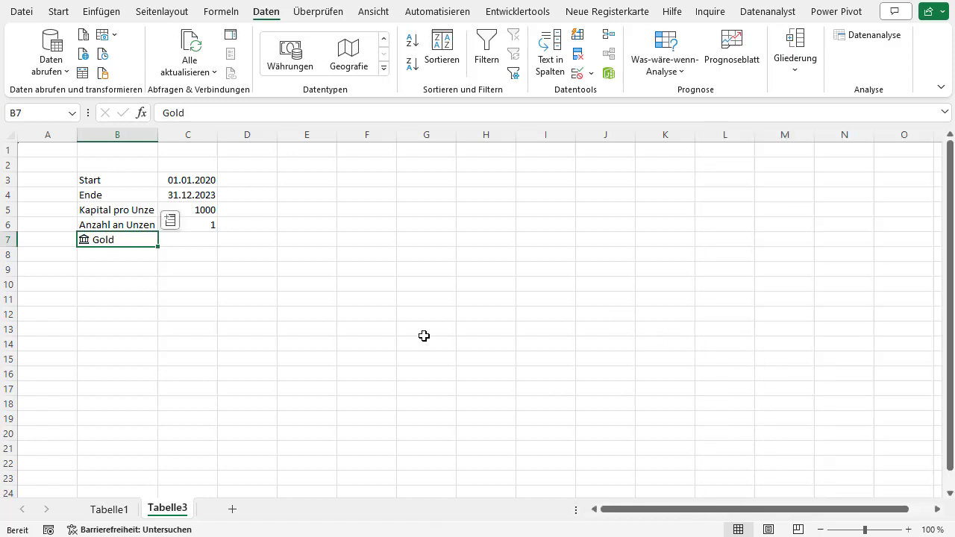
click(171, 221)
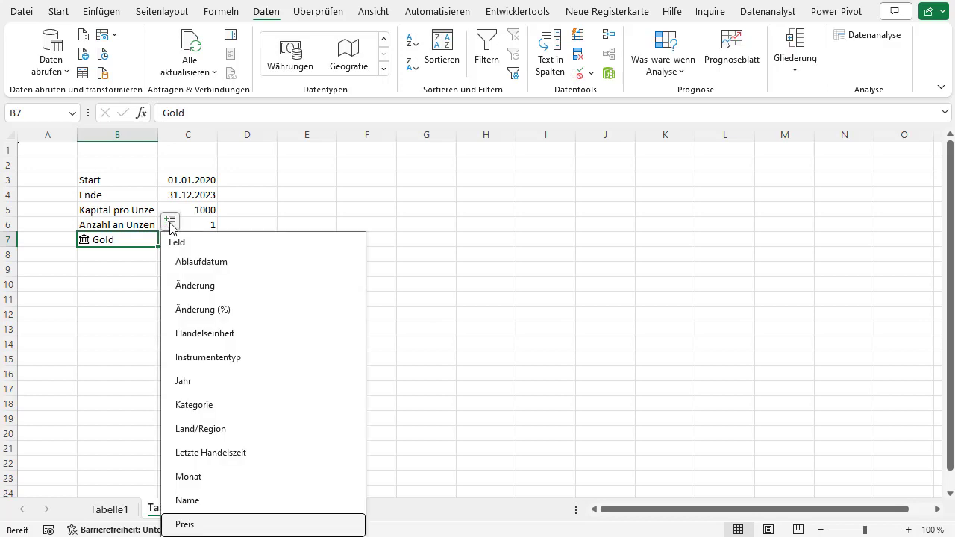
click(187, 522)
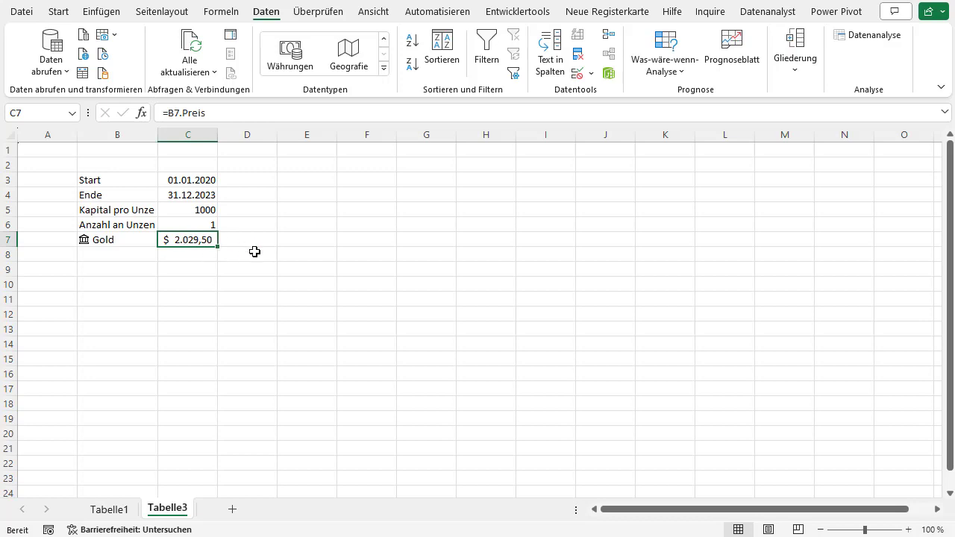
In B9 start =BÖRSENHISTORIE(B7;C3;C4 using the Gold cell and the start and end dates.
click(130, 257)
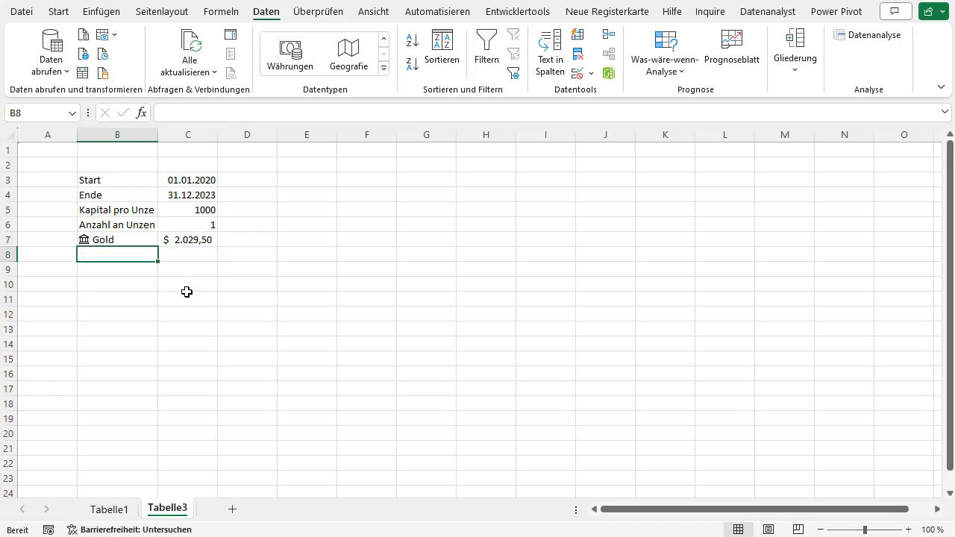
click(140, 271)
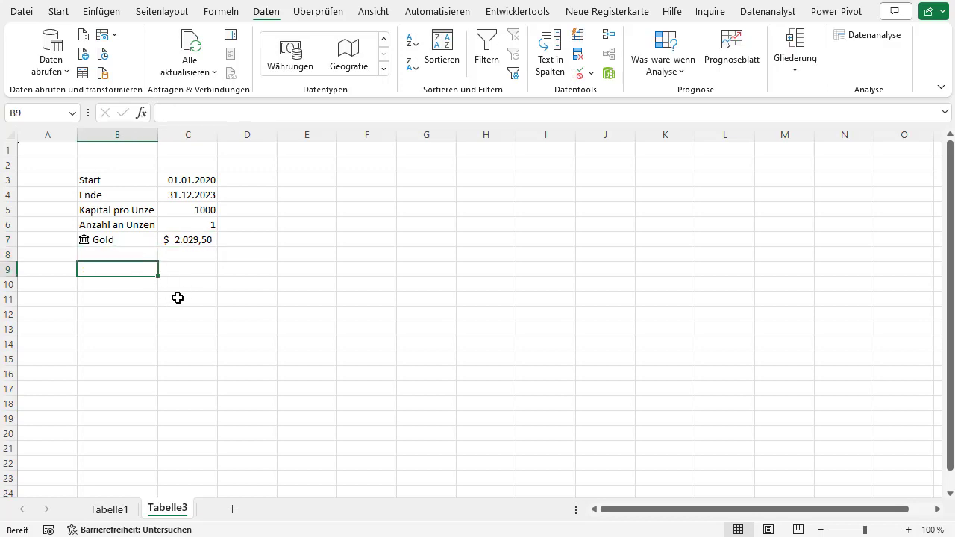
text(=BÖR)
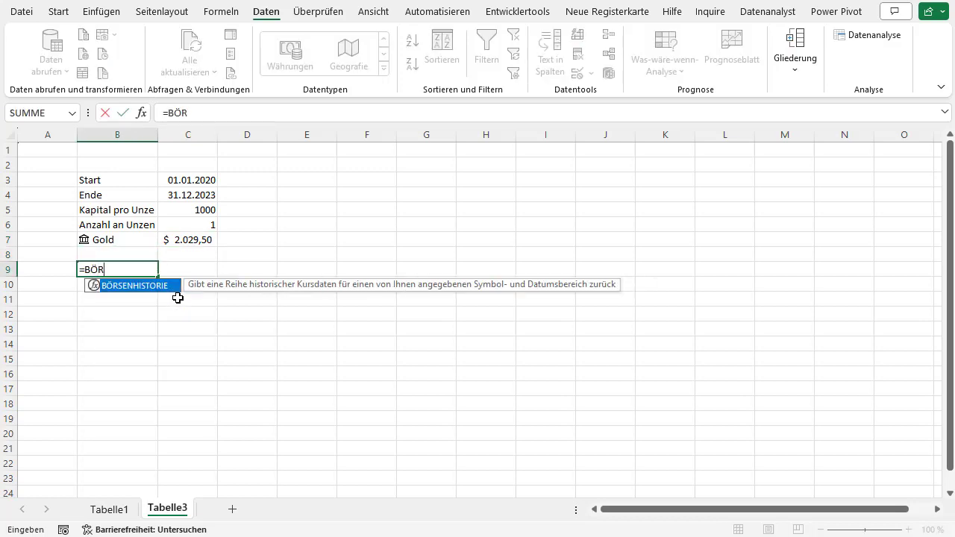
key(Tab)
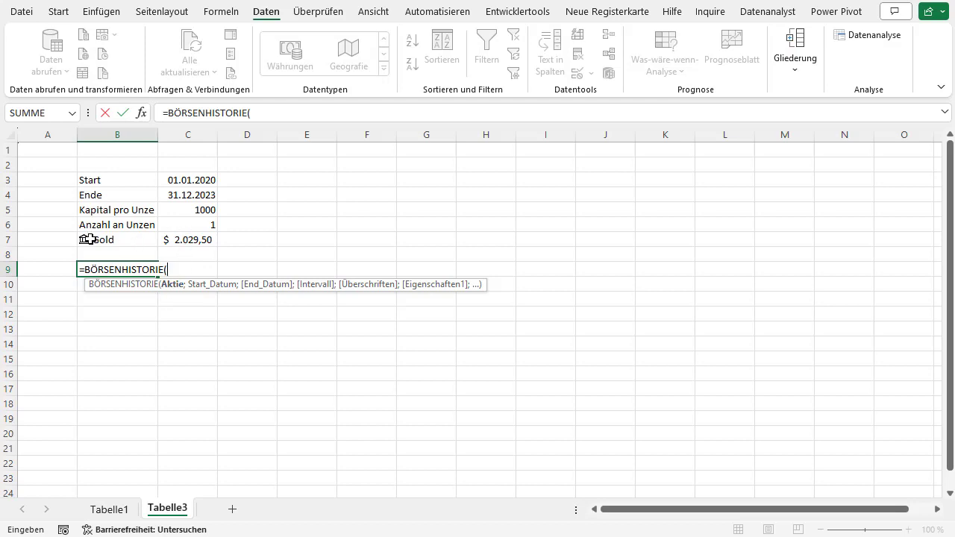
click(129, 240)
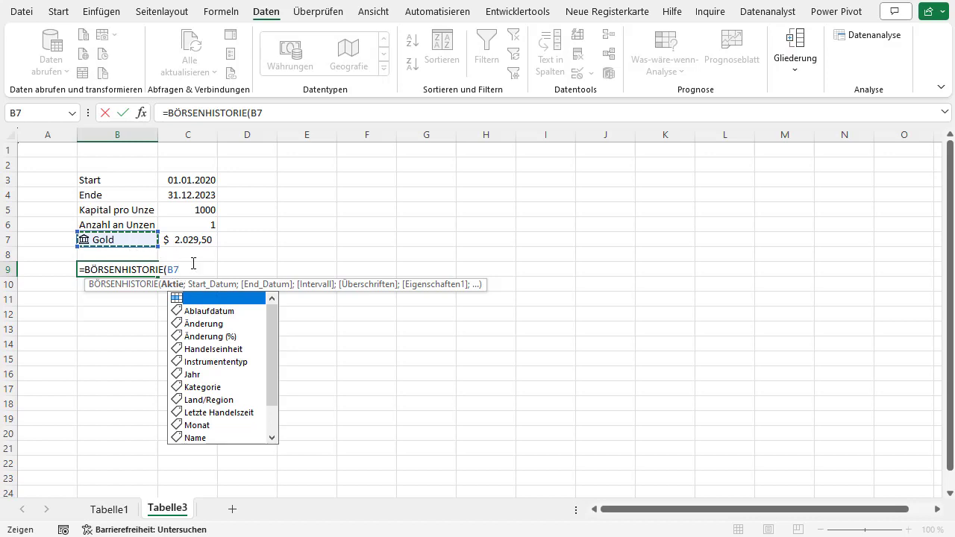
text(;)
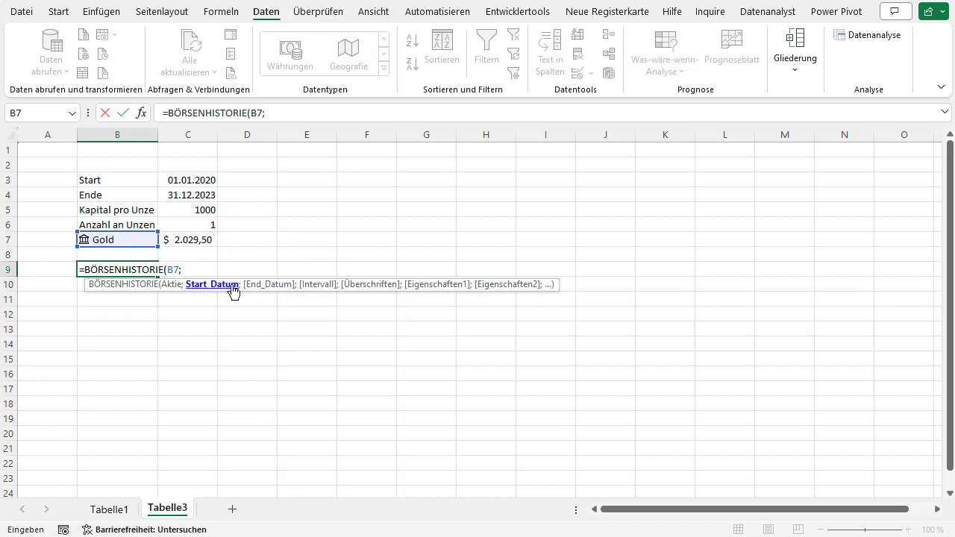
click(193, 181)
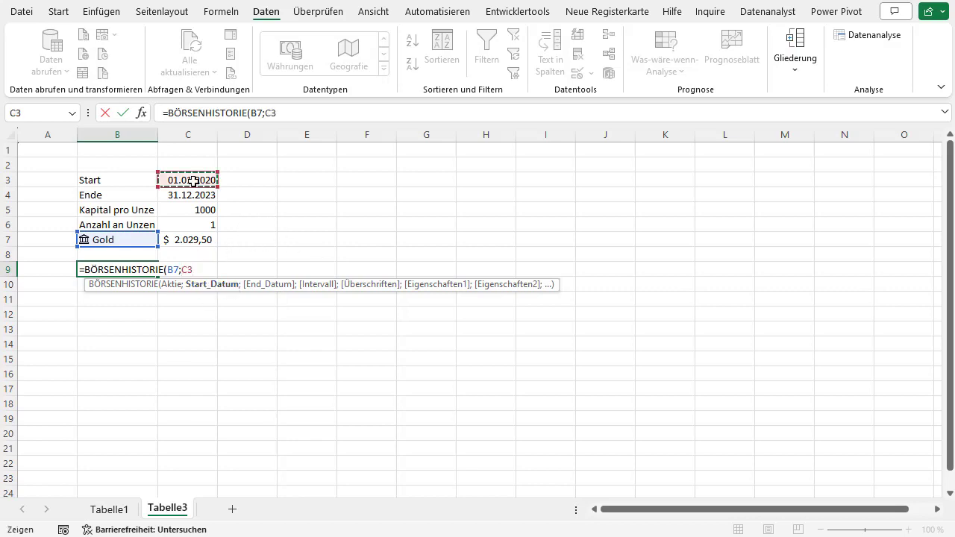
text(;)
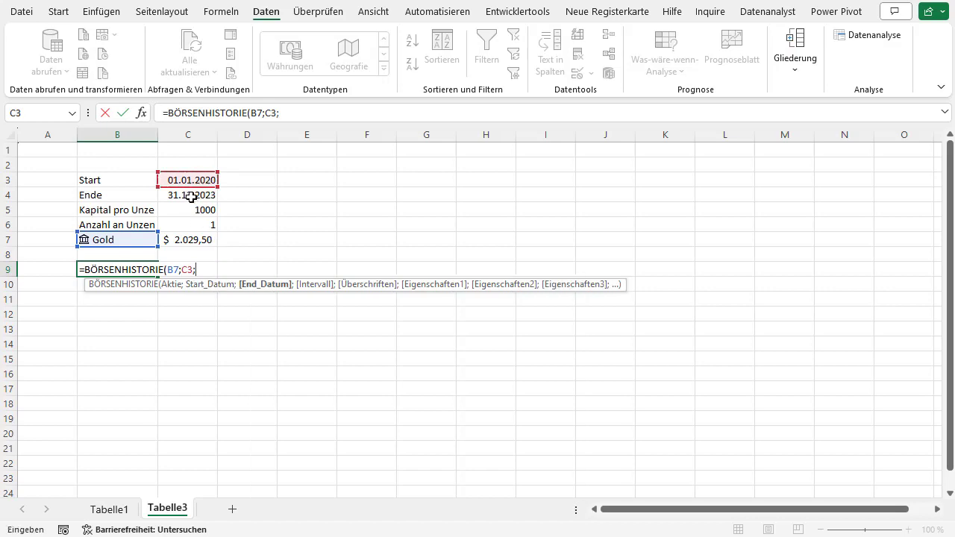
click(192, 196)
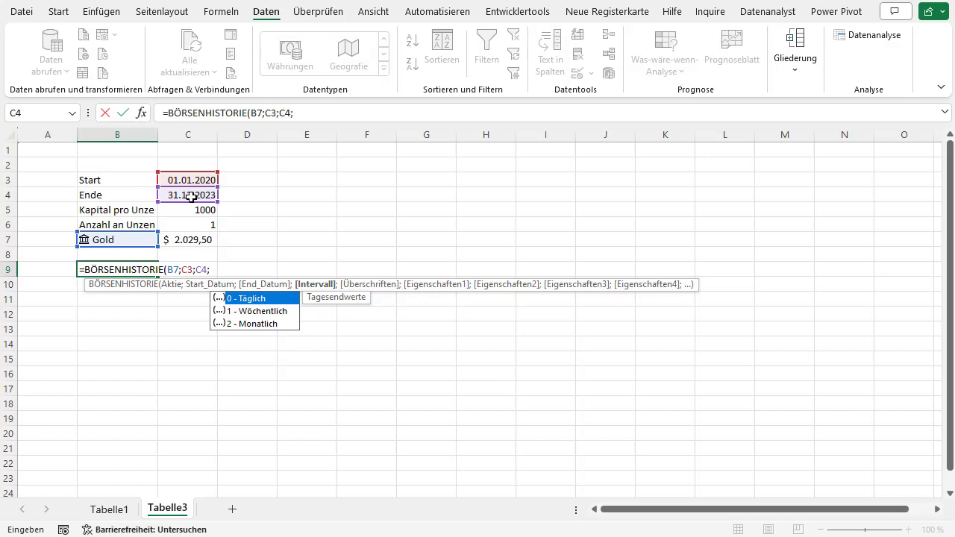
Add the weekly interval (1), headers 1 and properties 0 to the BÖRSENHISTORIE formula.
key(Down)
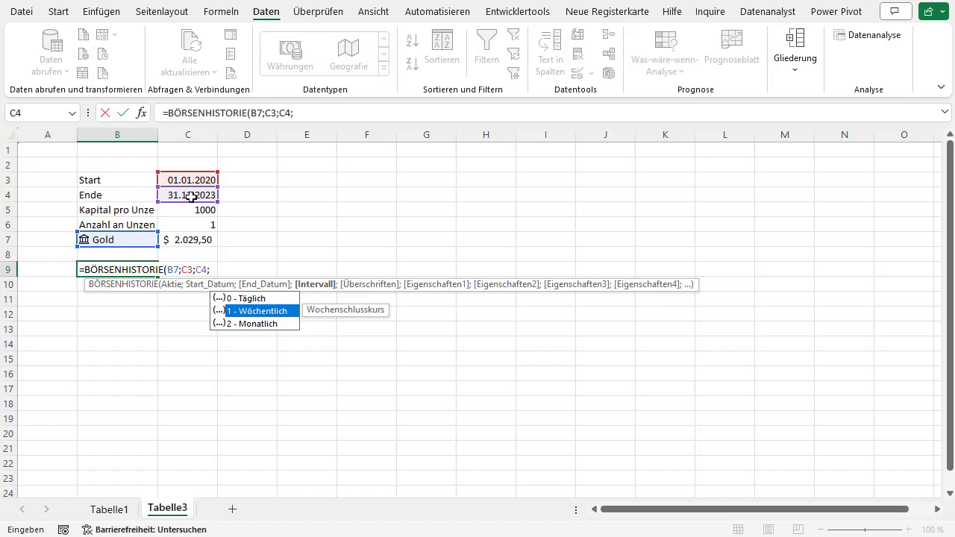
key(Up)
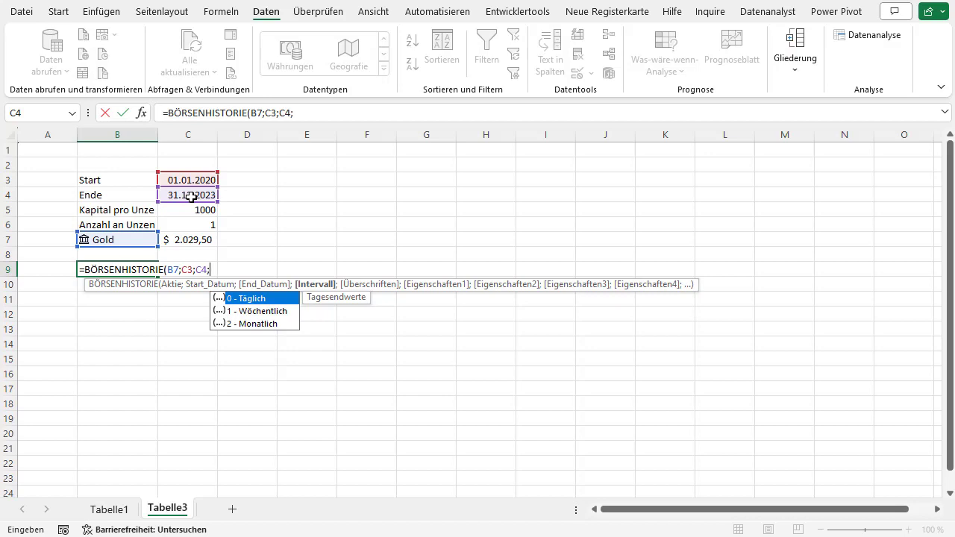
key(Down)
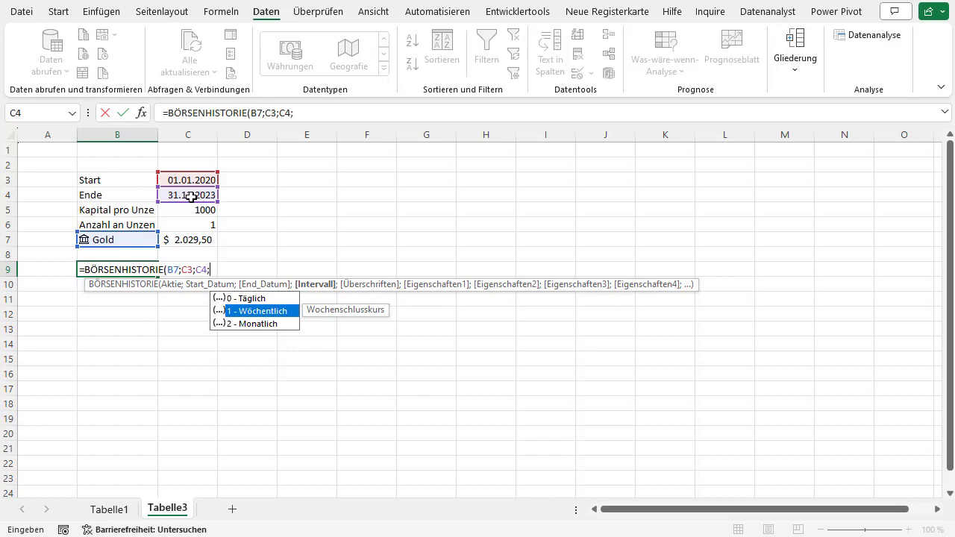
key(Tab)
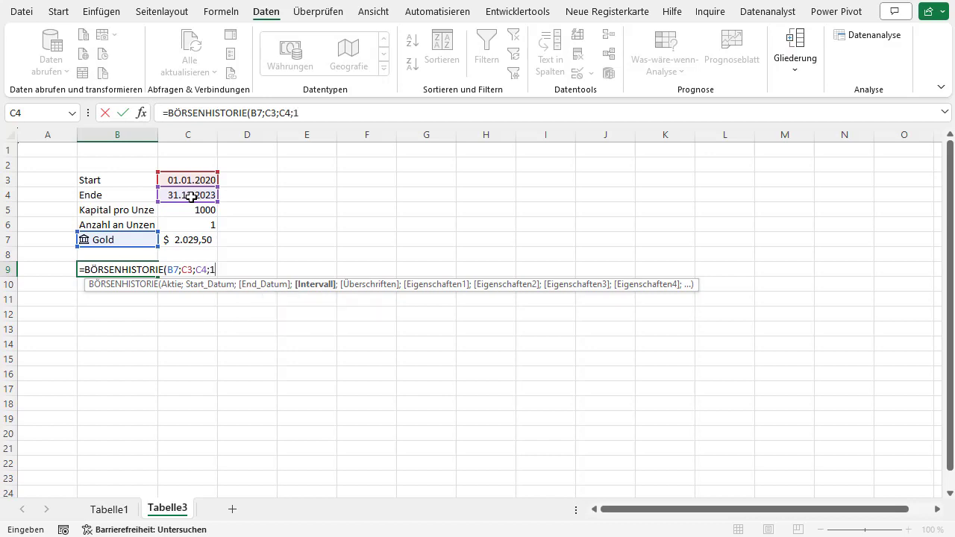
text(;)
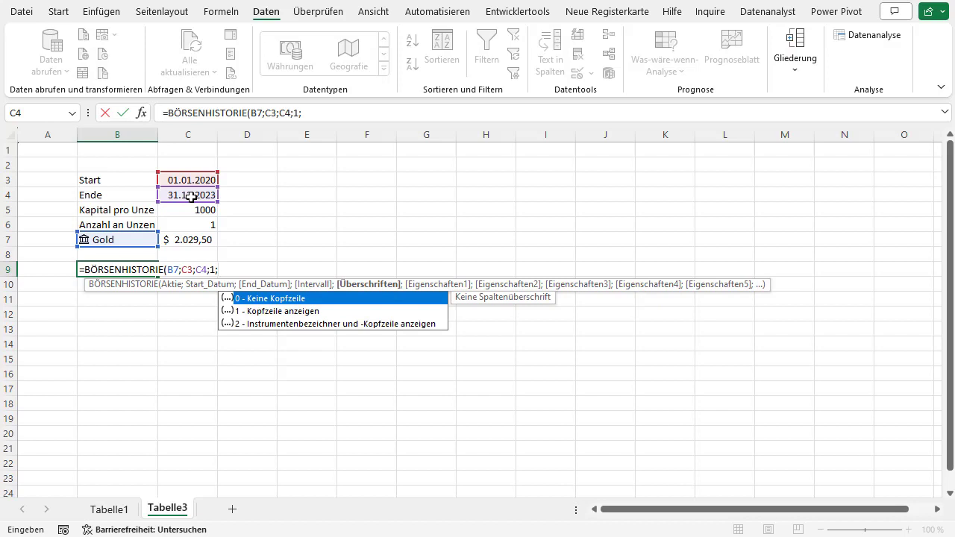
key(Down)
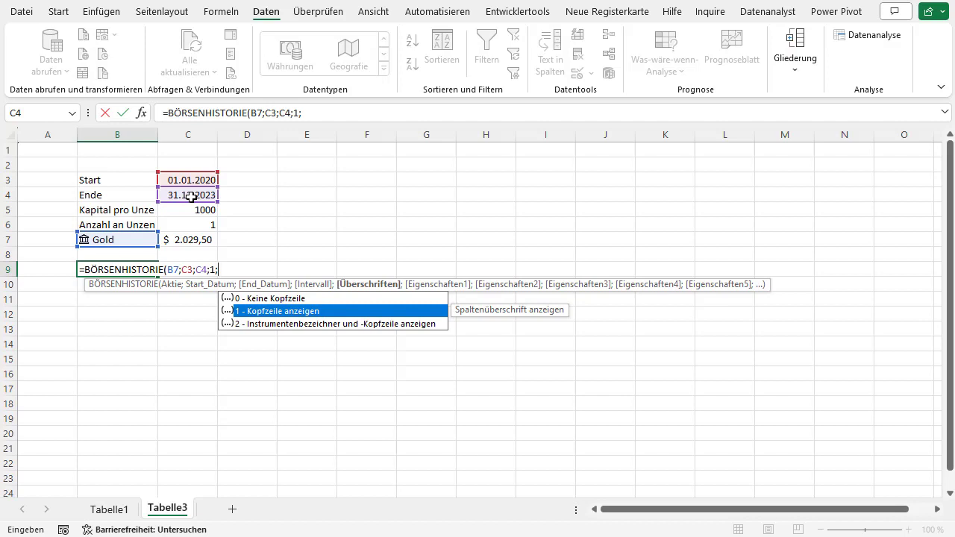
text(1;)
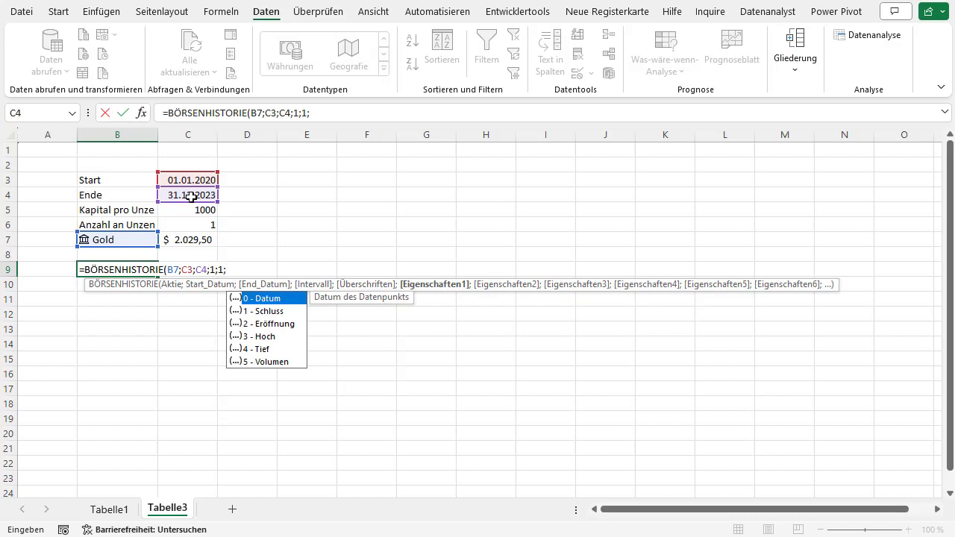
text(0;)
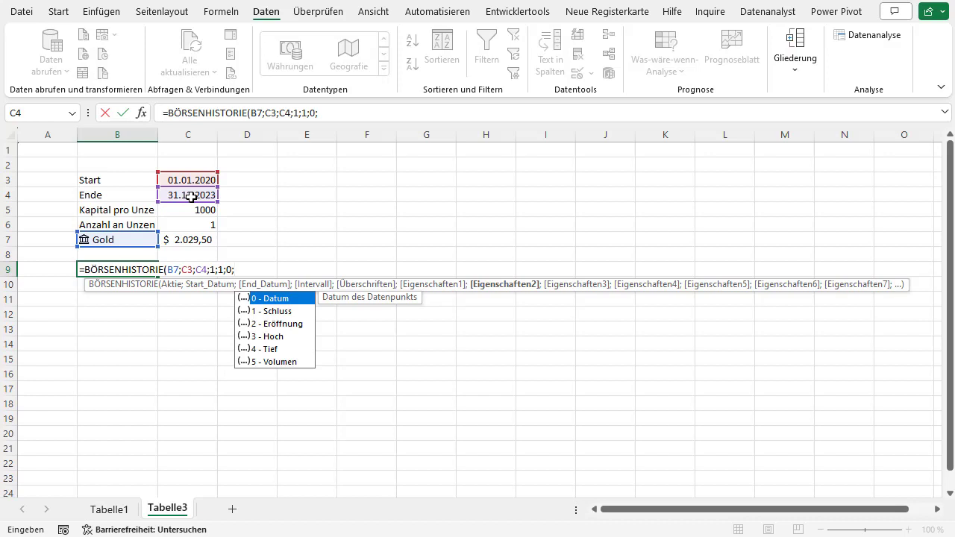
Choose 1 - Schluss as the price field and commit =BÖRSENHISTORIE(B7;C3;C4;1;1;0;1).
key(Down)
key(Down)
key(Down)
key(Down)
key(Up)
key(Up)
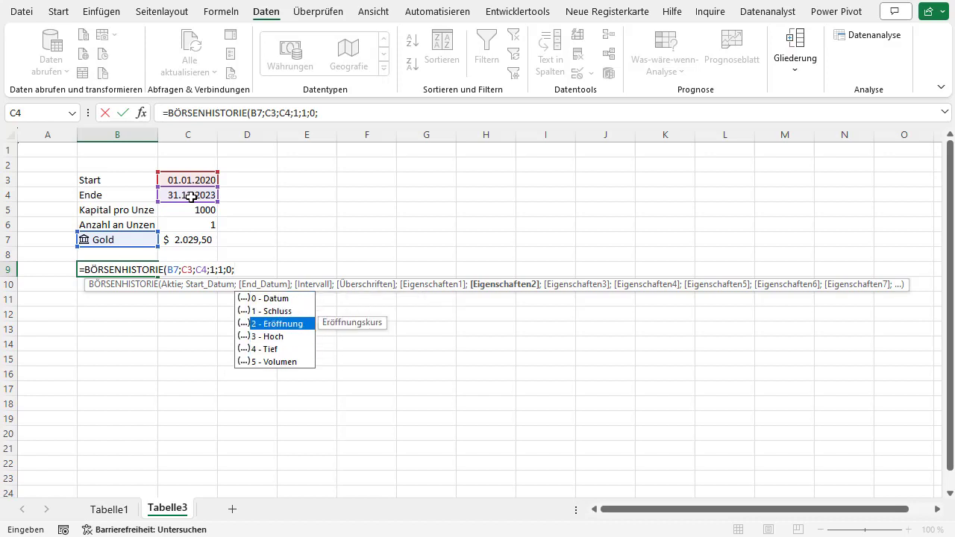
key(Up)
key(Down)
key(Up)
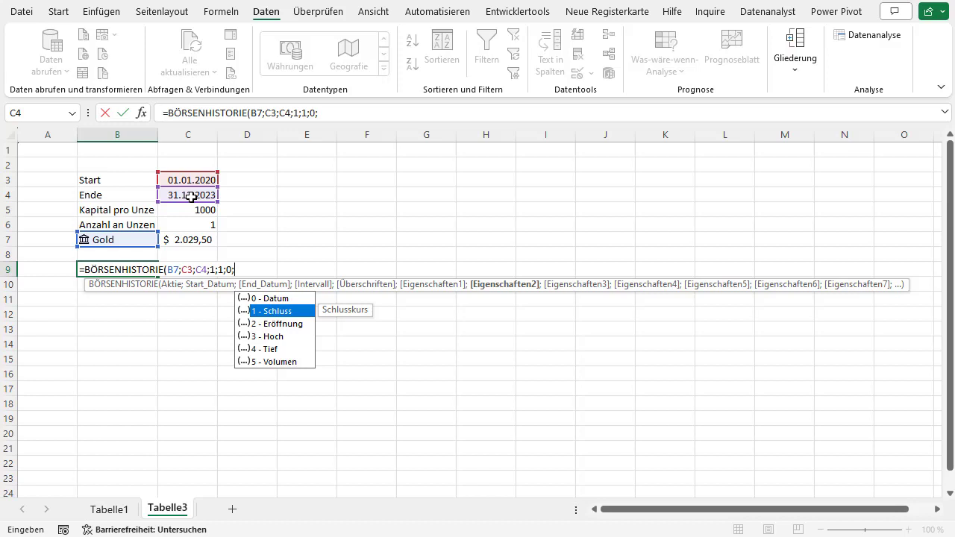
key(Tab)
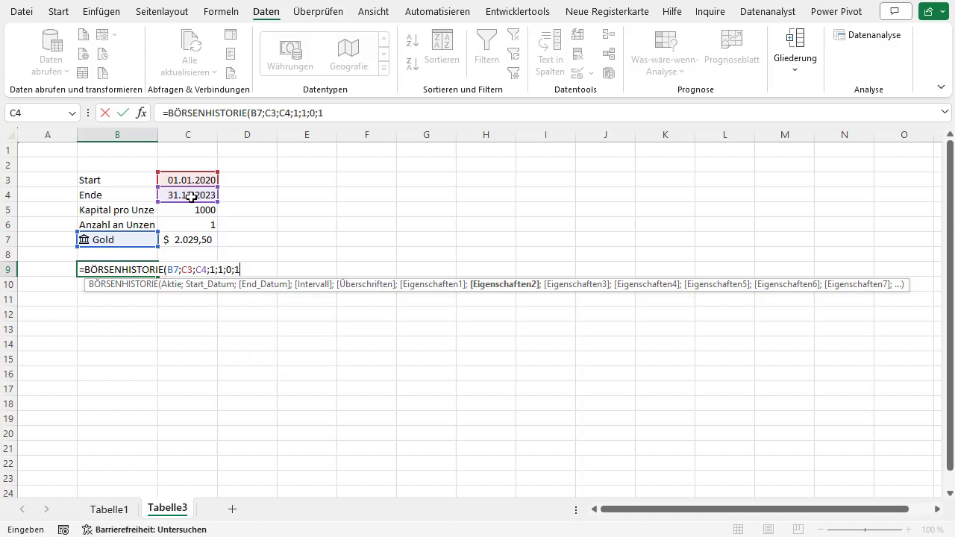
text())
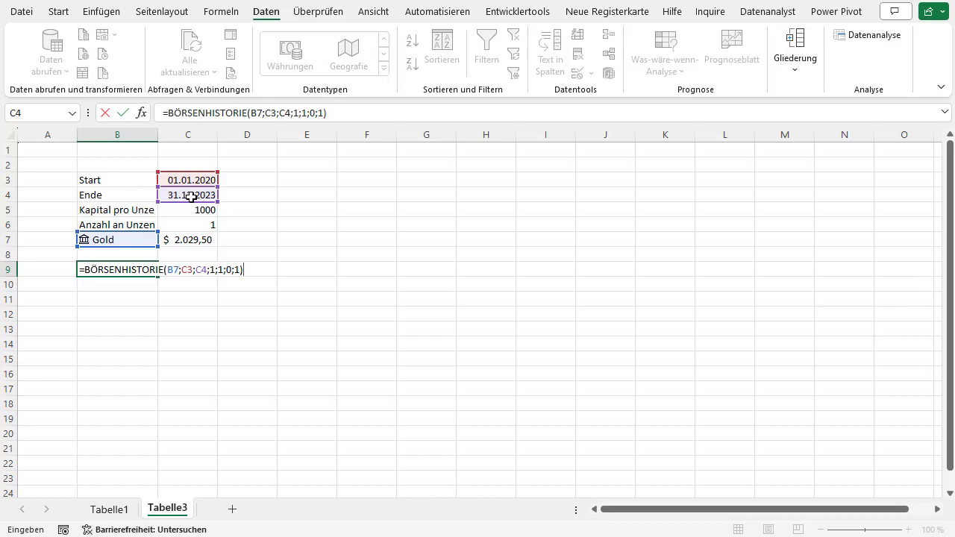
key(Return)
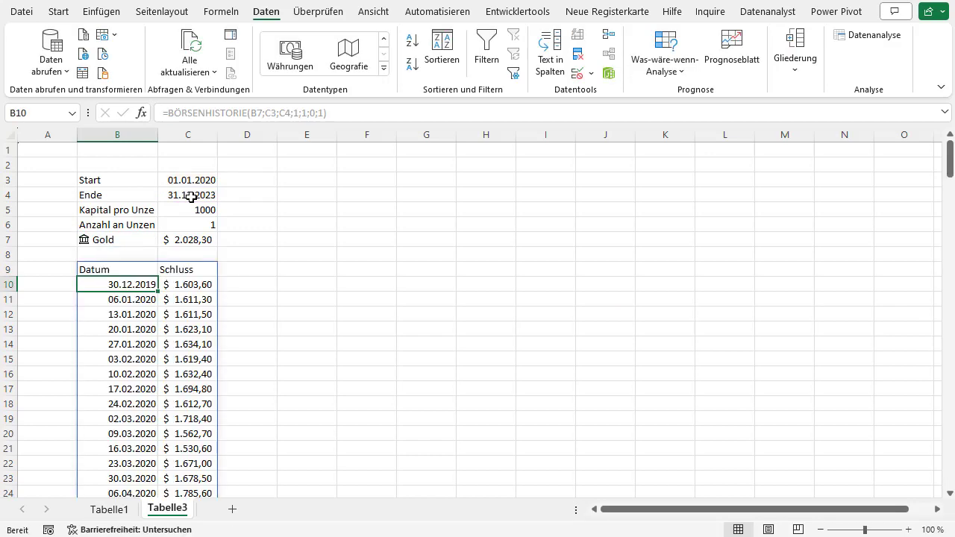
key(Up)
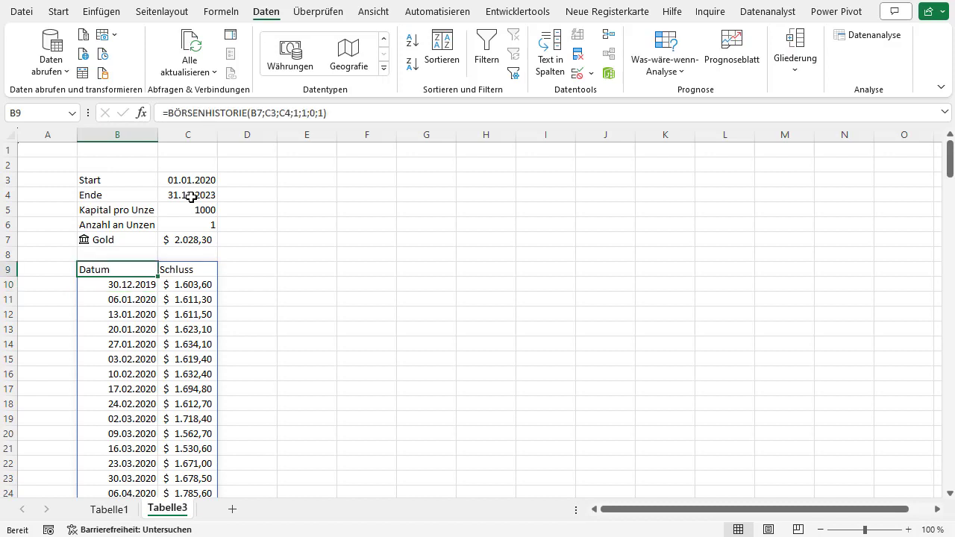
click(144, 285)
scroll(230, 298, down, 2)
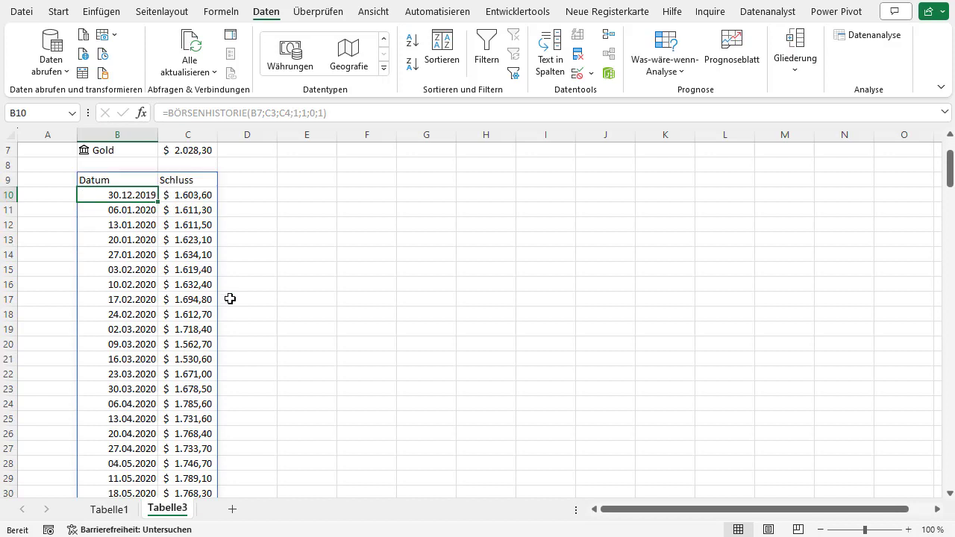
click(146, 213)
scroll(216, 247, up, 1)
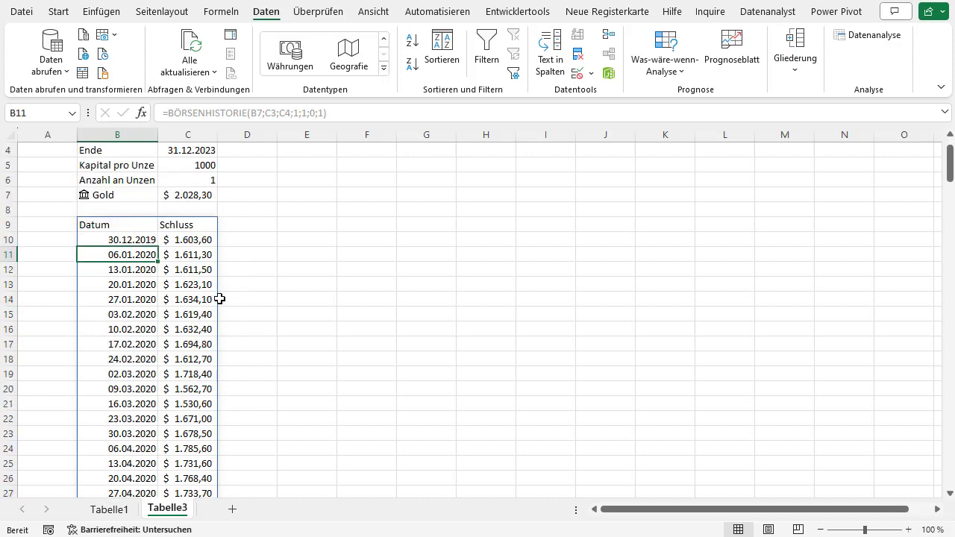
key(Down)
key(Down)
key(Down)
key(Down)
key(Down)
key(Down)
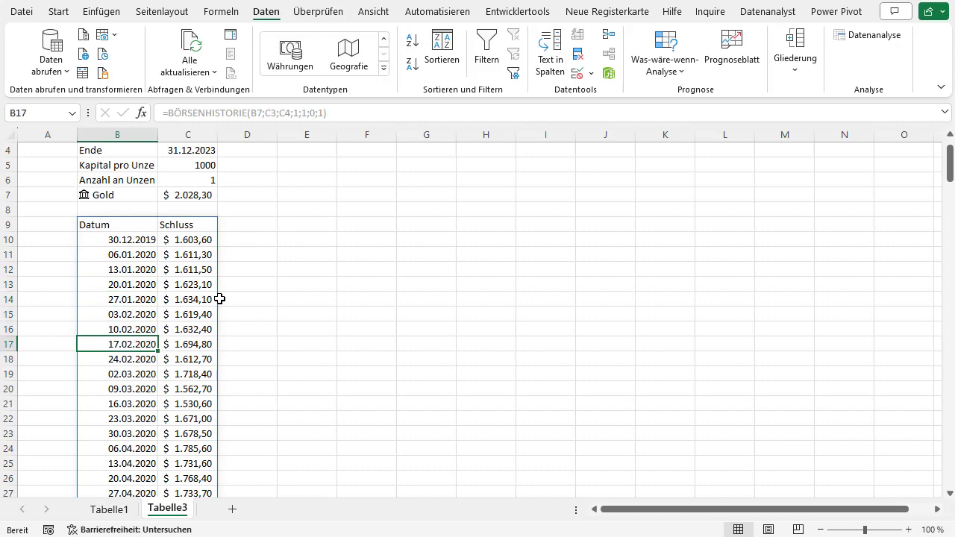
scroll(220, 302, up, 1)
scroll(224, 341, down, 4)
scroll(154, 336, down, 7)
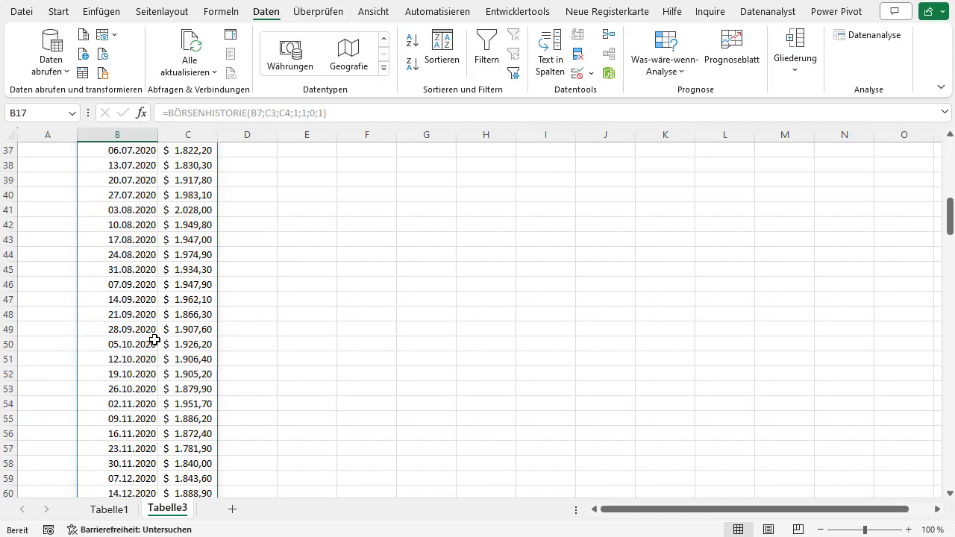
click(151, 339)
key(ctrl+Down)
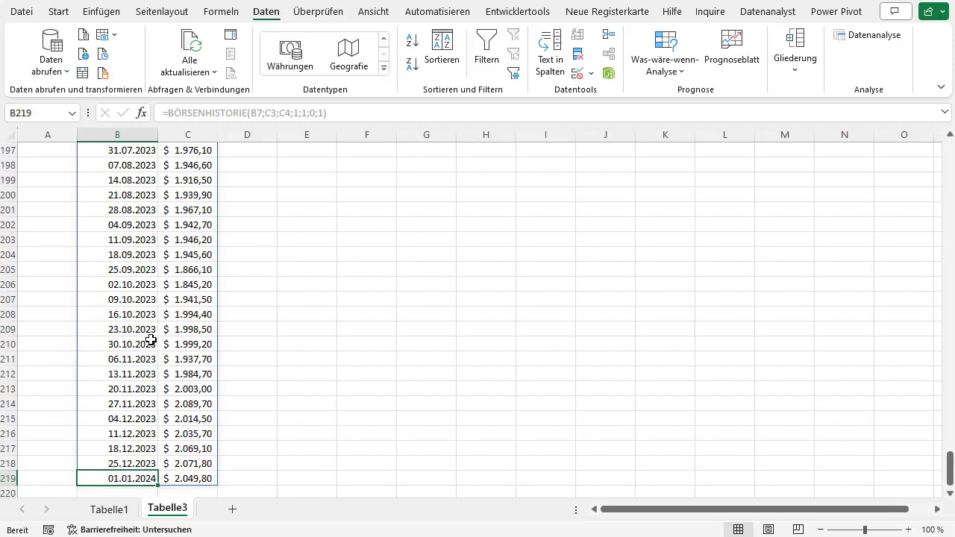
key(ctrl+shift+Up)
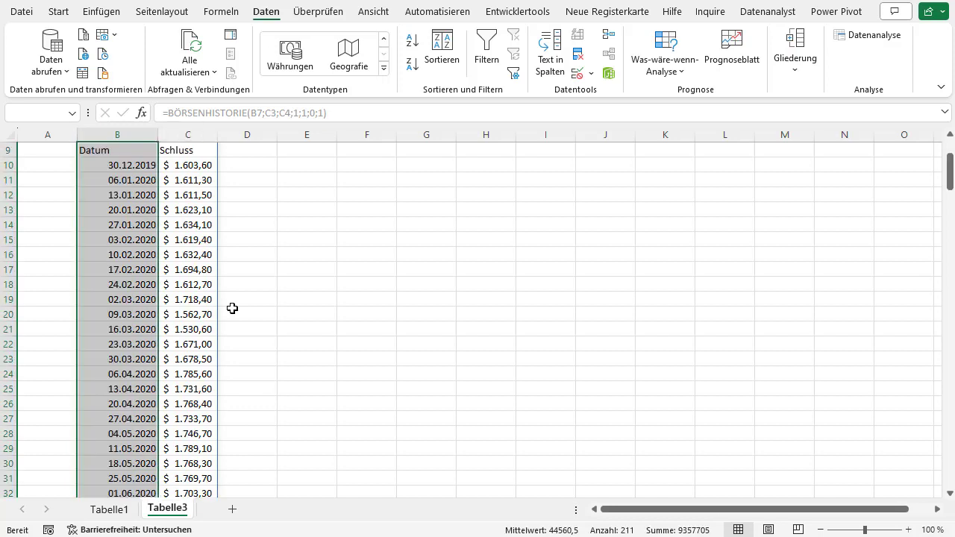
scroll(224, 314, up, 3)
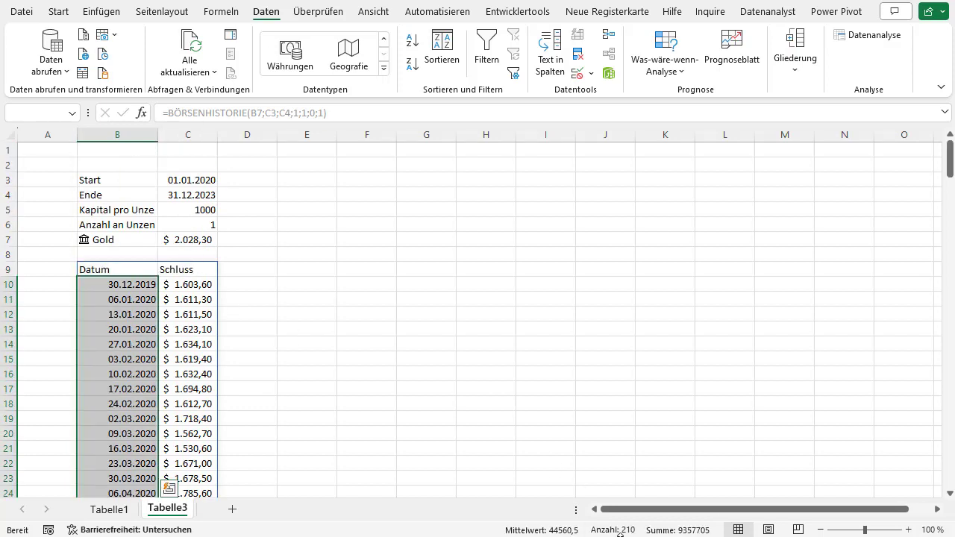
click(206, 288)
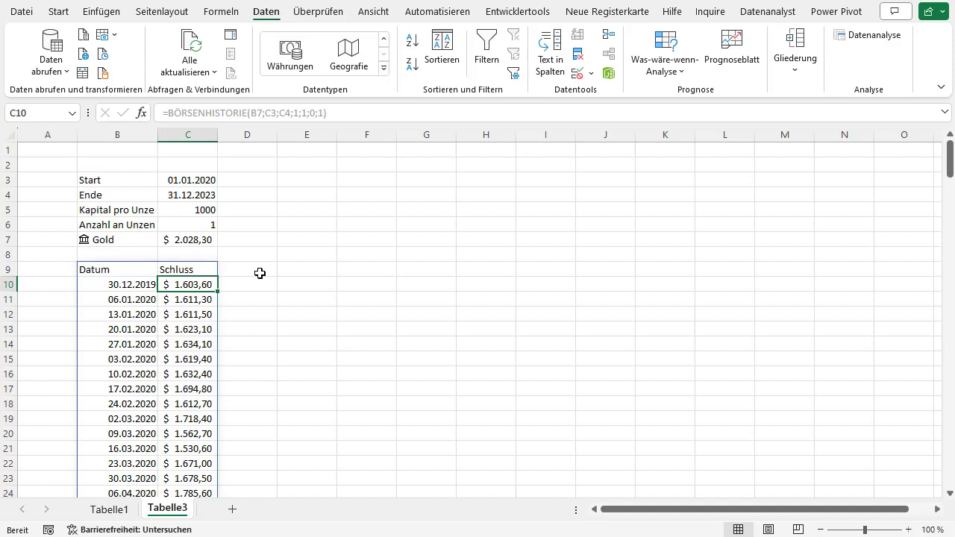
click(259, 273)
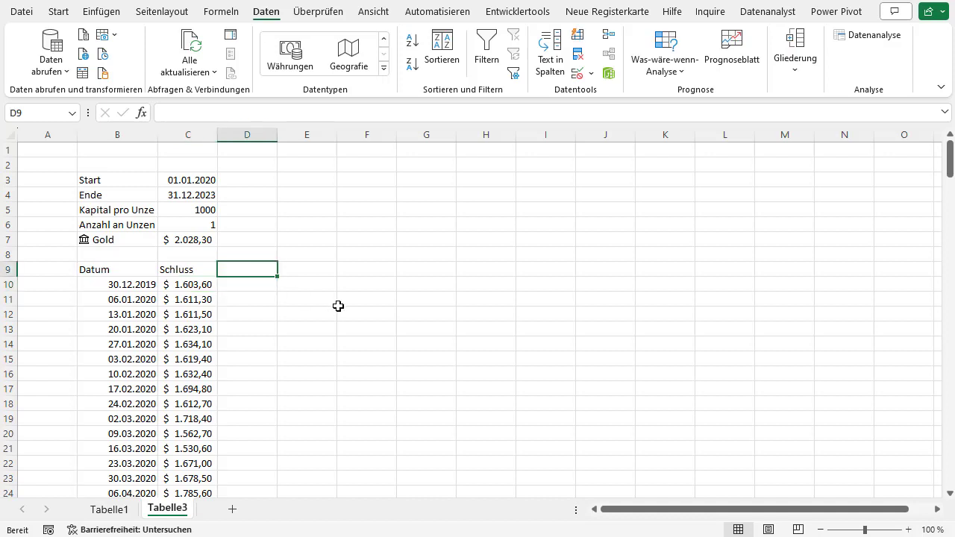
Enter the Änderung header in D9, 0 in D10 and =C11/C10-1 in D11.
text(Änder)
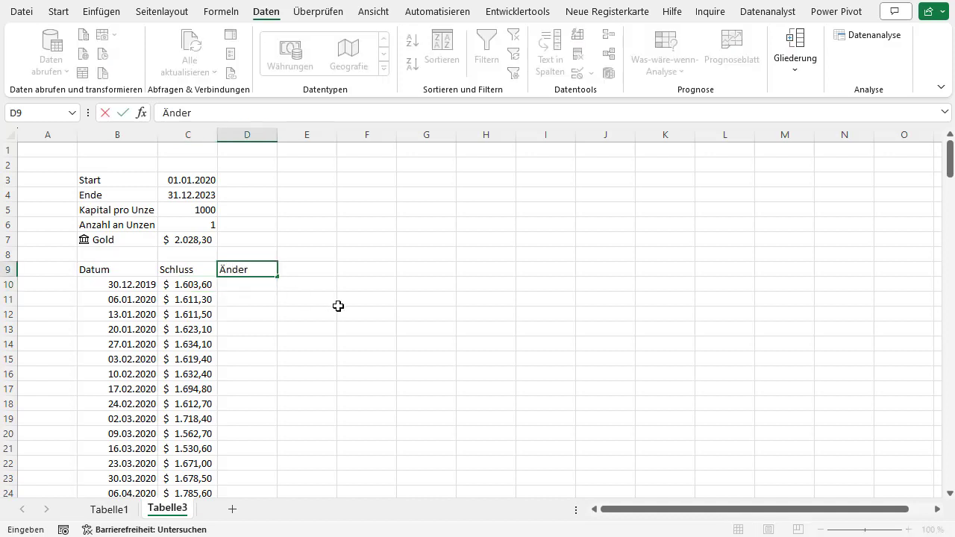
text(ung)
key(Return)
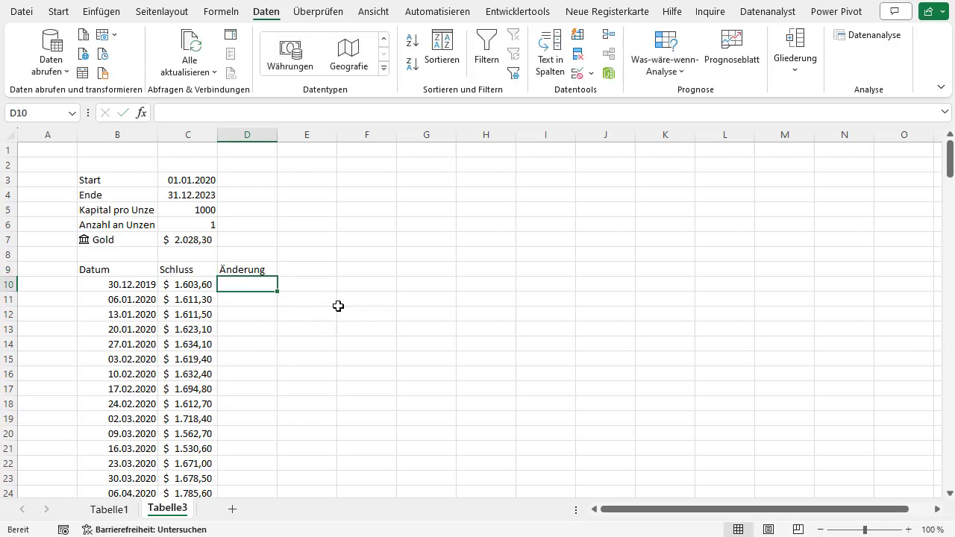
text(0)
key(Return)
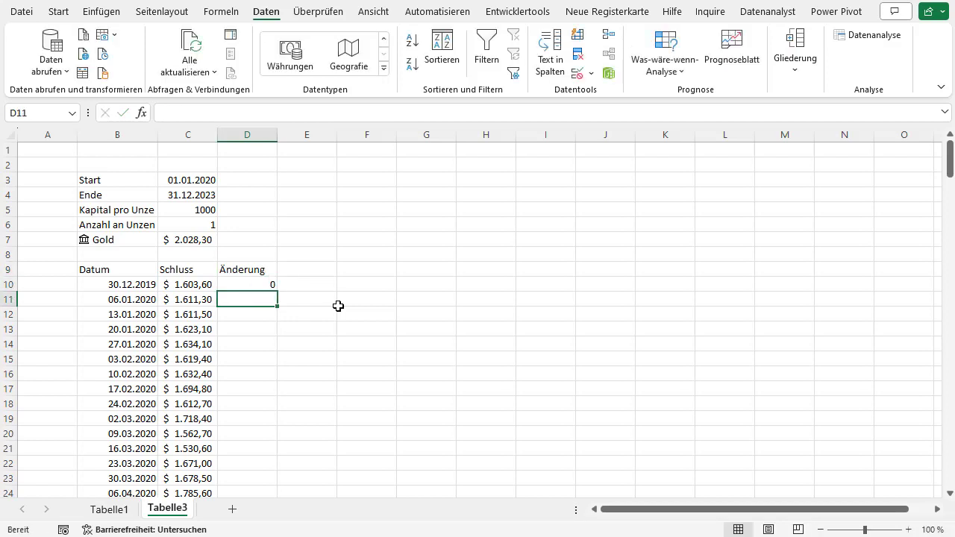
text(=)
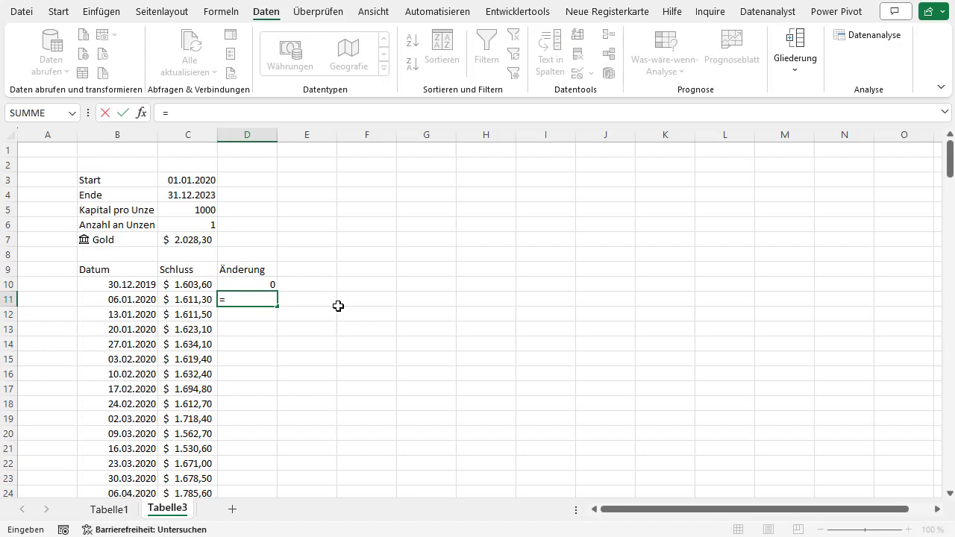
key(Left)
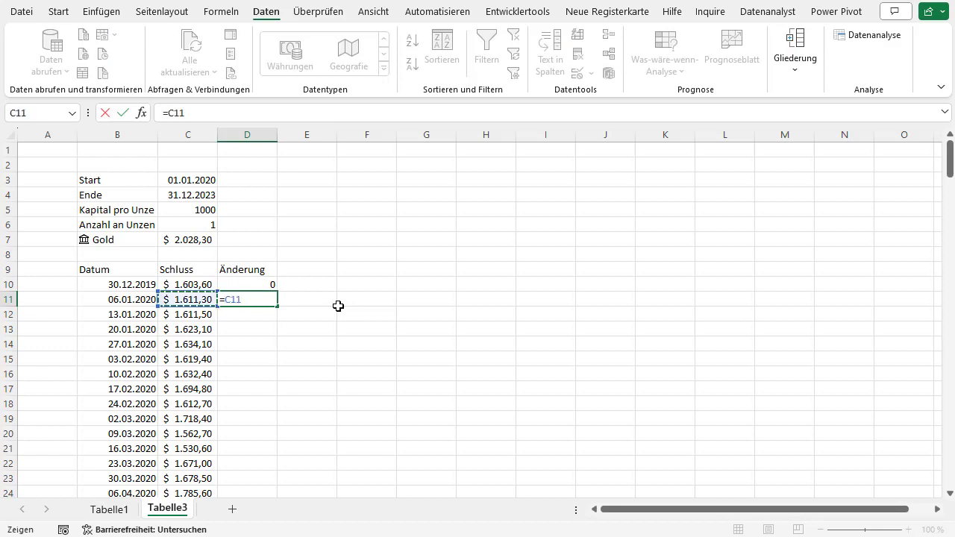
text(/)
key(Left)
key(Up)
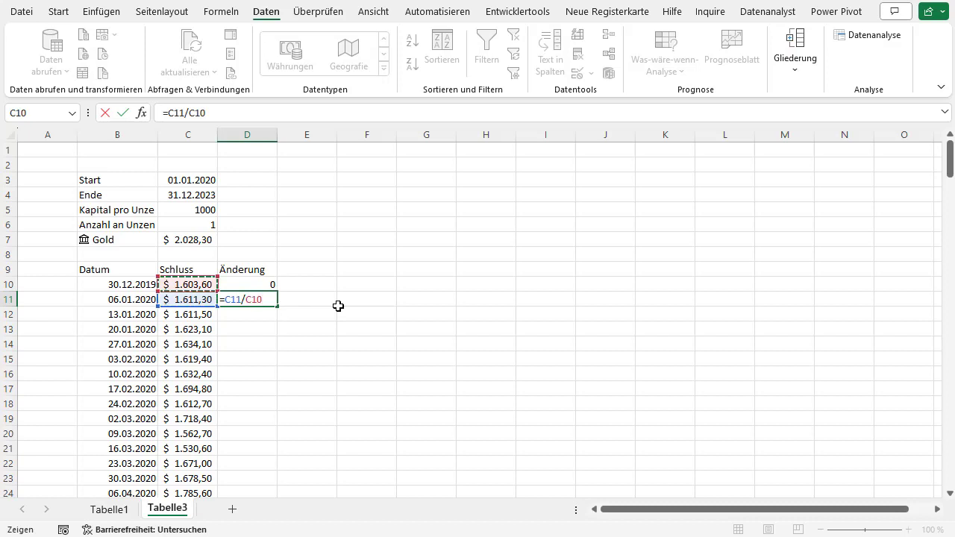
text(-1)
key(Return)
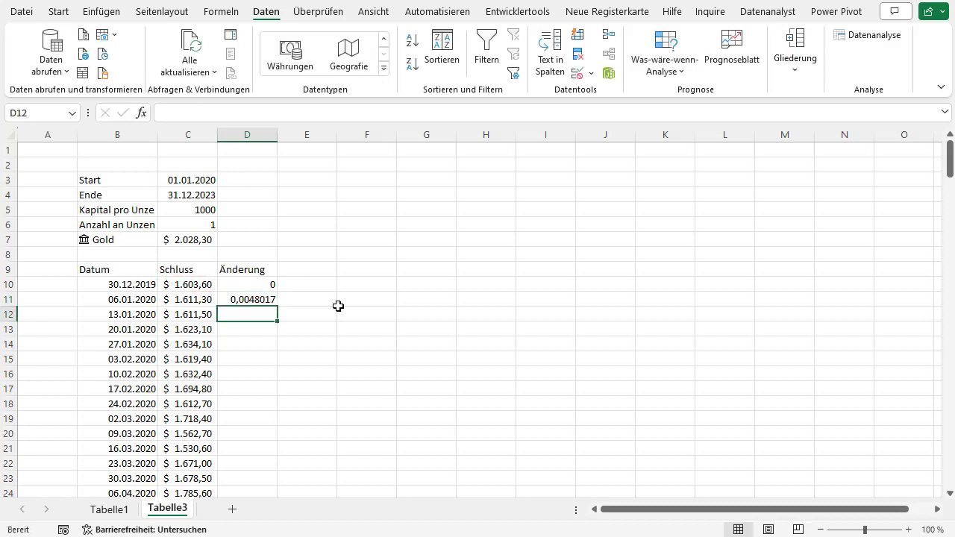
key(Up)
Format D10 and D11 as percentages and fill the change formula down all dates.
click(60, 12)
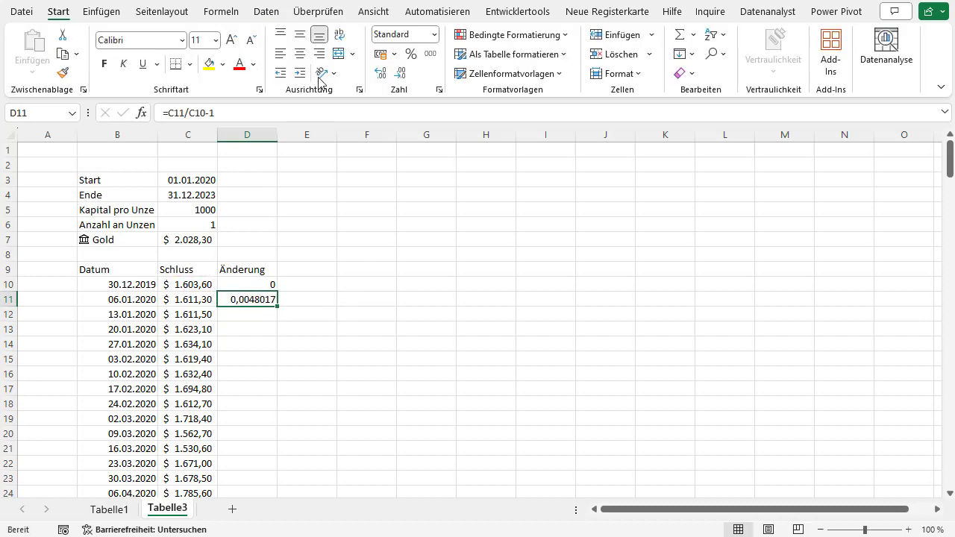
click(410, 54)
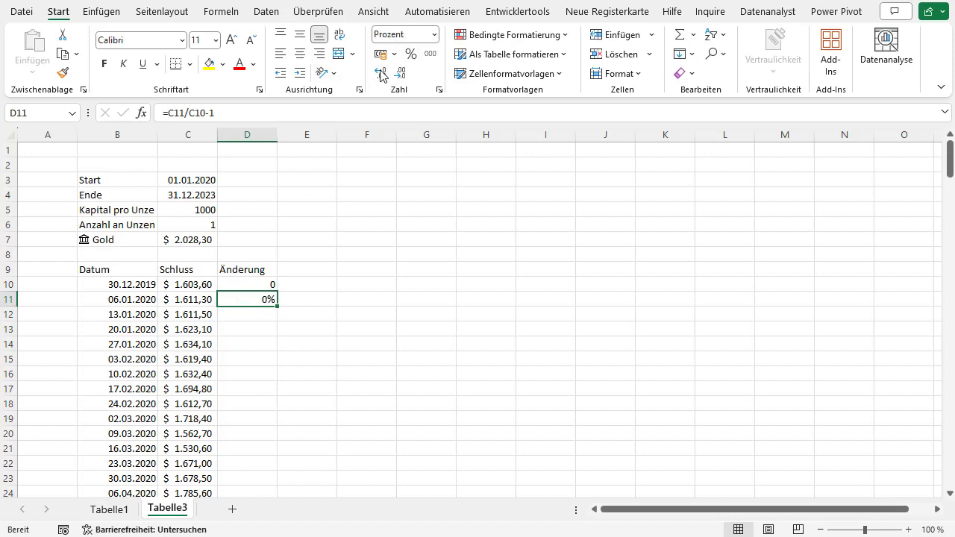
click(269, 284)
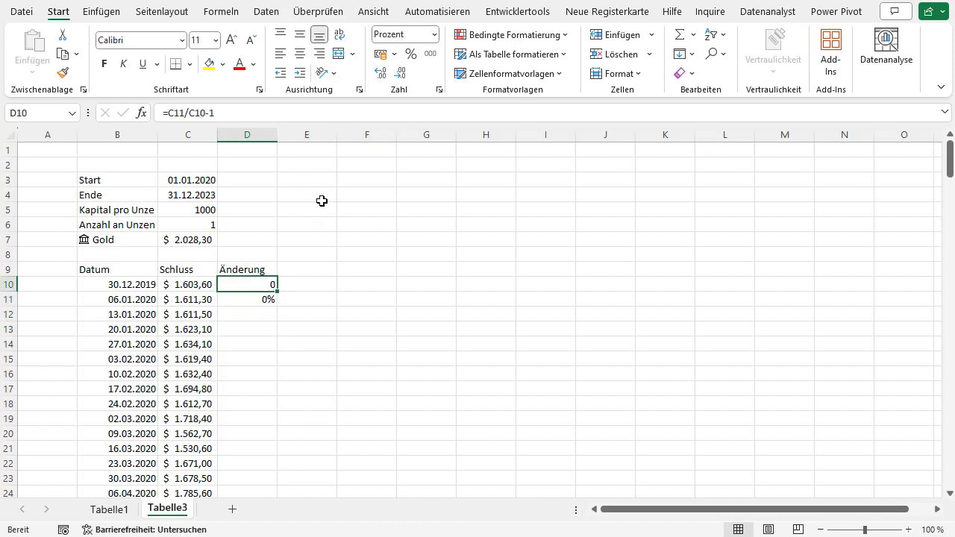
click(411, 54)
click(264, 299)
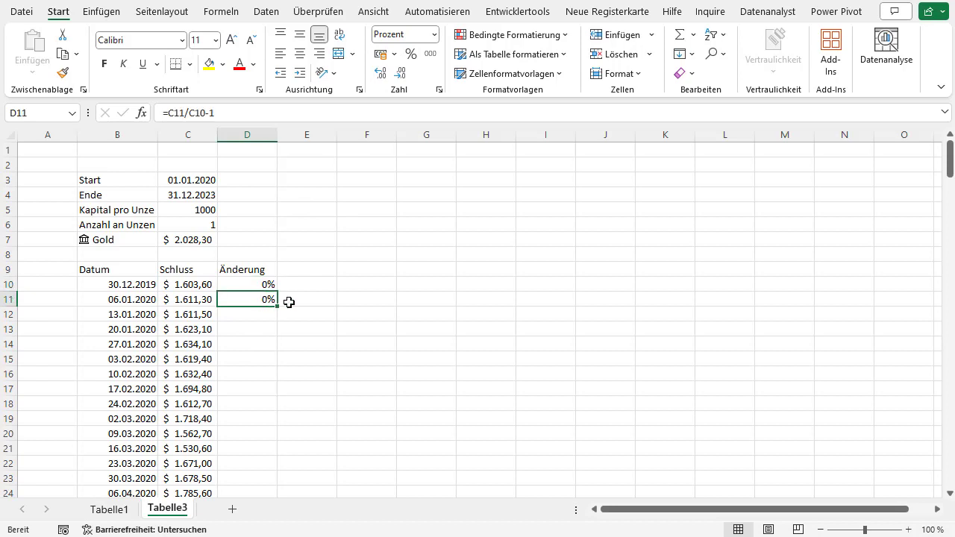
double_click(280, 308)
click(269, 142)
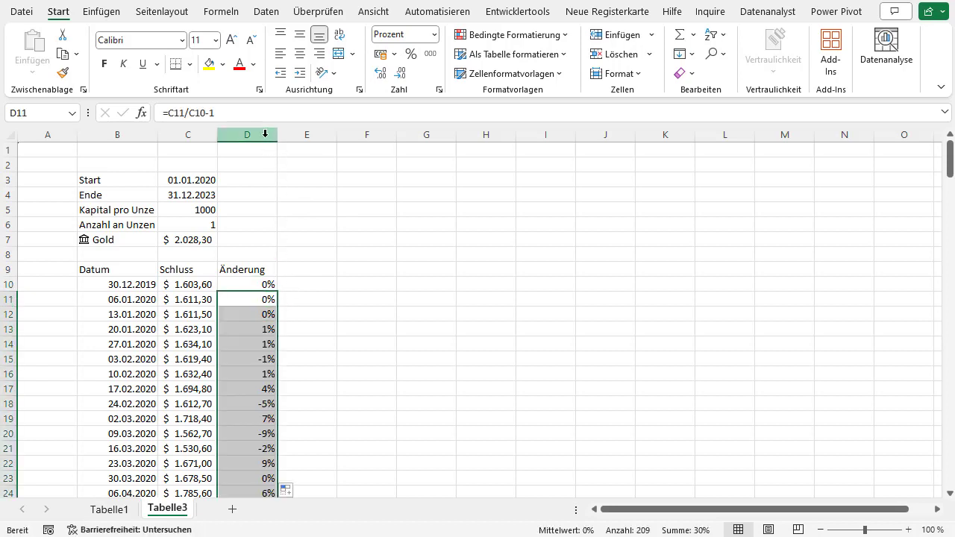
Vertically centre column D and review the weekly change formulas, including the -9% drop.
click(299, 35)
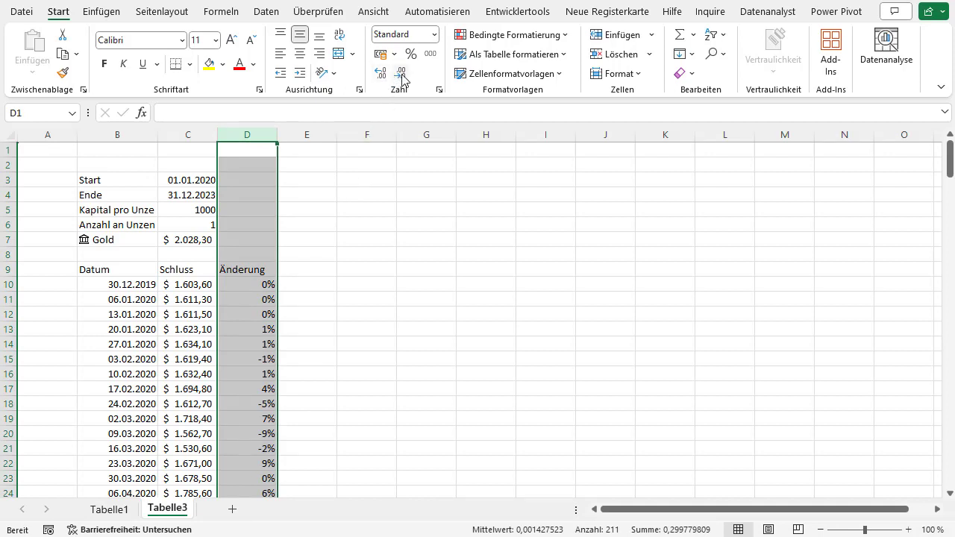
click(261, 238)
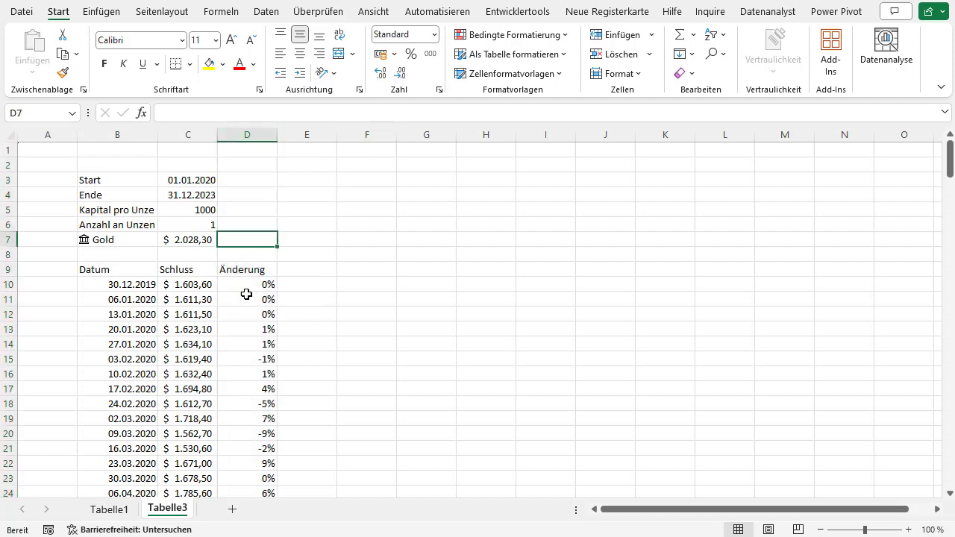
click(246, 288)
click(261, 136)
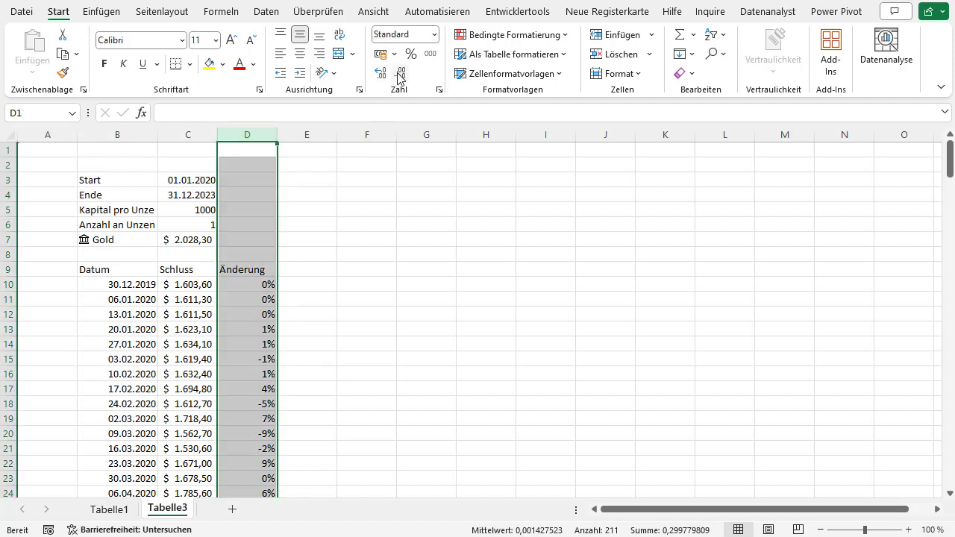
click(263, 313)
drag(256, 389, 257, 293)
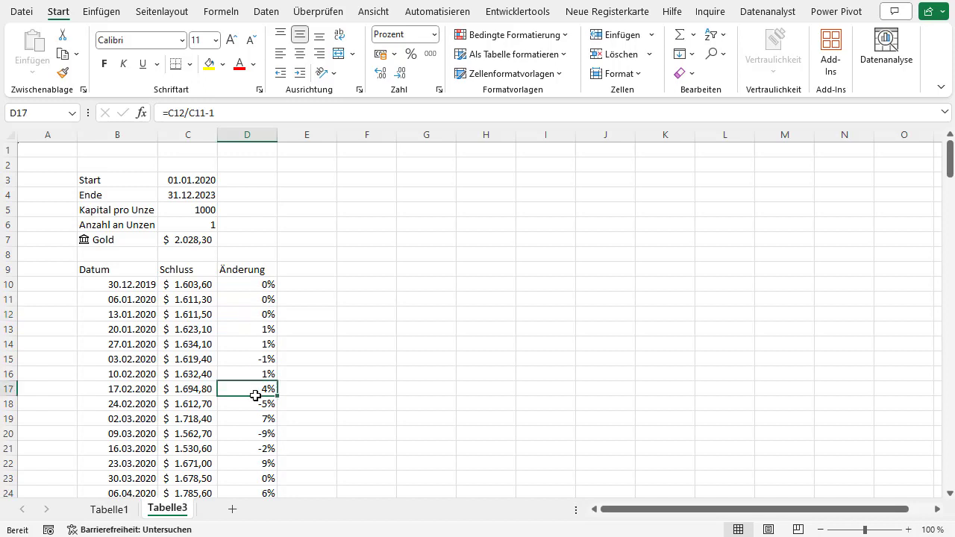
click(262, 281)
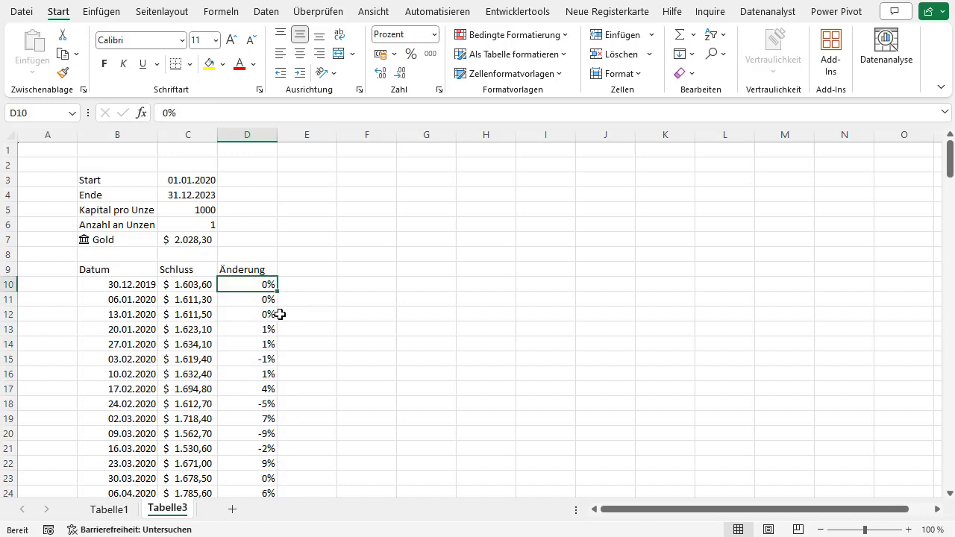
click(252, 326)
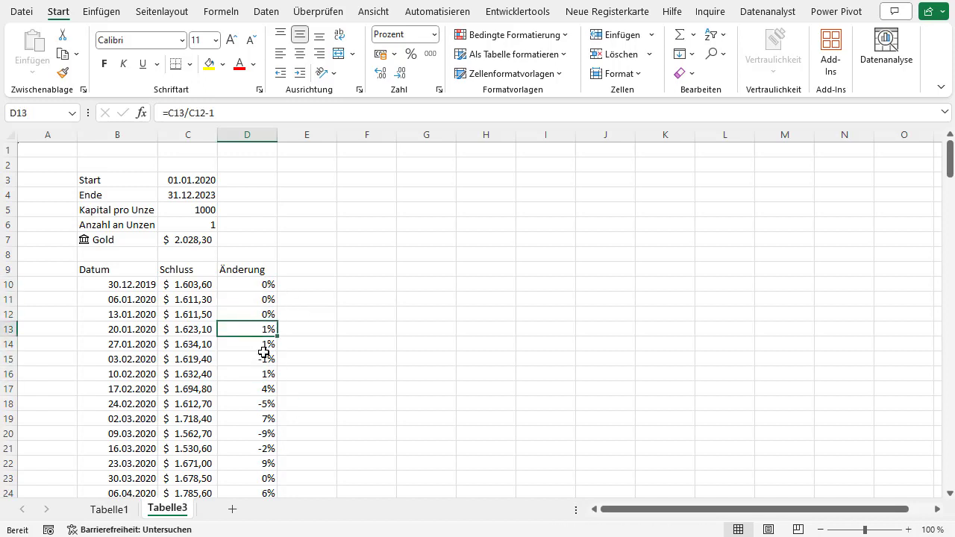
scroll(265, 285, down, 2)
click(260, 302)
click(260, 343)
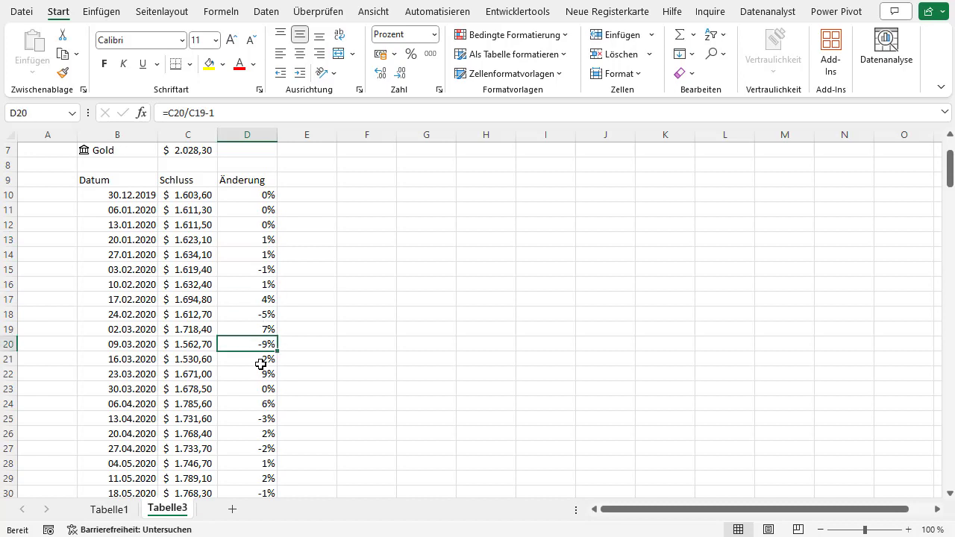
click(250, 115)
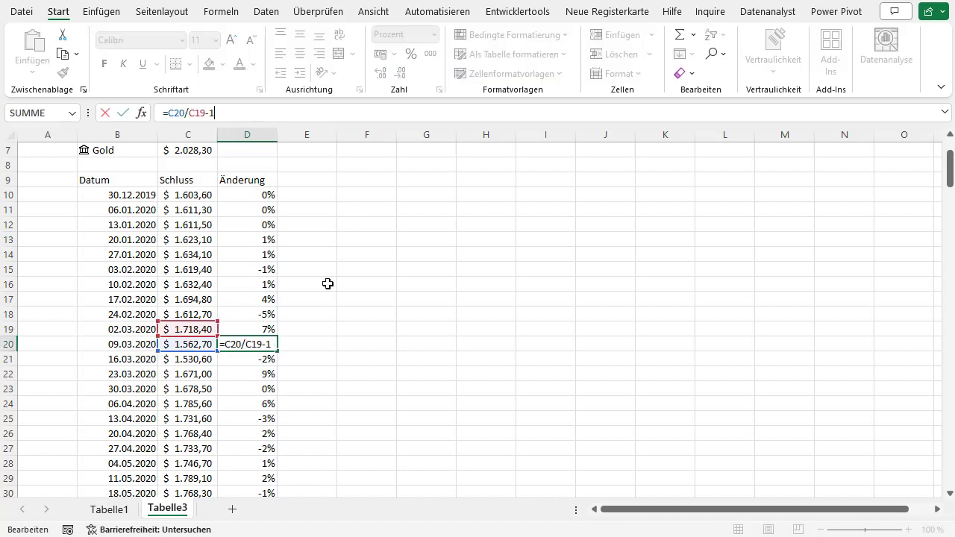
scroll(307, 275, up, 1)
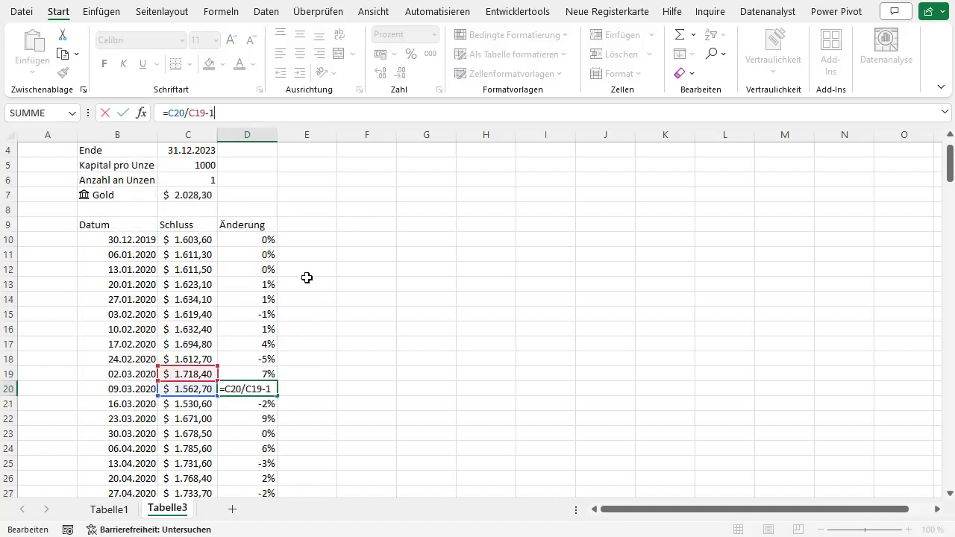
key(ctrl+Return)
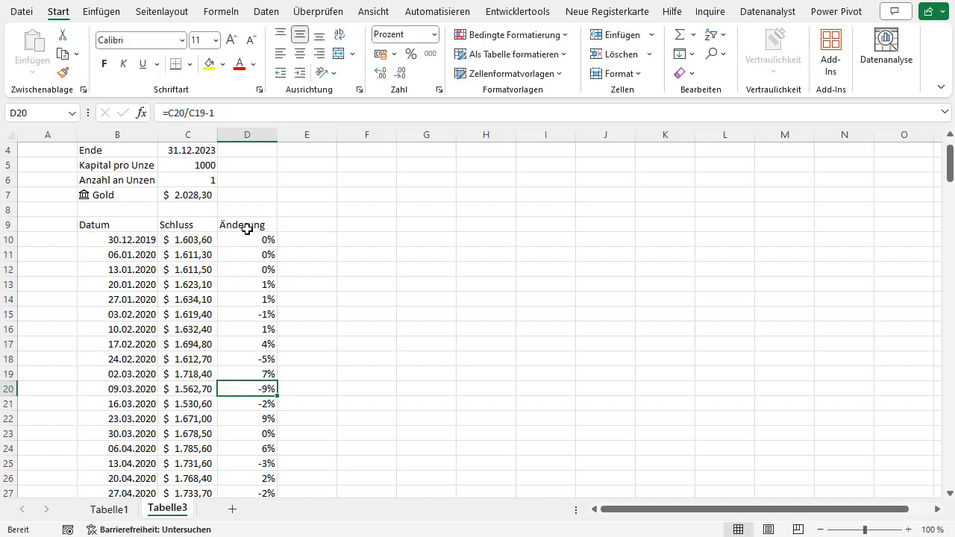
Horizontally centre the Änderung header and its percentage values.
click(247, 225)
click(247, 135)
click(301, 53)
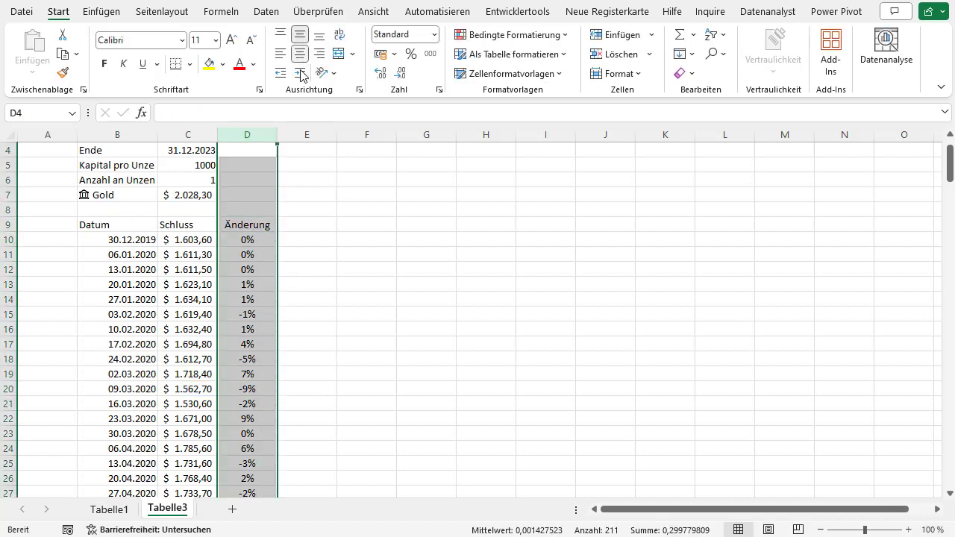
scroll(301, 270, up, 1)
click(310, 268)
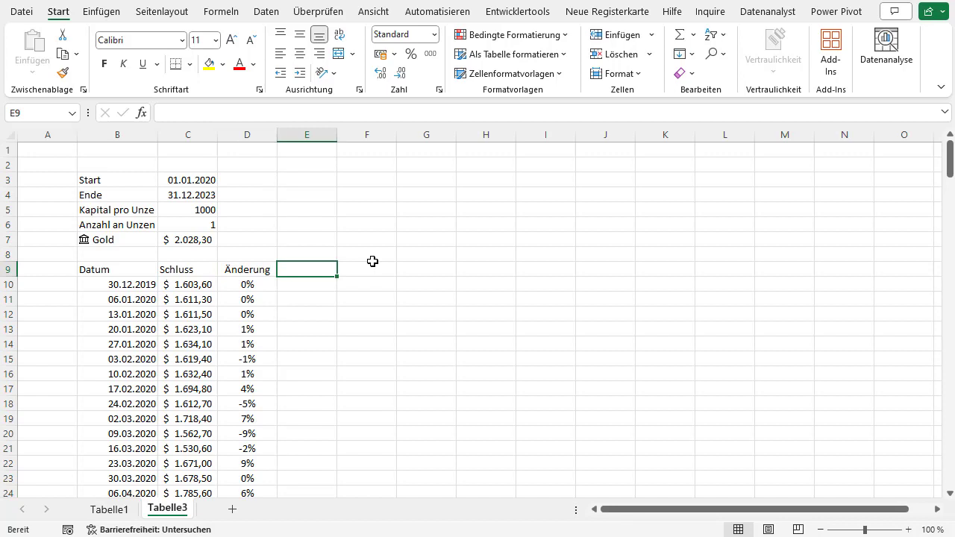
Add the Wertsteigerung header in E9 with a starting growth of 0% in E10.
text(Werts)
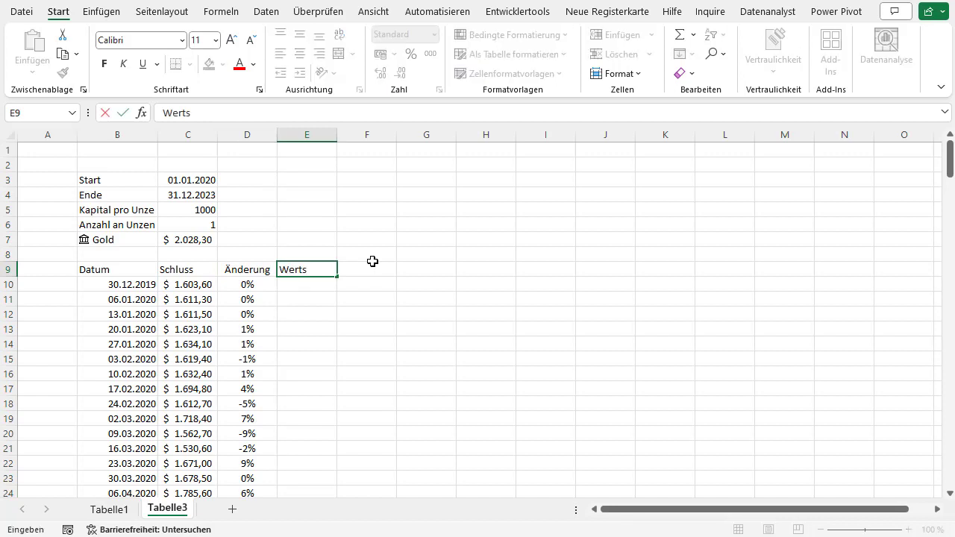
text(teigerung)
key(Return)
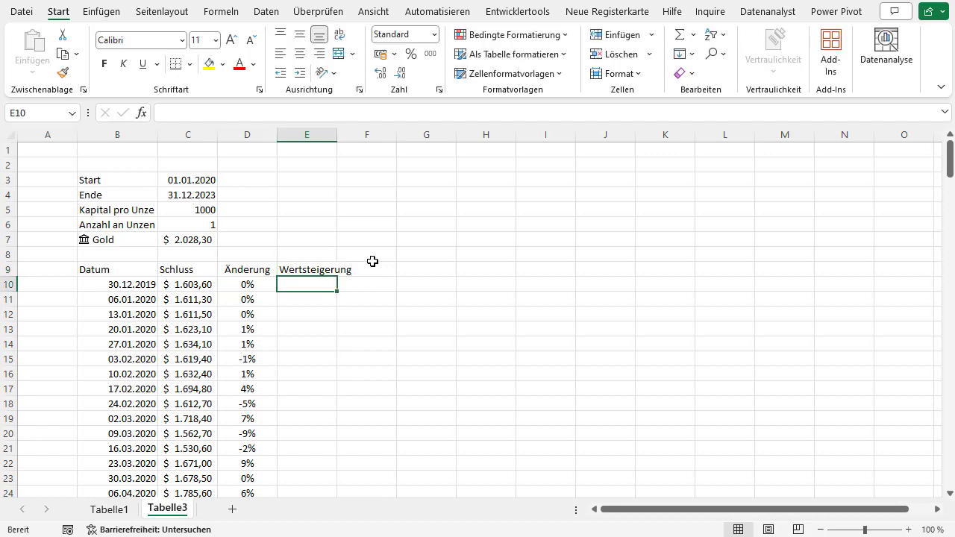
text(0)
key(ctrl+Return)
click(410, 56)
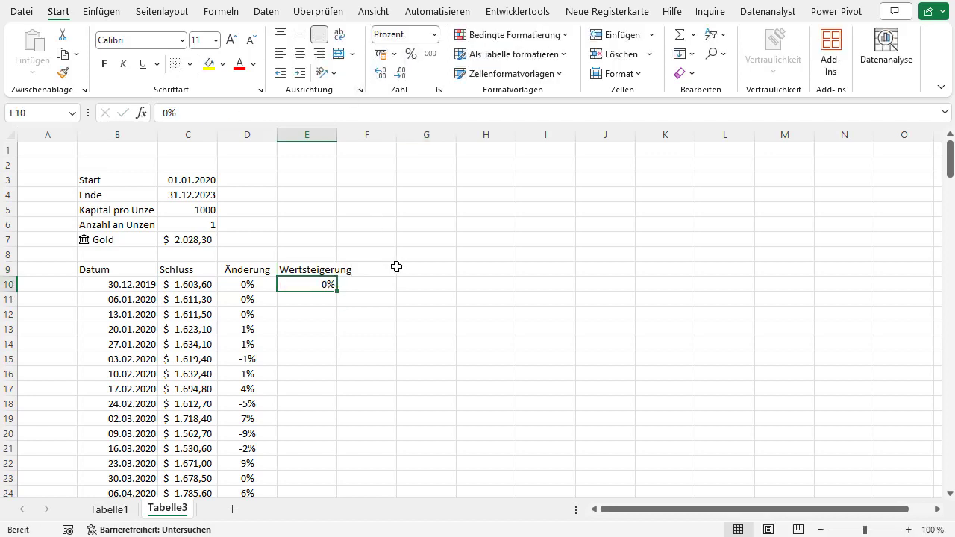
Enter the cumulative growth formula =D11+E10 in E11 and fill it down all dates.
click(321, 298)
text(=)
key(Left)
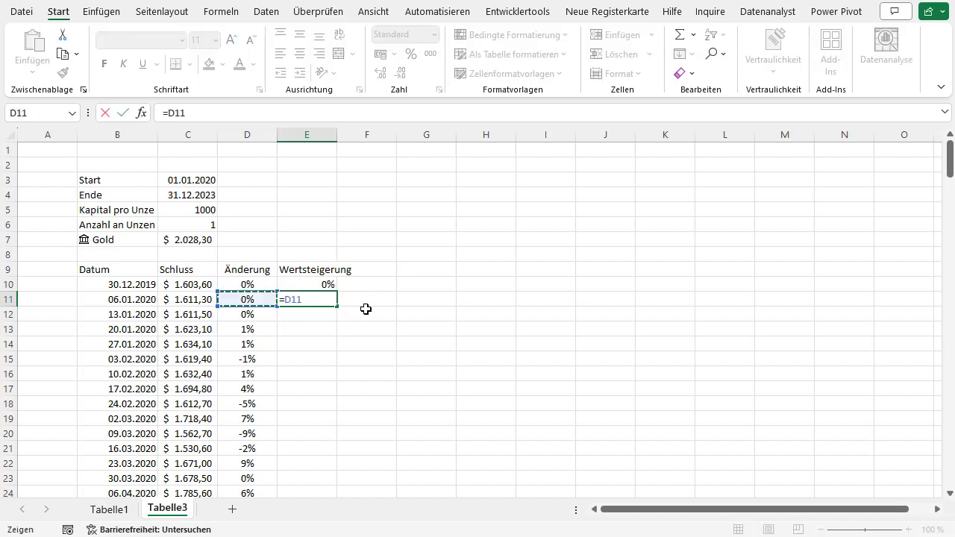
text(+)
key(Up)
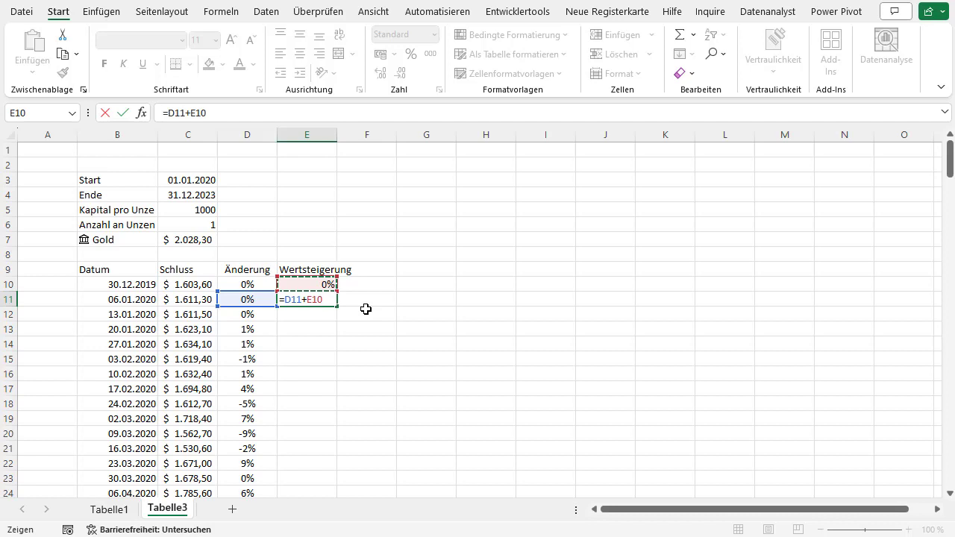
key(Return)
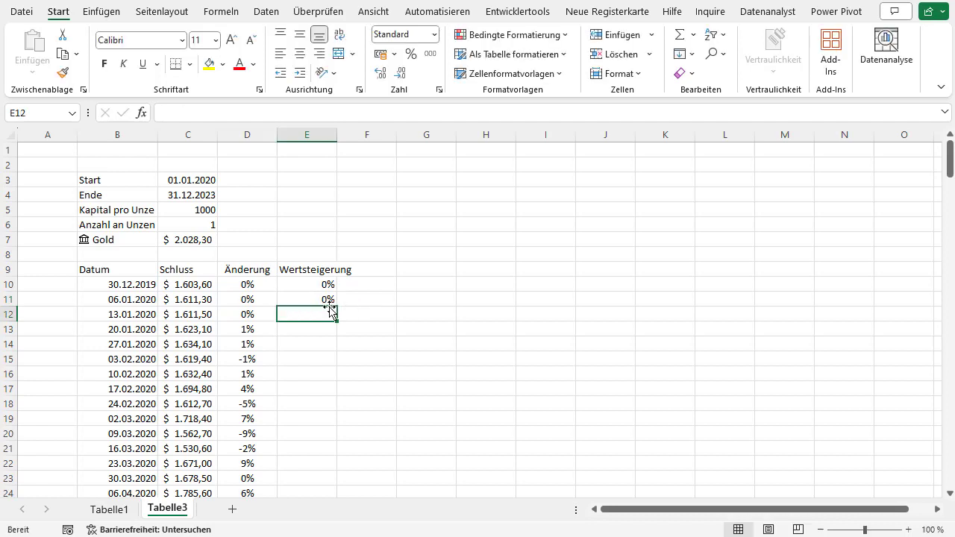
click(332, 301)
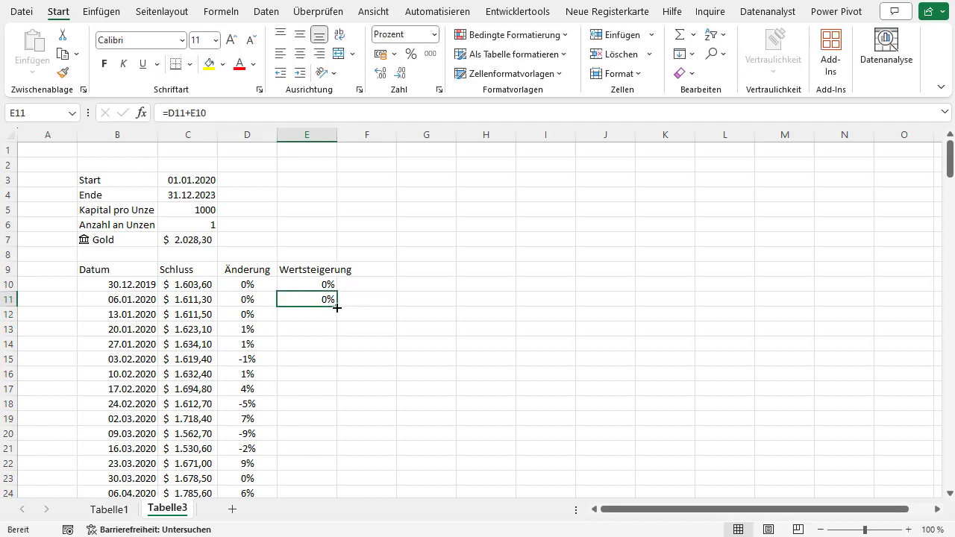
double_click(337, 308)
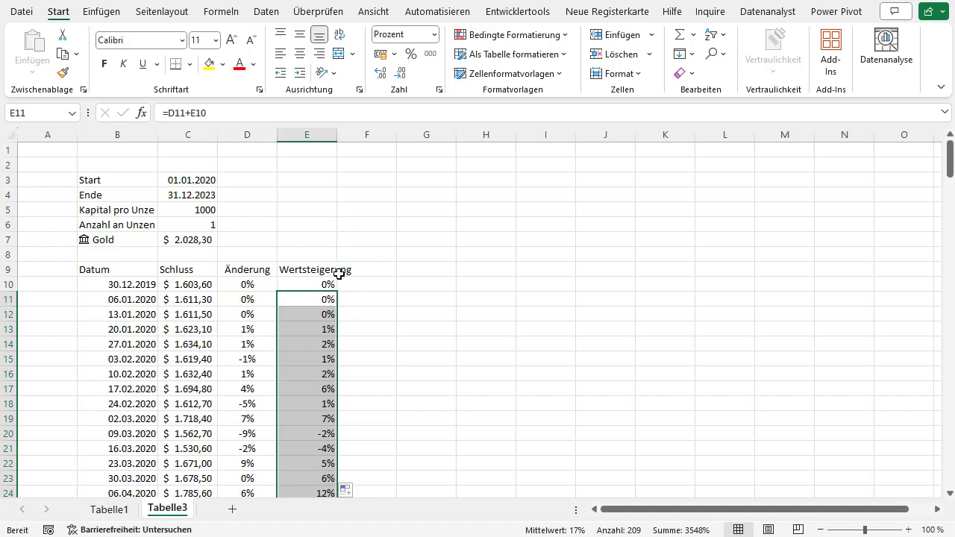
Center column E's contents and autofit its width to the Wertsteigerung header.
click(309, 134)
click(299, 34)
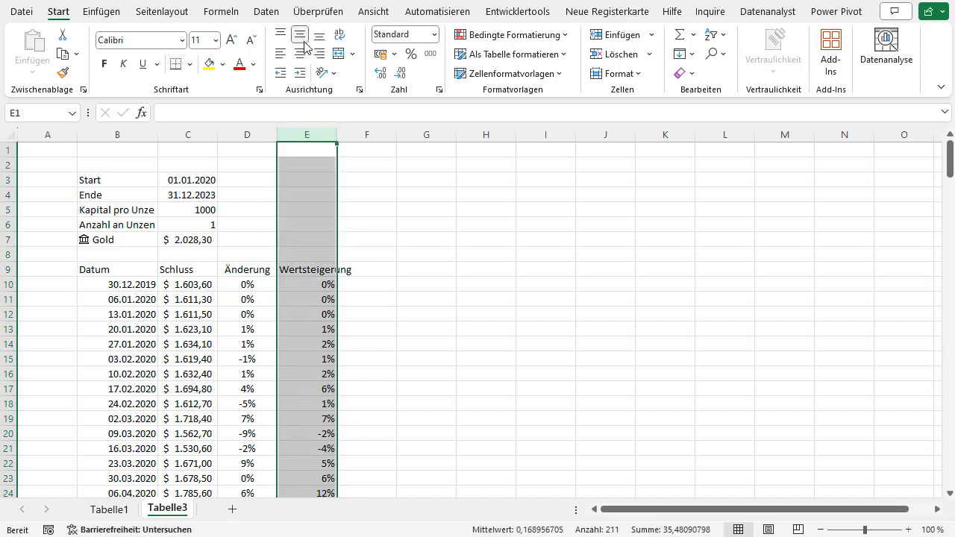
click(299, 53)
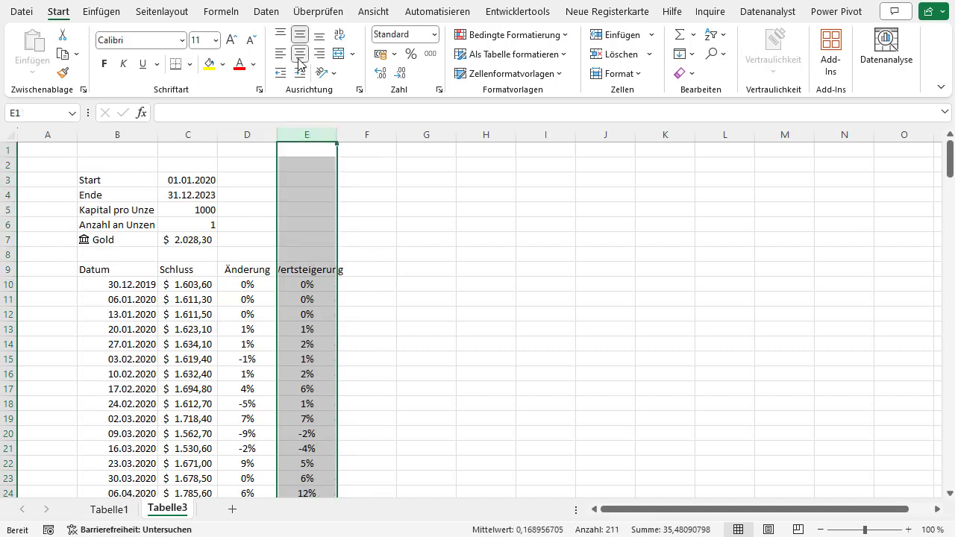
double_click(337, 136)
click(379, 276)
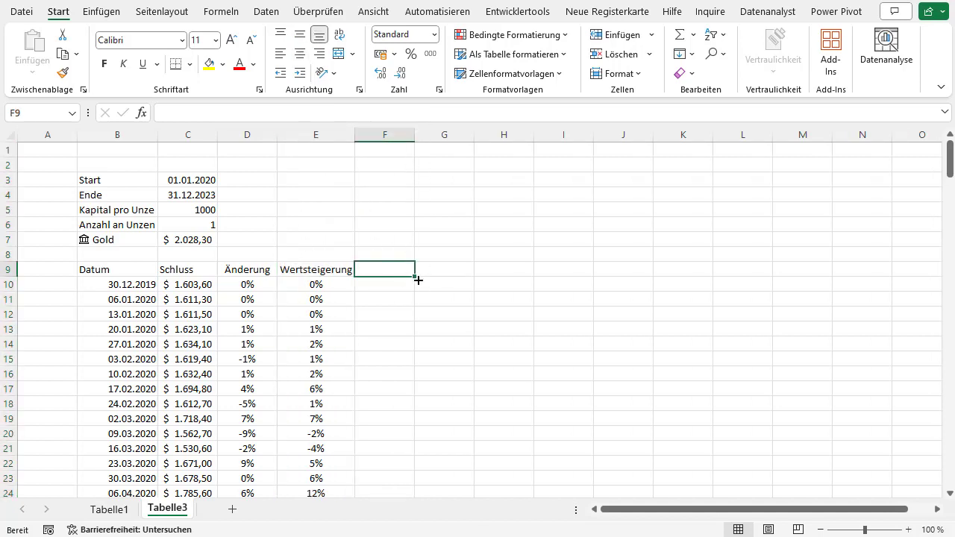
Add the Investition header in F9 and compute the starting investment =C5*C6 (1000) in F10.
text(Invest)
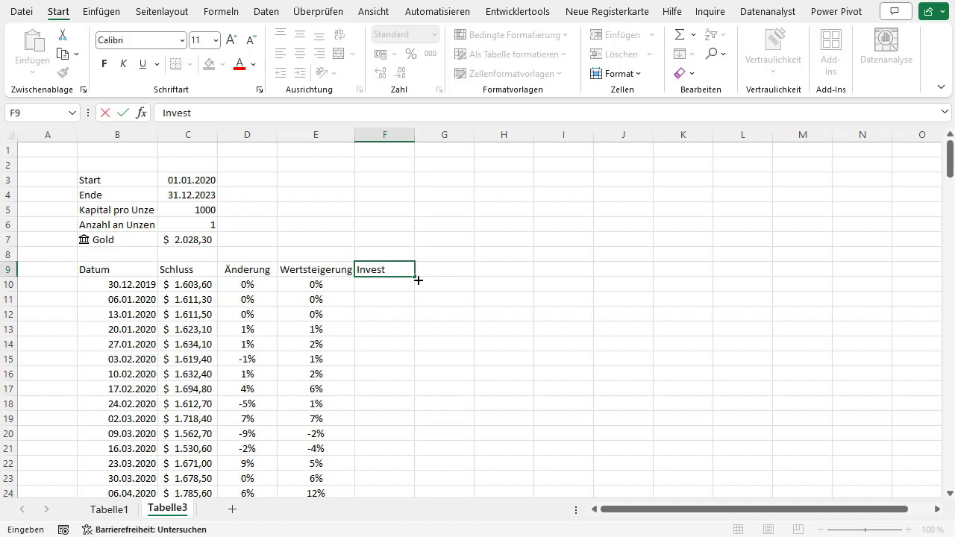
text(ition)
key(Return)
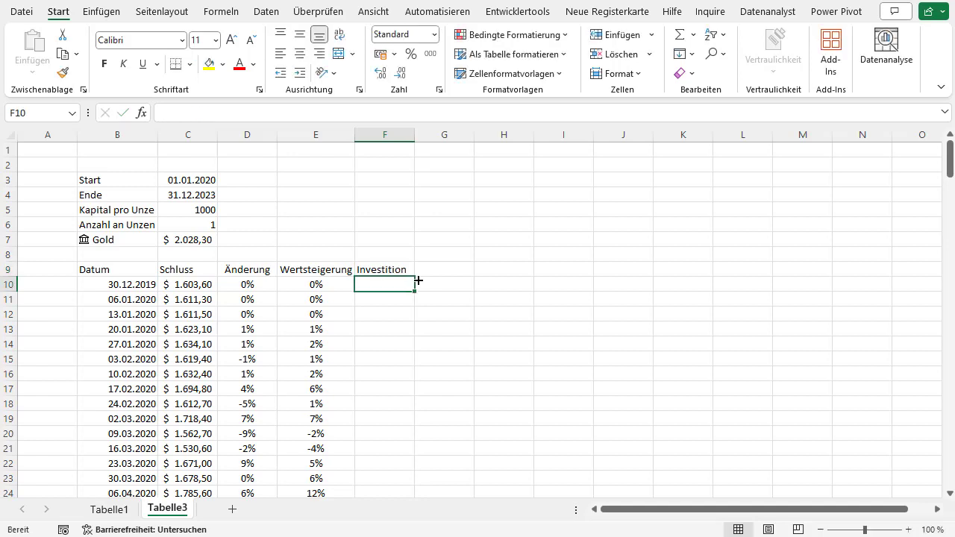
text(=)
key(Left)
key(Up)
key(Up)
key(Up)
key(Up)
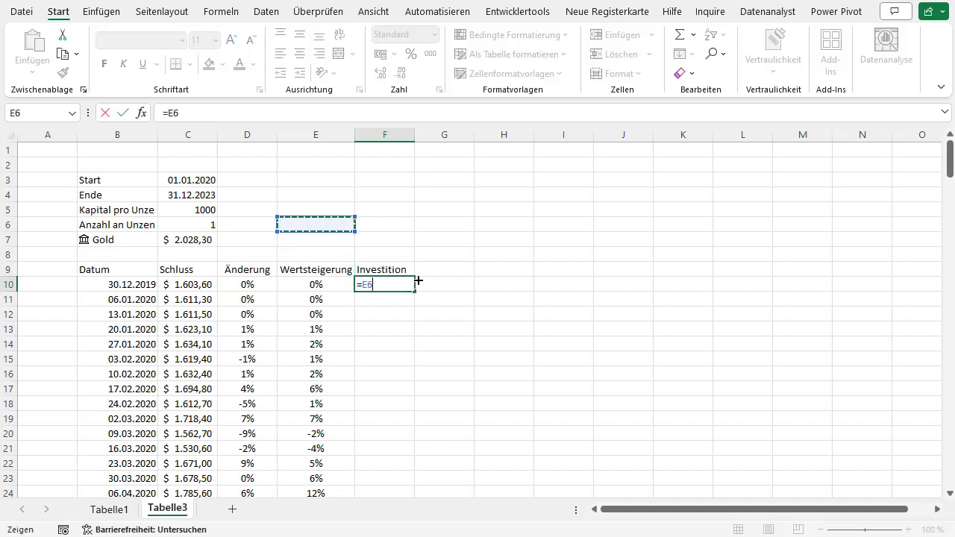
key(Up)
key(Left)
key(Left)
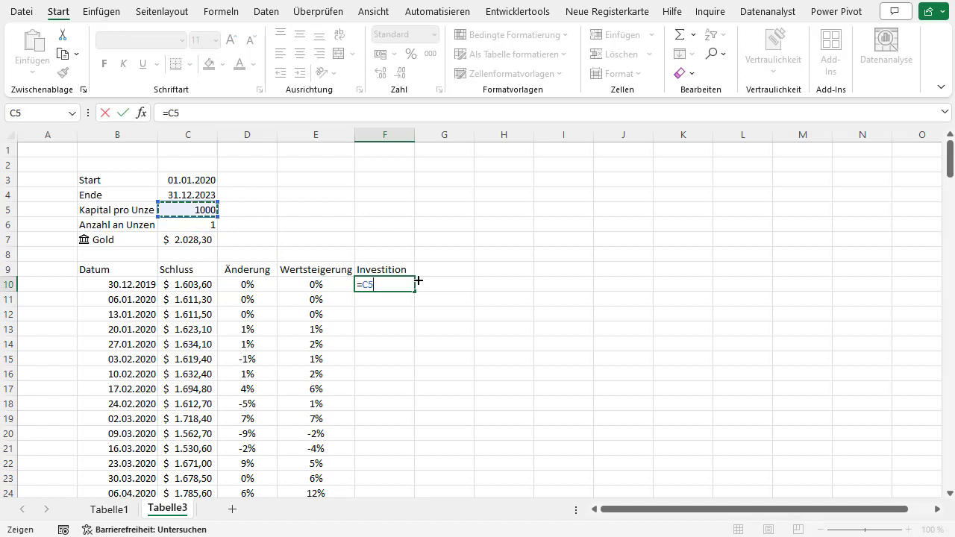
text(*)
key(Left)
key(Up)
key(Up)
key(Up)
key(Up)
key(Left)
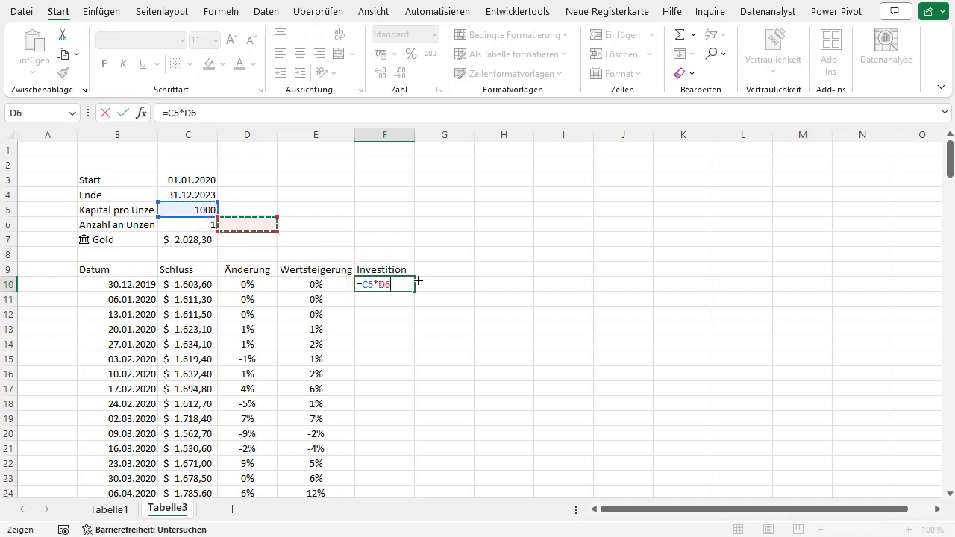
key(Left)
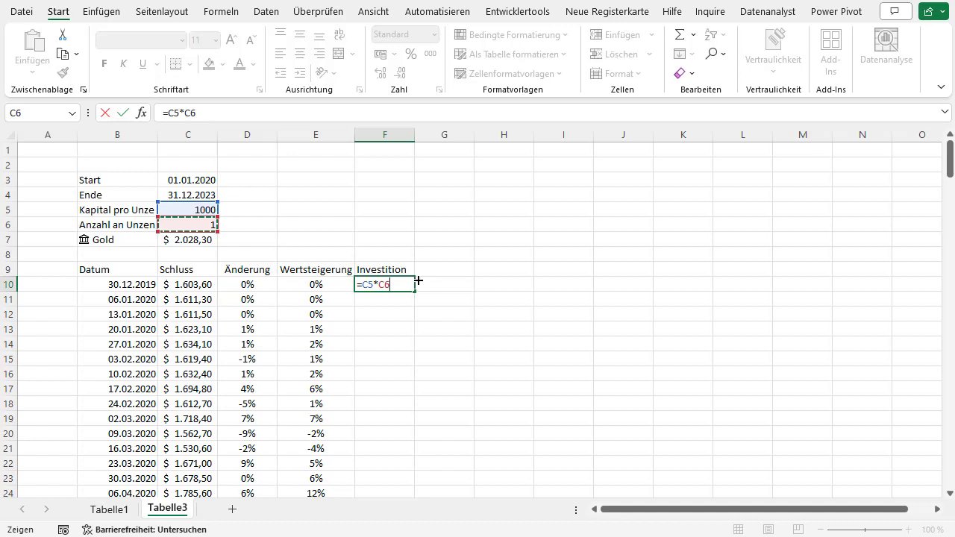
key(Return)
Start the next week's investment formula in F11 as =F10+(F10*D11.
key(Up)
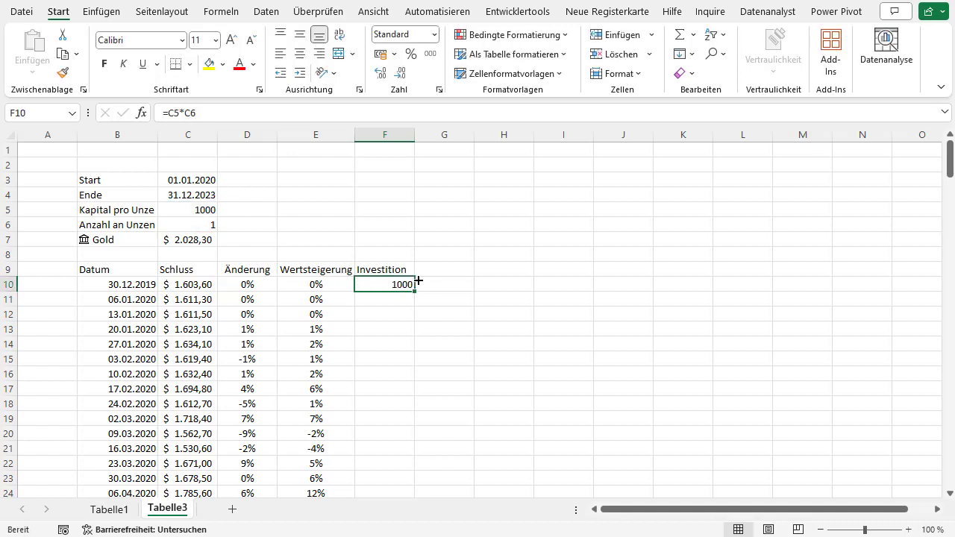
key(Down)
text(=)
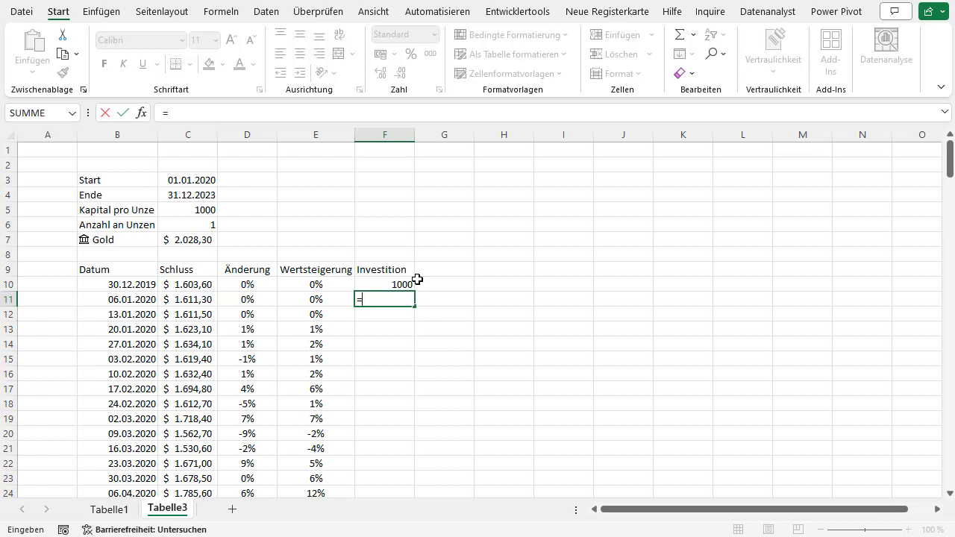
key(Up)
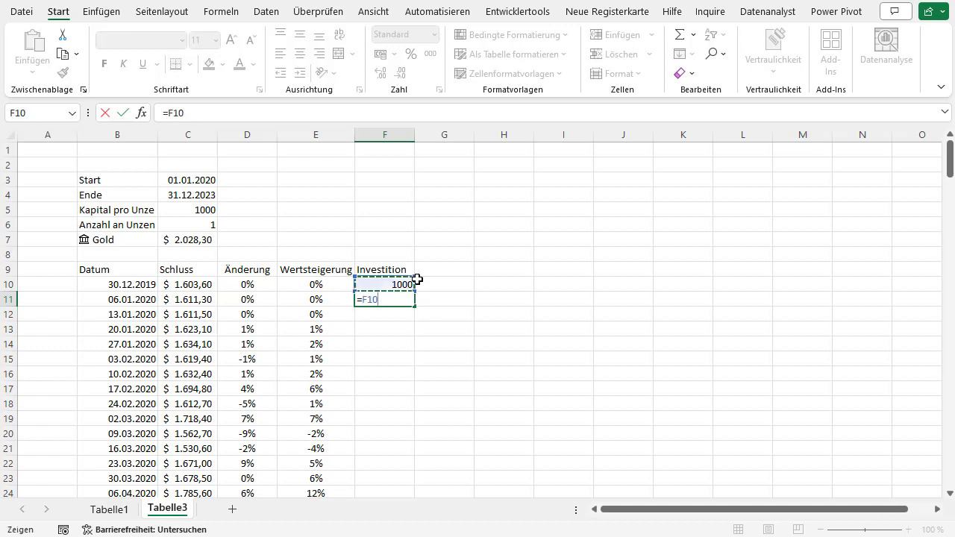
text(+()
key(Up)
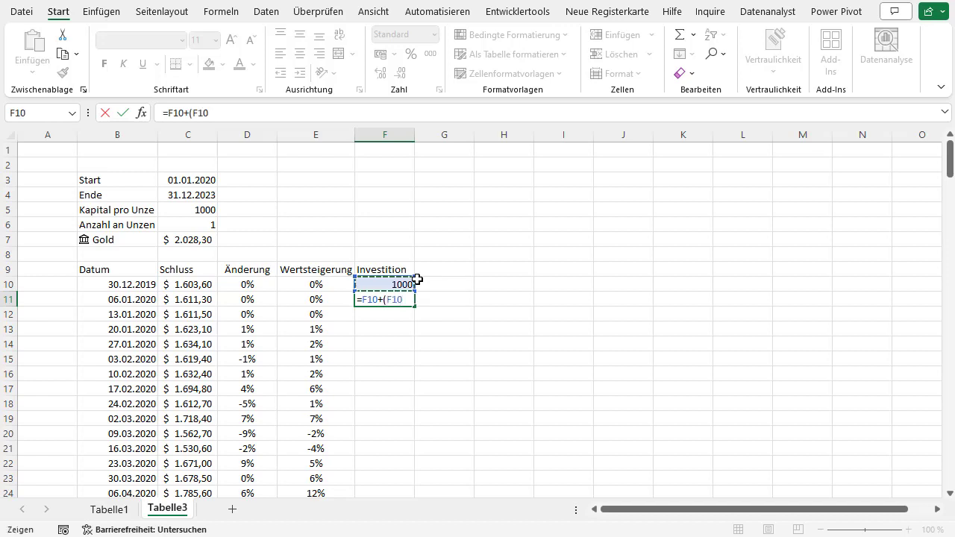
text(*)
click(261, 299)
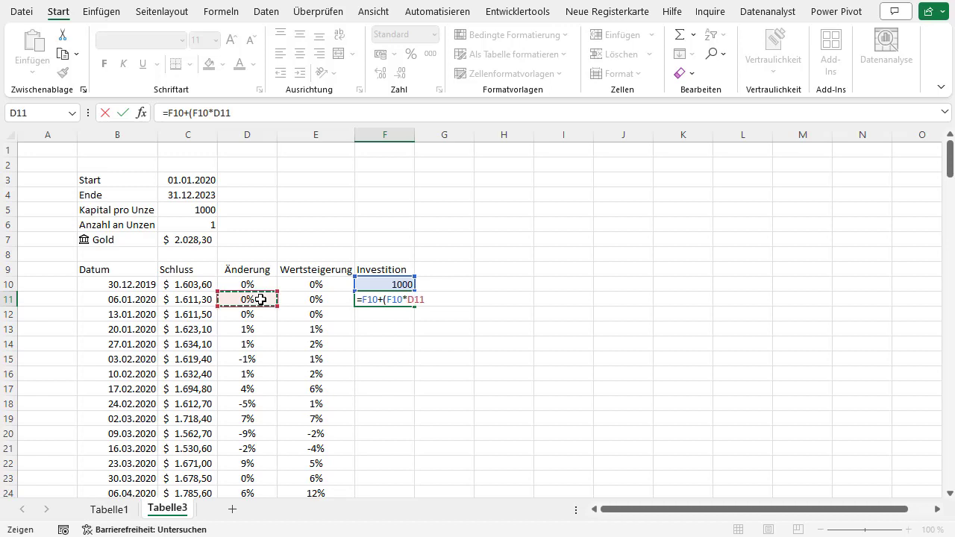
Close the F11 formula to get the second week's investment of 1004,8017.
text())
key(Return)
key(Up)
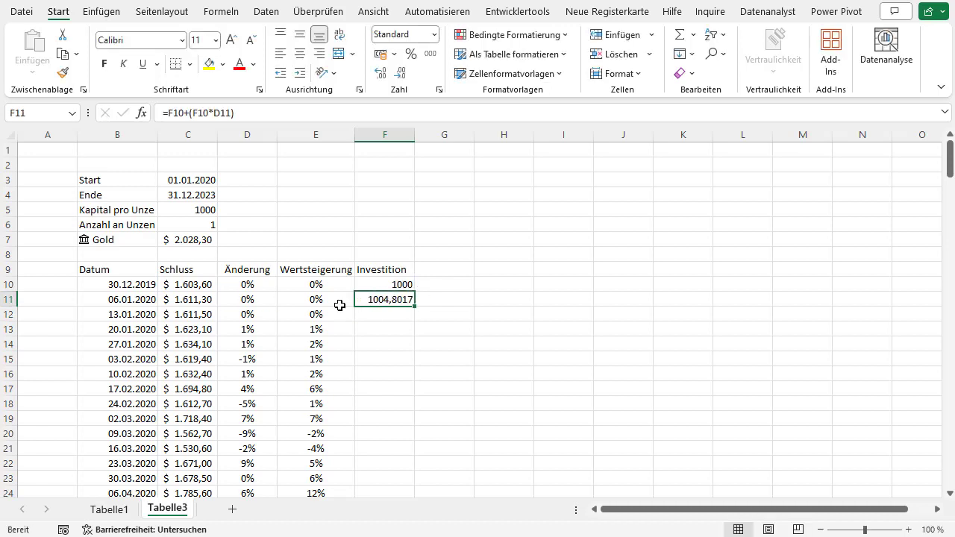
Show the weekly changes in D11:D12 with three decimals (0,480% and 0,012%).
click(252, 133)
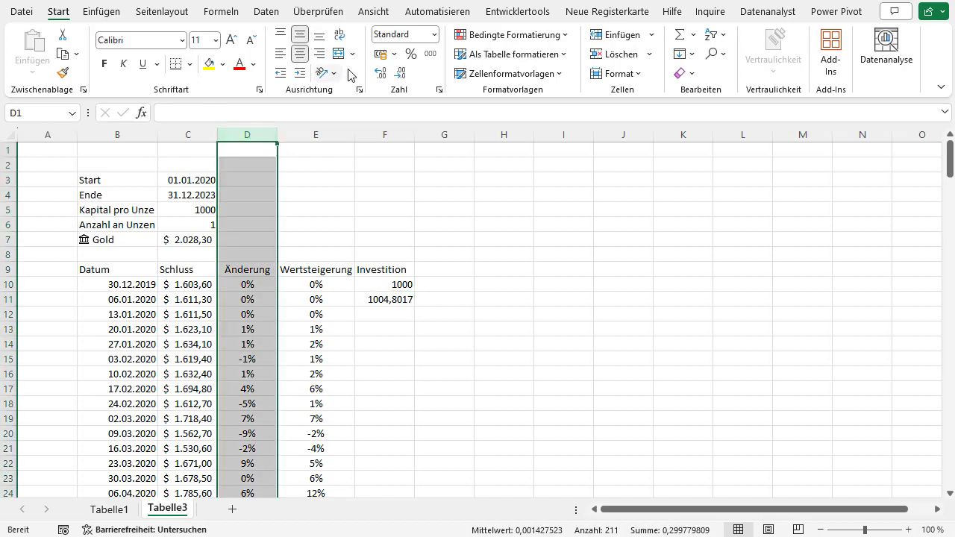
click(401, 74)
click(259, 312)
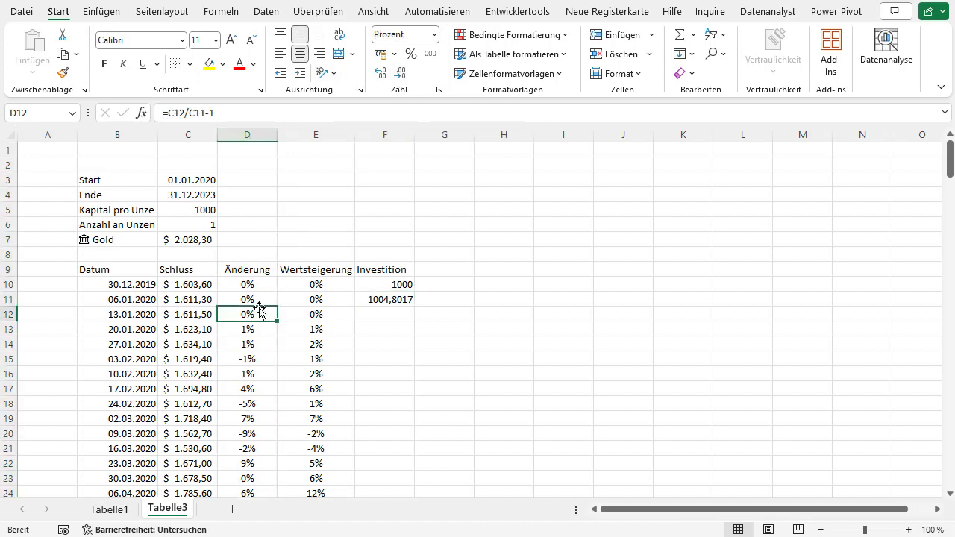
drag(258, 303, 261, 315)
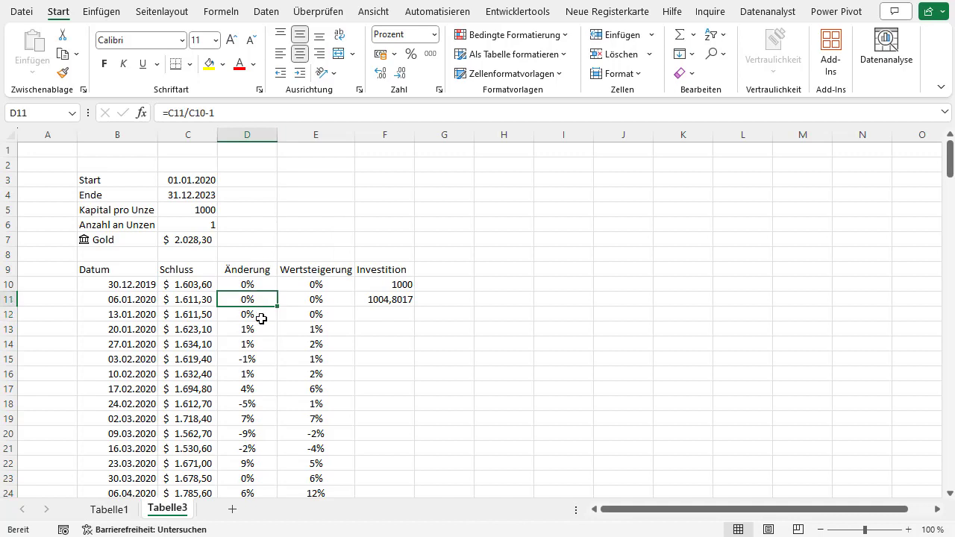
click(382, 73)
click(382, 74)
click(382, 73)
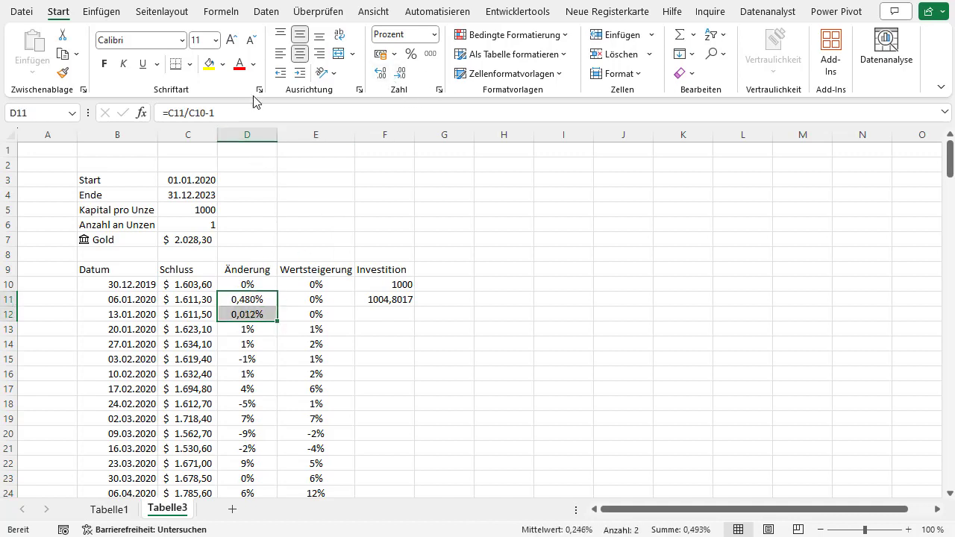
click(247, 133)
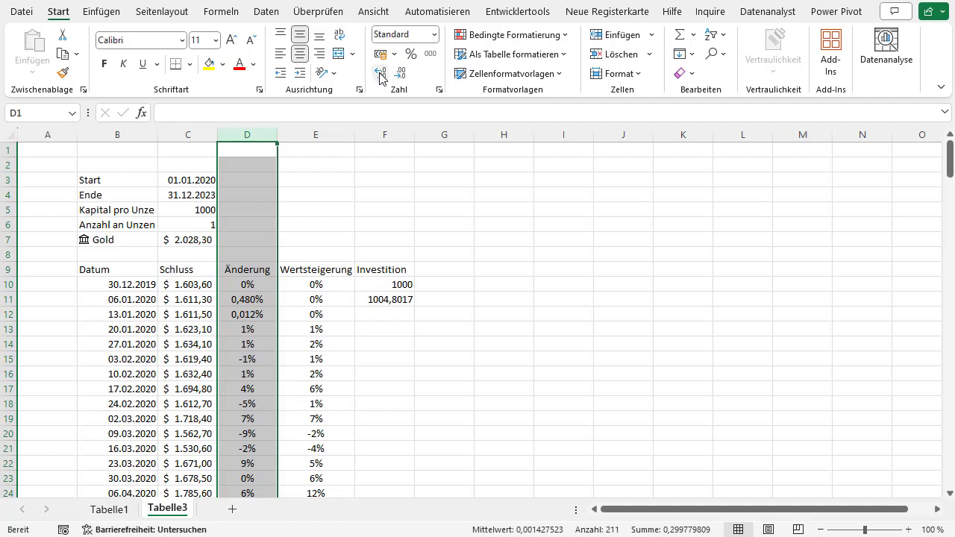
click(258, 311)
key(Up)
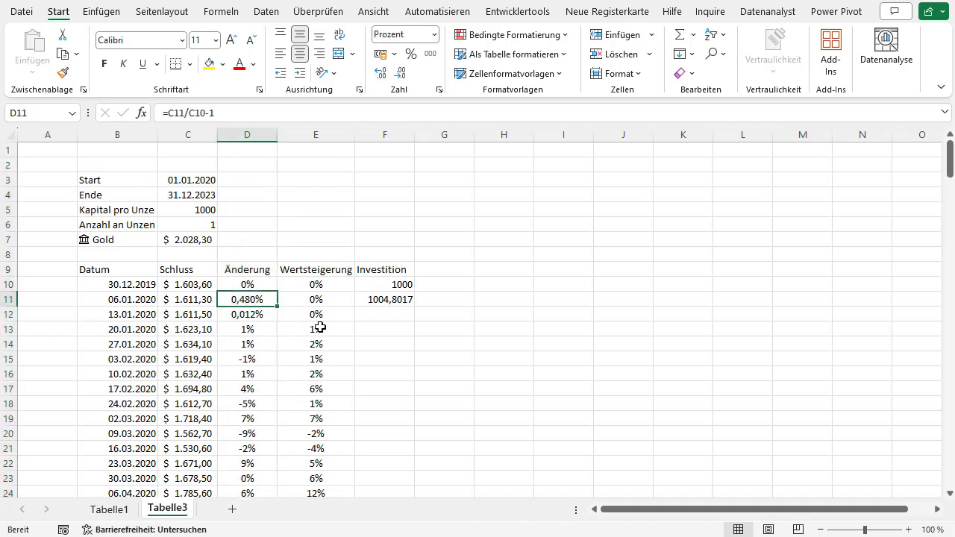
key(Right)
key(Right)
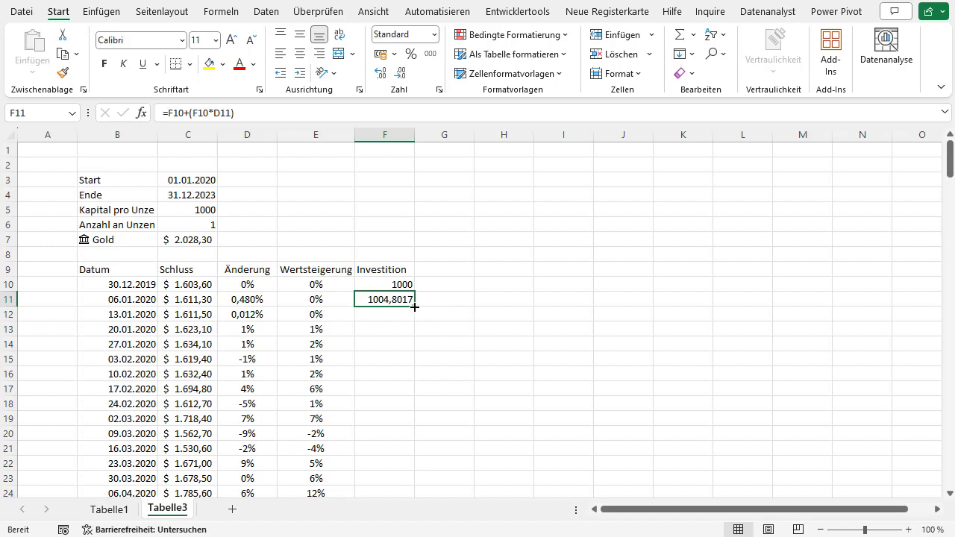
Fill the Investition formula down to row 219 and center column F.
double_click(414, 307)
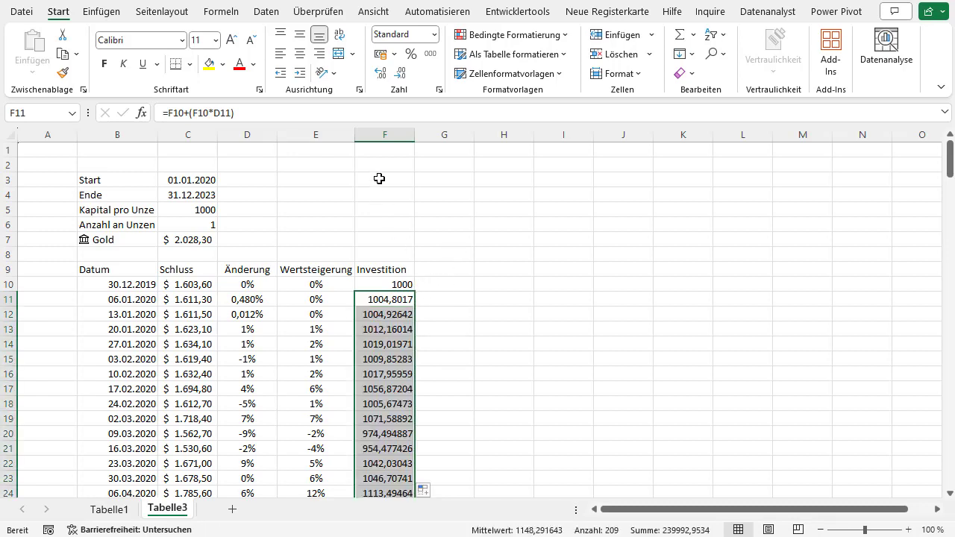
click(385, 135)
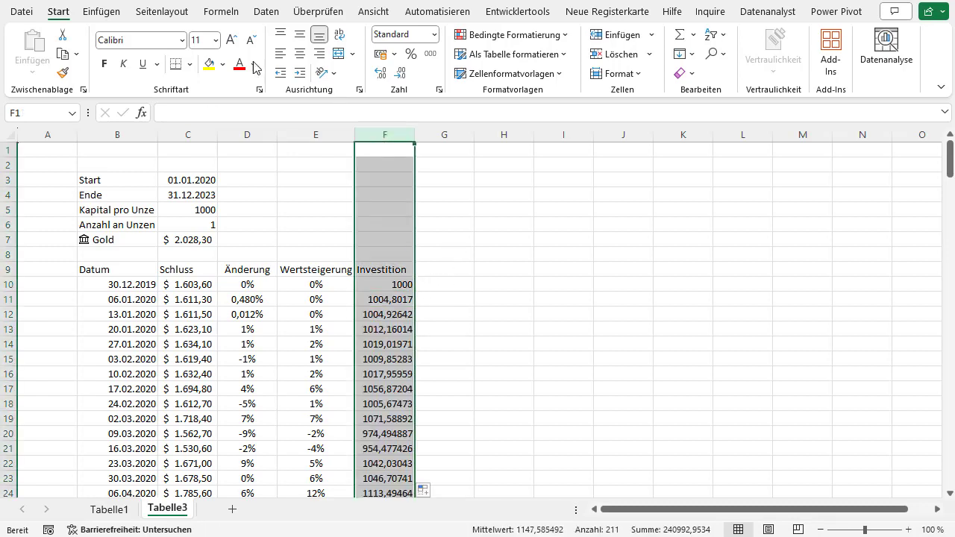
click(299, 54)
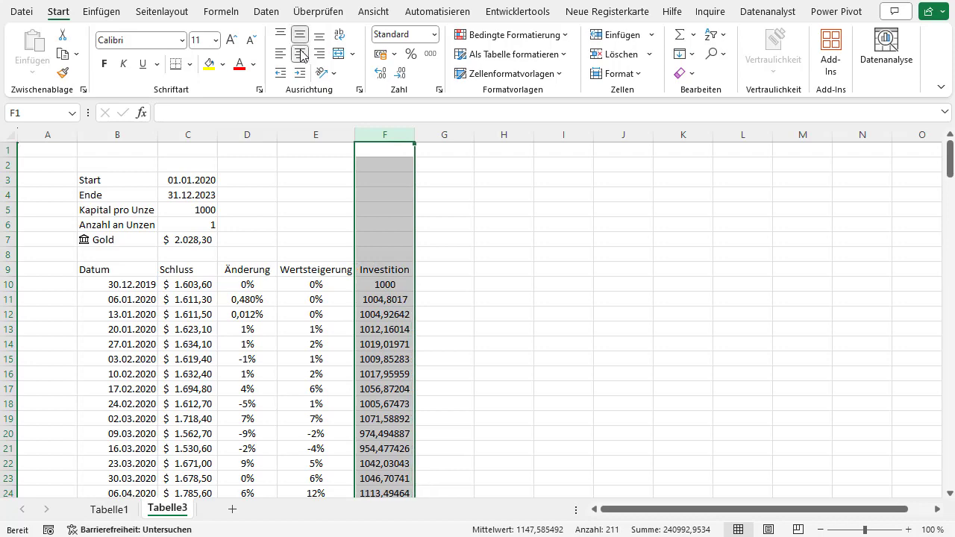
click(402, 366)
scroll(400, 298, down, 4)
scroll(405, 245, up, 4)
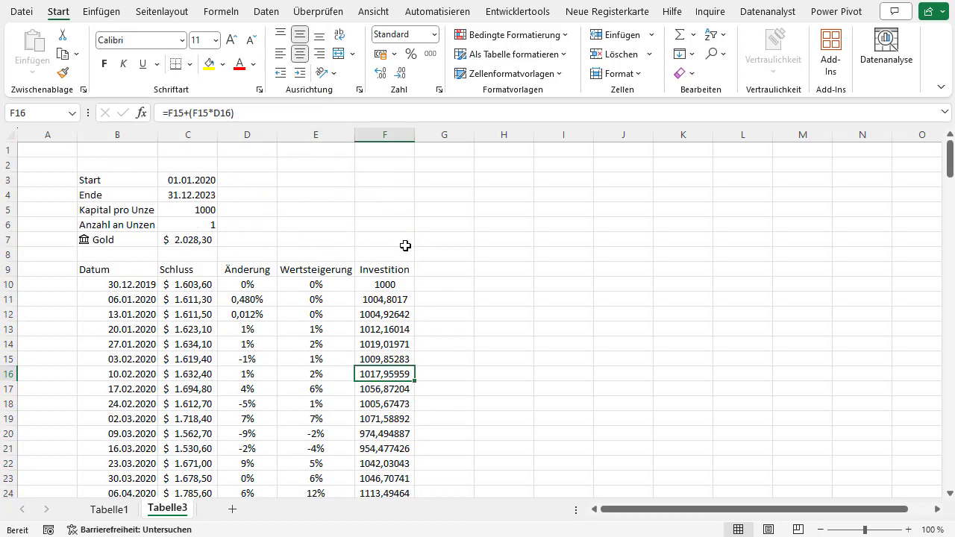
click(386, 135)
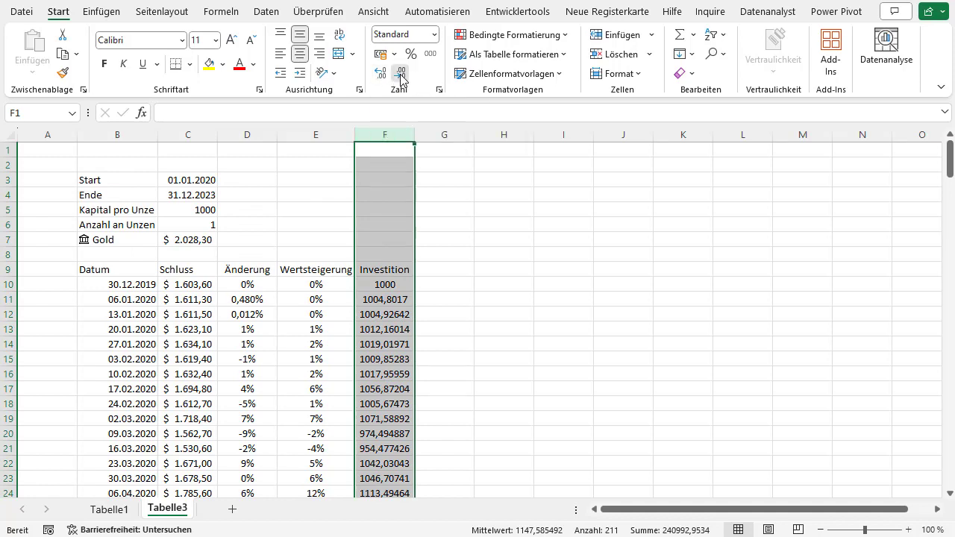
click(468, 288)
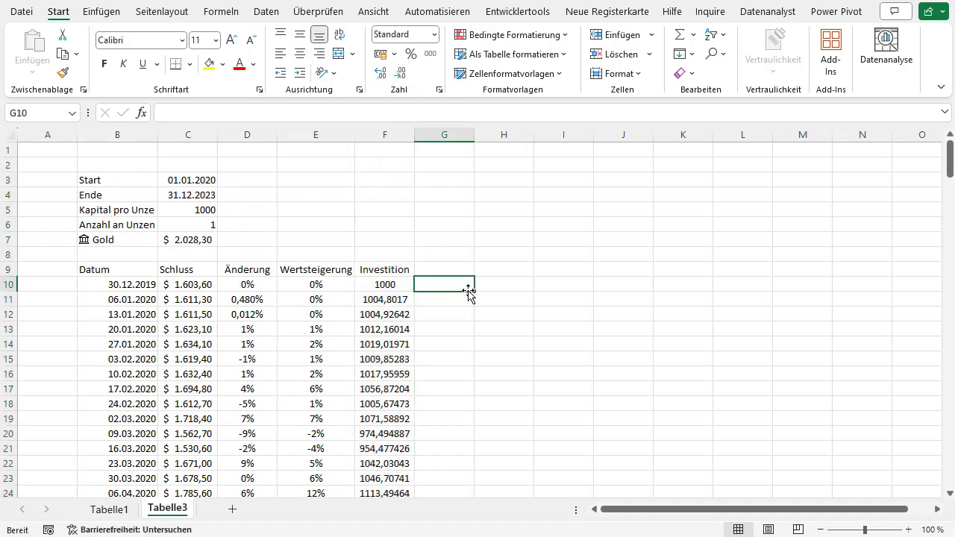
scroll(510, 274, down, 3)
scroll(537, 277, up, 3)
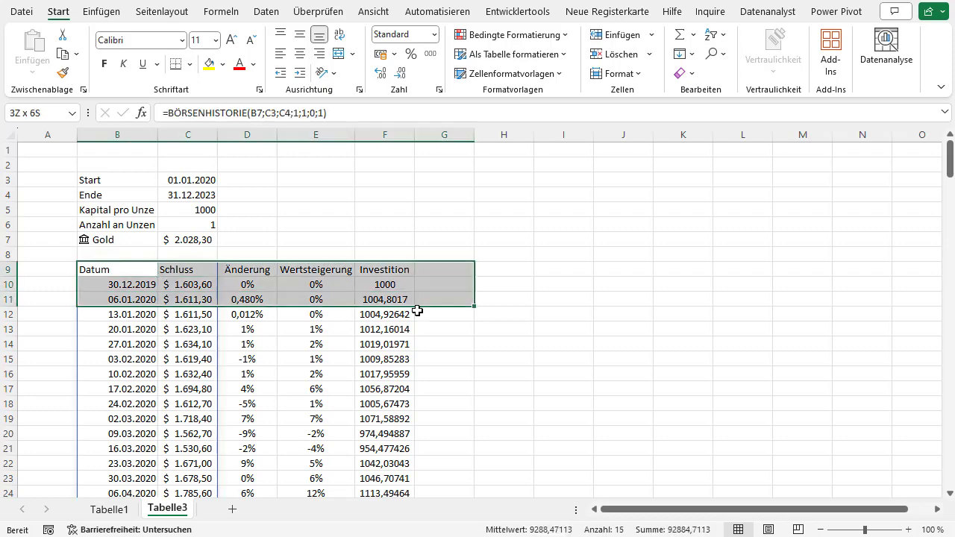
Select the whole tracker table B9:F219 as the chart's source data.
drag(125, 271, 412, 311)
key(ctrl+shift+Down)
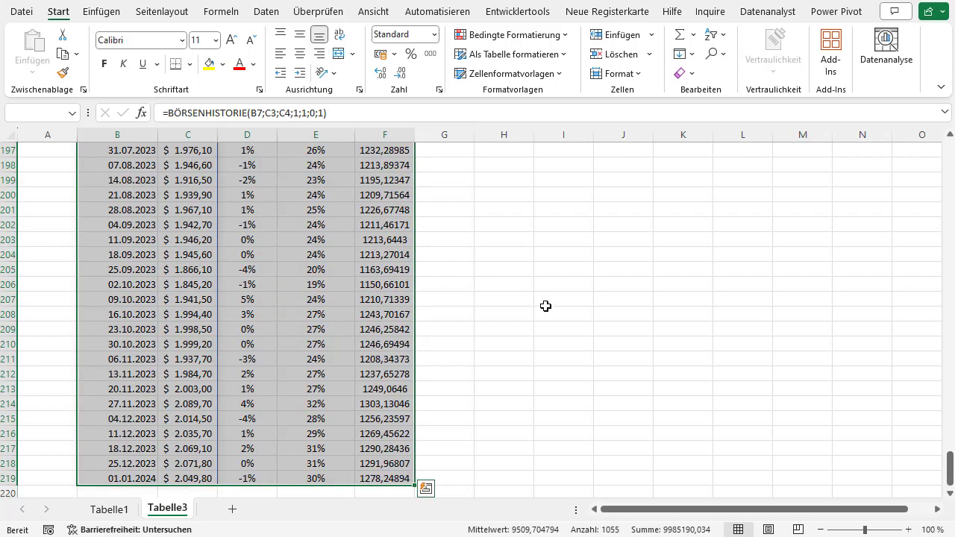
scroll(550, 301, up, 5)
scroll(549, 301, up, 3)
drag(949, 418, 950, 153)
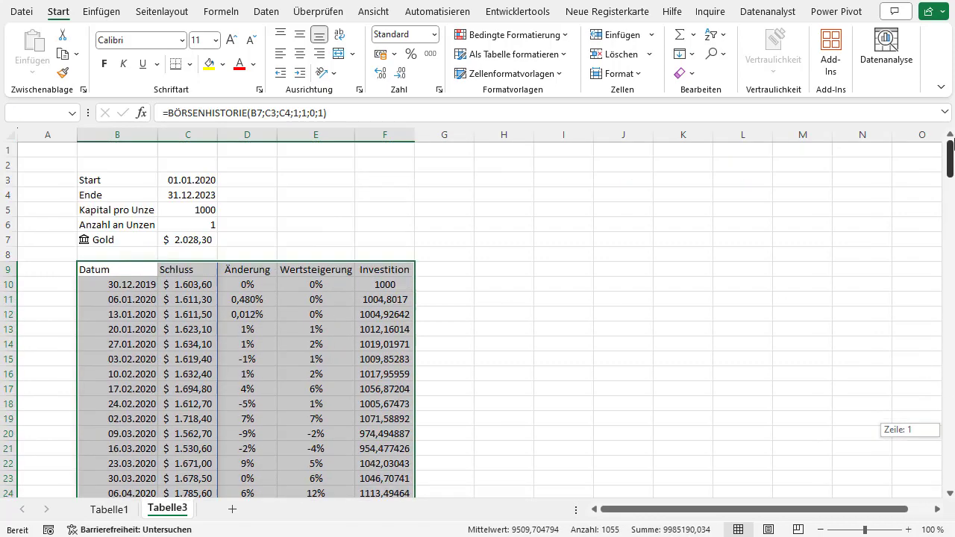
click(101, 12)
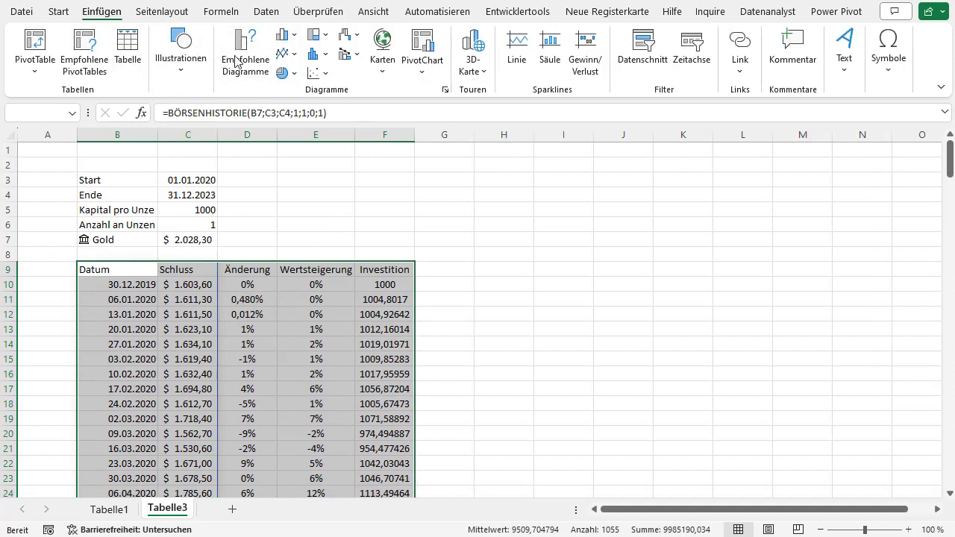
Insert a 2D line chart of the table data and enlarge it.
click(293, 57)
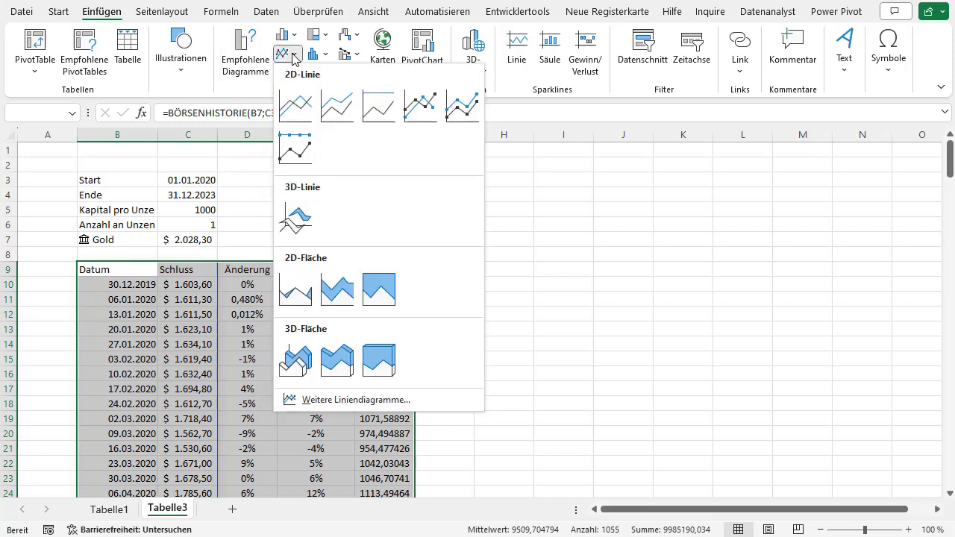
click(296, 104)
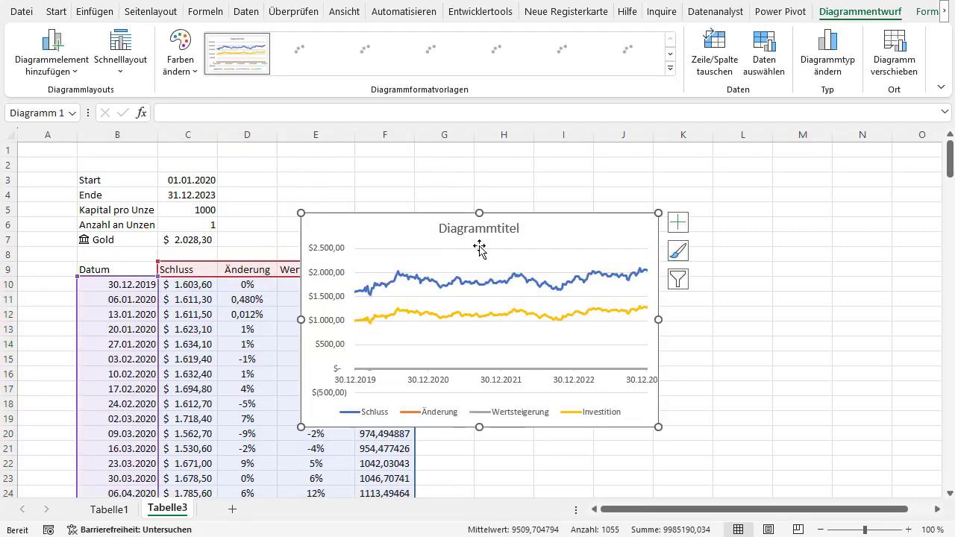
drag(480, 168, 480, 158)
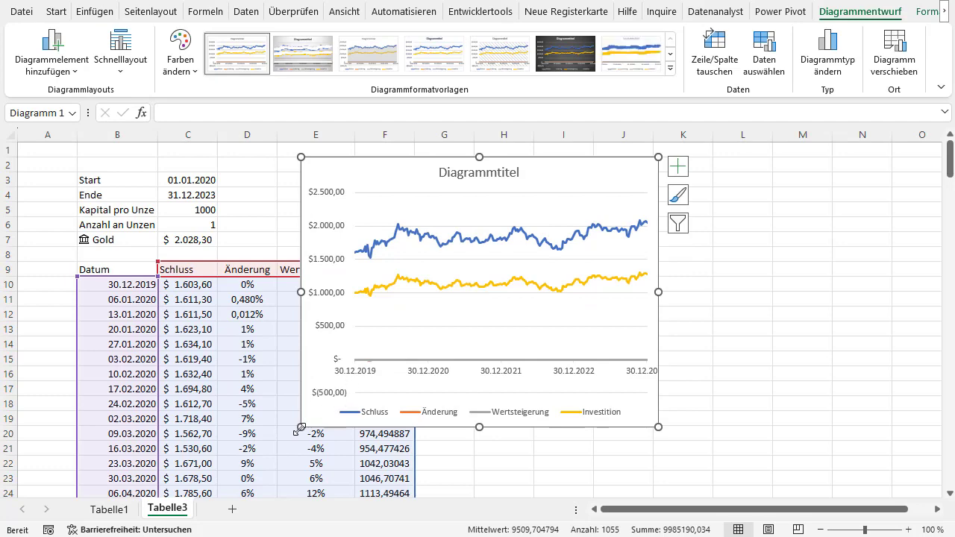
drag(301, 427, 170, 469)
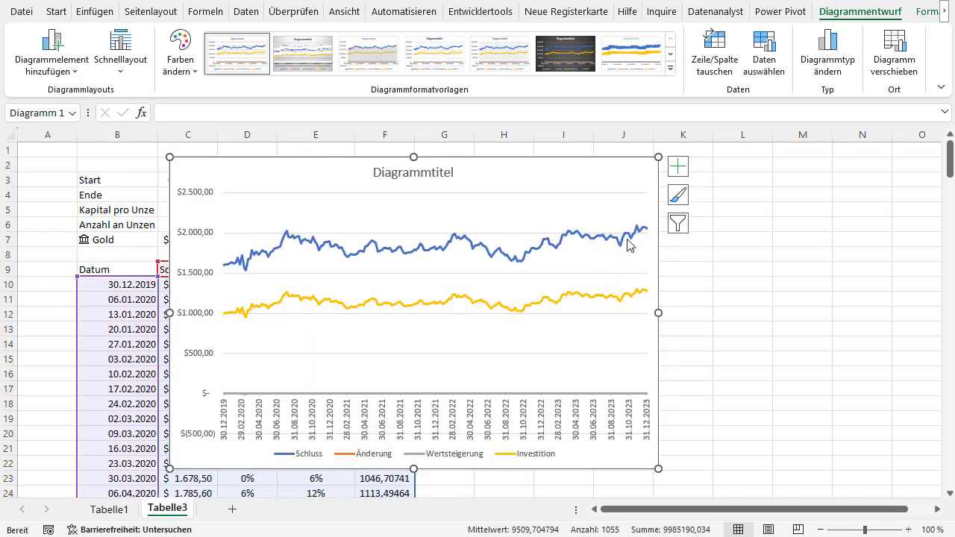
Filter out the Schluss and Änderung series and shift the chart slightly lower.
click(681, 226)
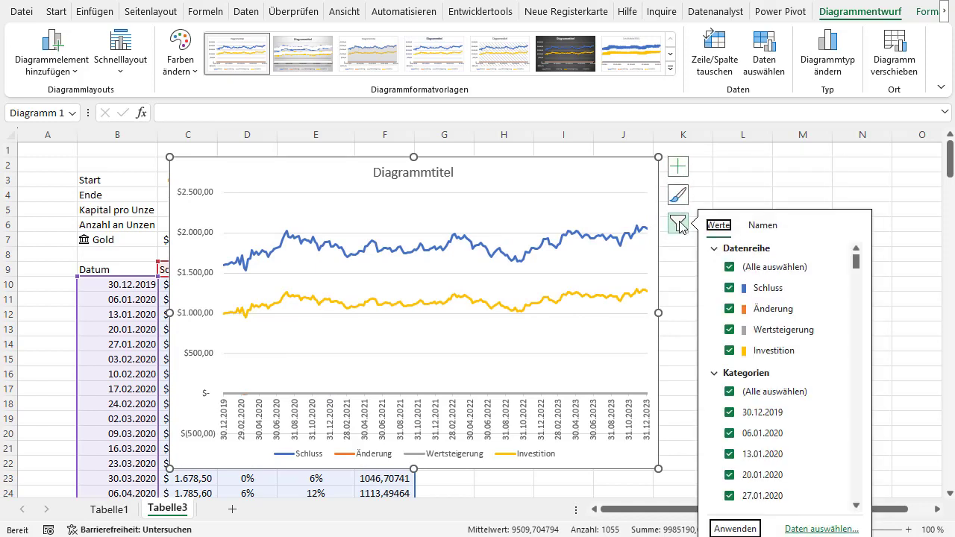
click(731, 309)
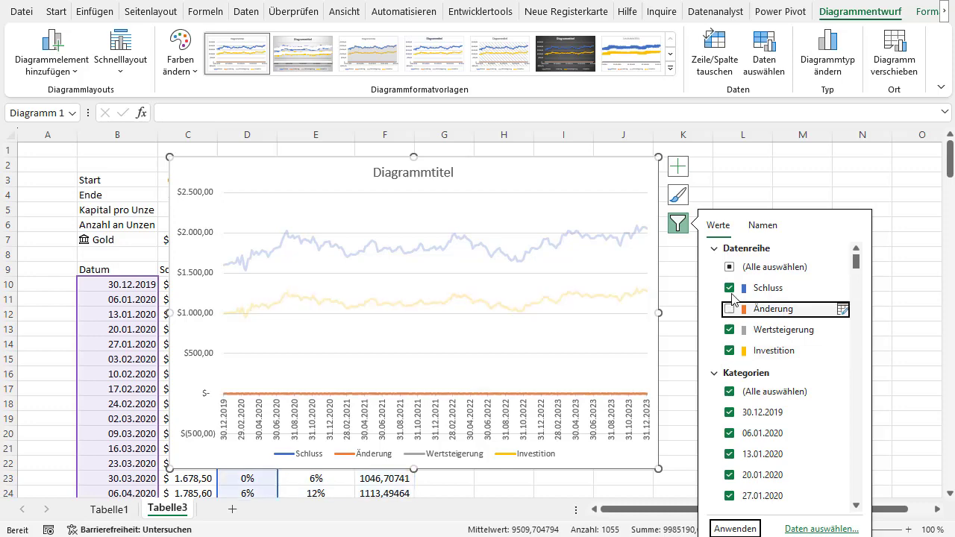
click(730, 288)
click(737, 528)
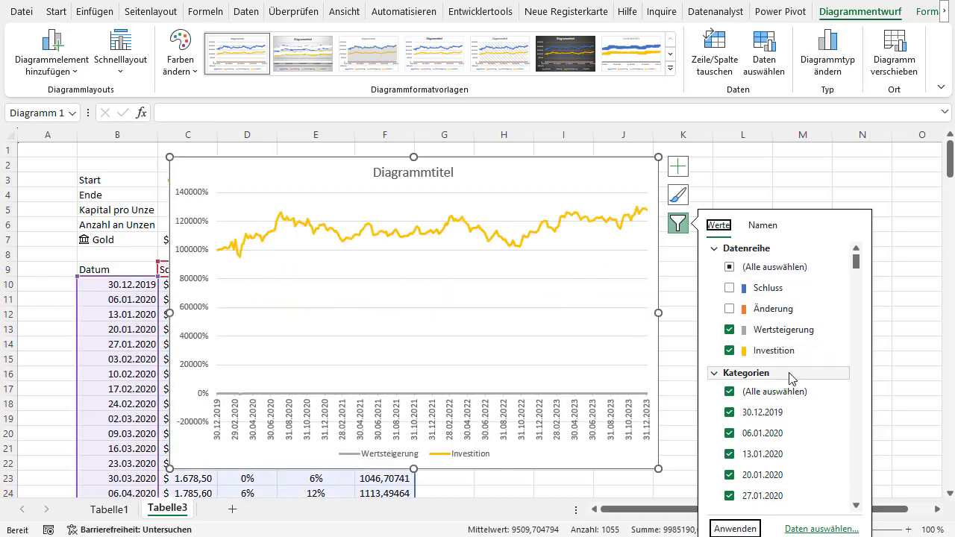
click(540, 167)
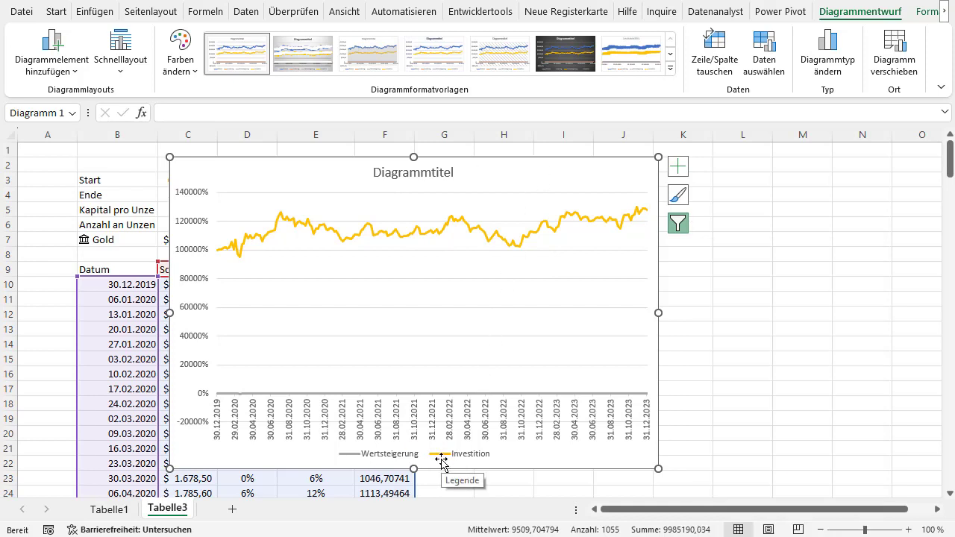
mouse_move(348, 159)
mouse_down()
mouse_move(550, 175)
mouse_move(333, 174)
mouse_up()
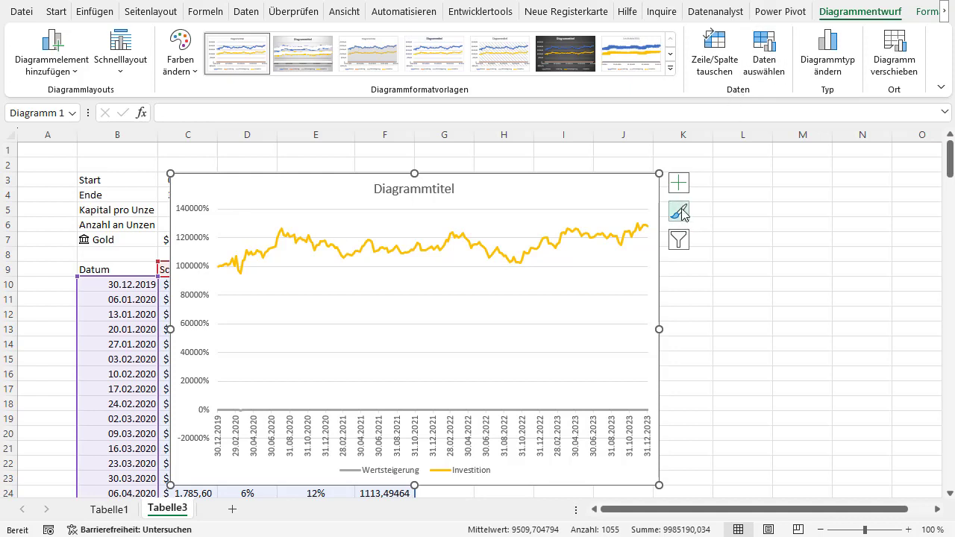
Put the Wertsteigerung series on a secondary axis (-10% to 35%) via the Format pane.
double_click(578, 189)
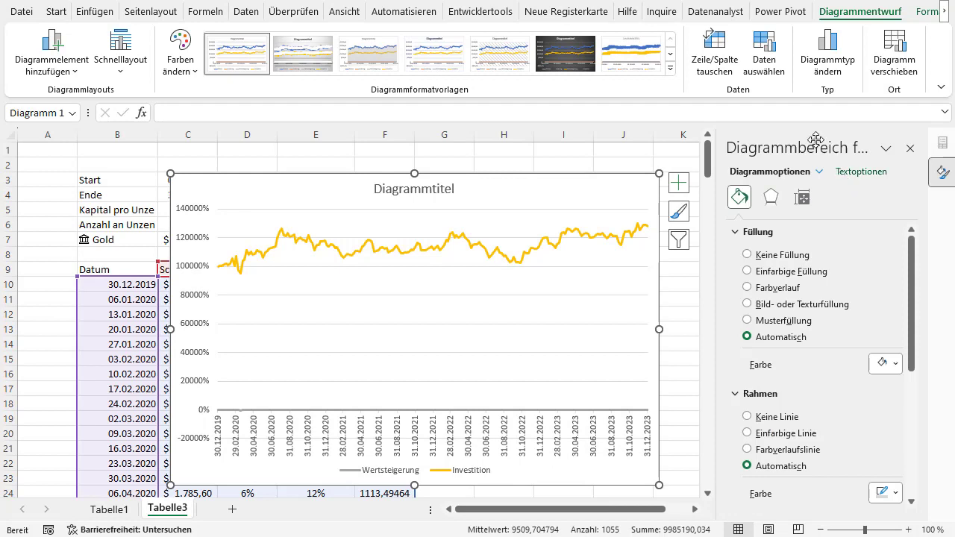
click(822, 173)
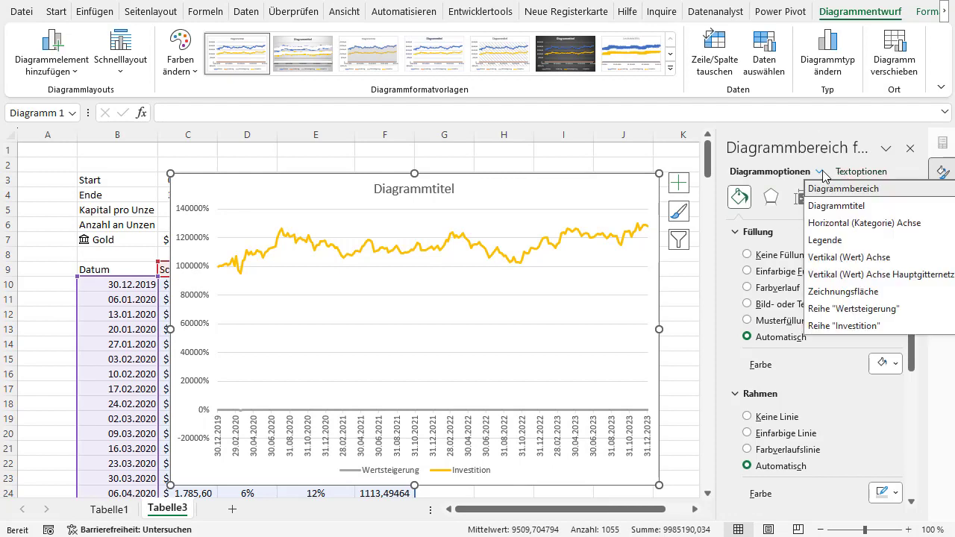
click(867, 326)
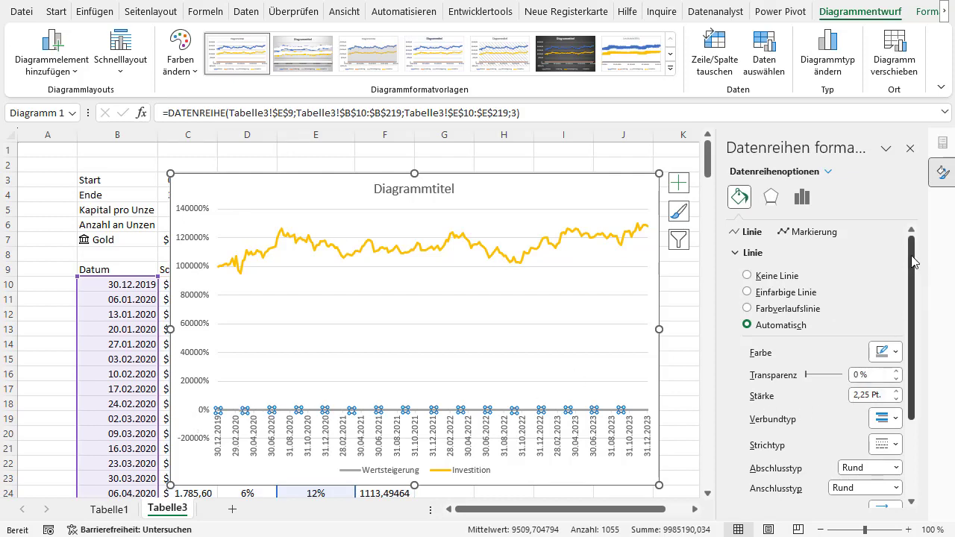
click(802, 198)
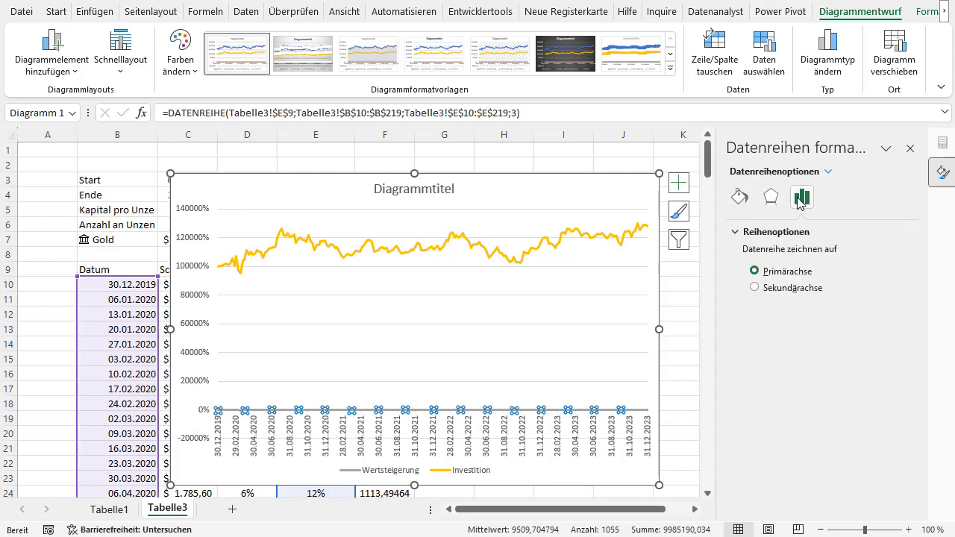
click(803, 291)
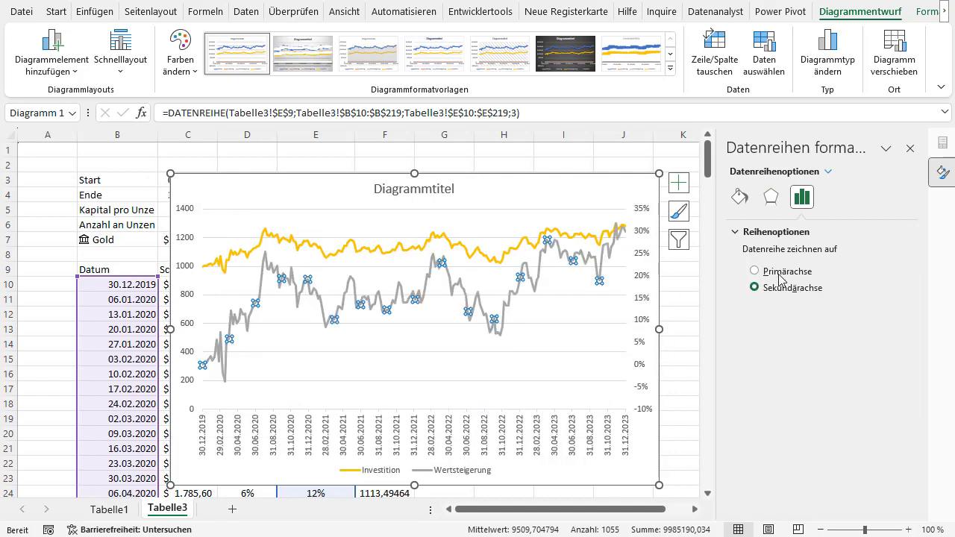
click(781, 272)
click(788, 289)
click(910, 152)
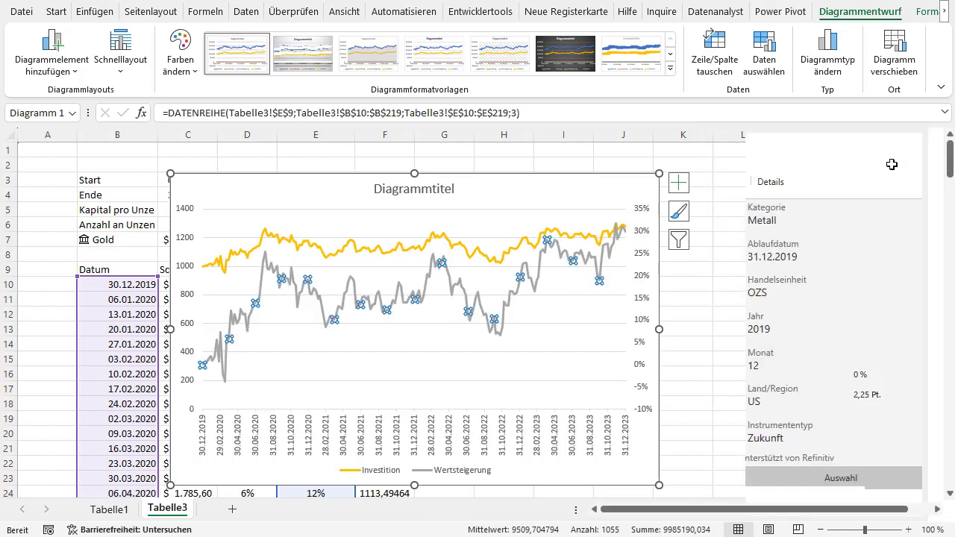
click(718, 303)
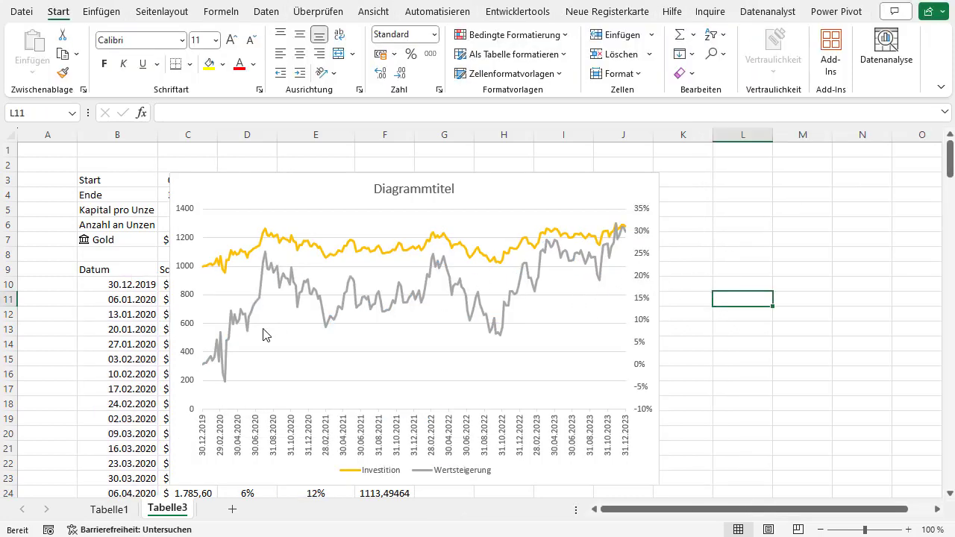
Move the chart to sit to the right of the data table.
click(205, 365)
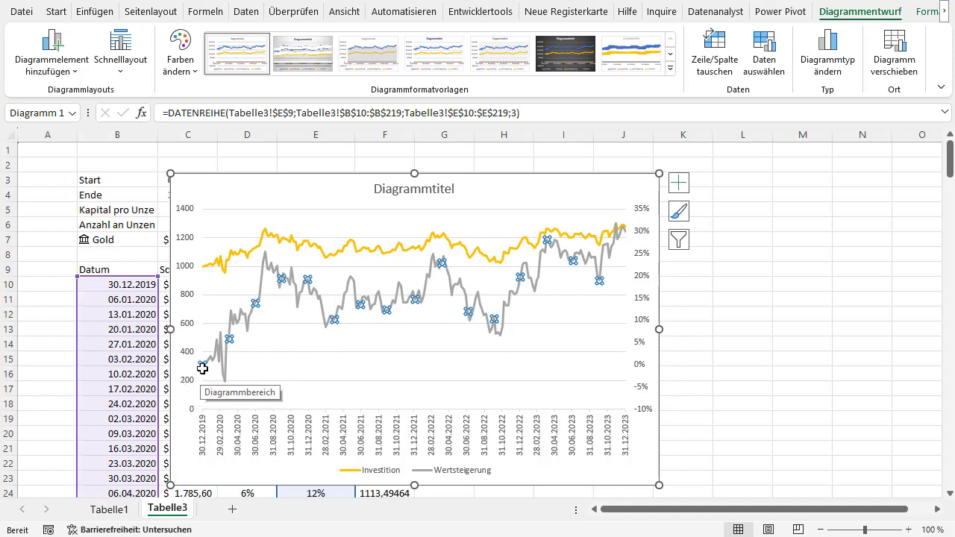
mouse_move(302, 183)
mouse_down()
mouse_move(286, 240)
mouse_move(397, 255)
mouse_up()
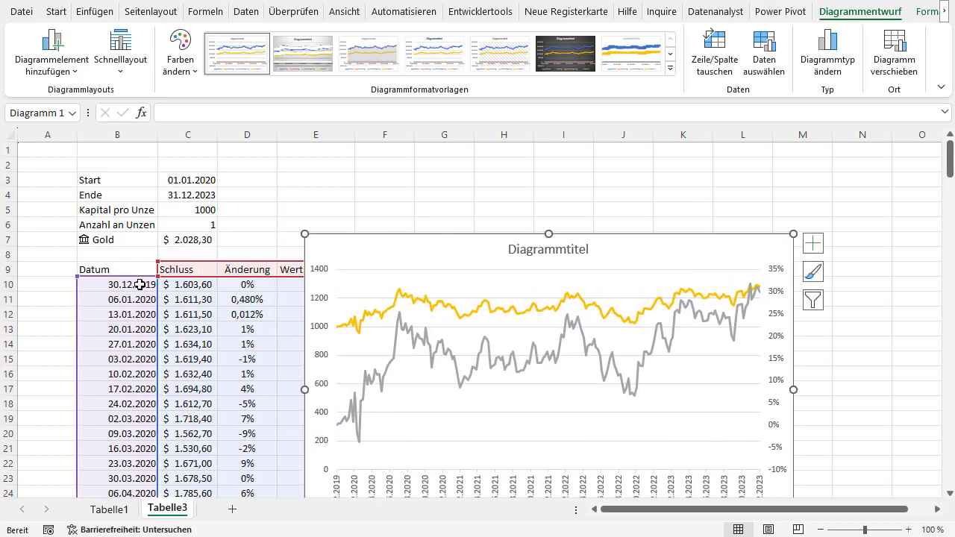
drag(272, 272, 296, 276)
drag(396, 237, 245, 196)
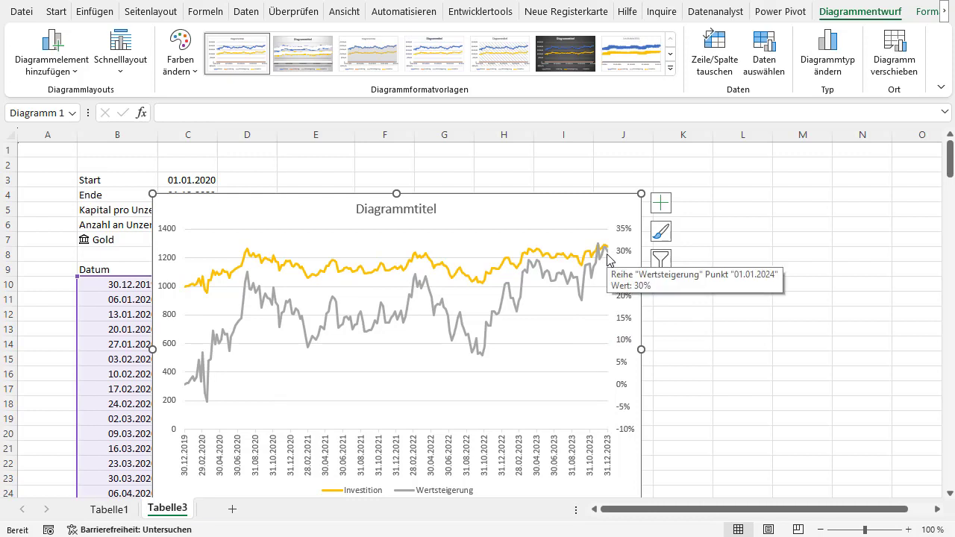
mouse_move(607, 251)
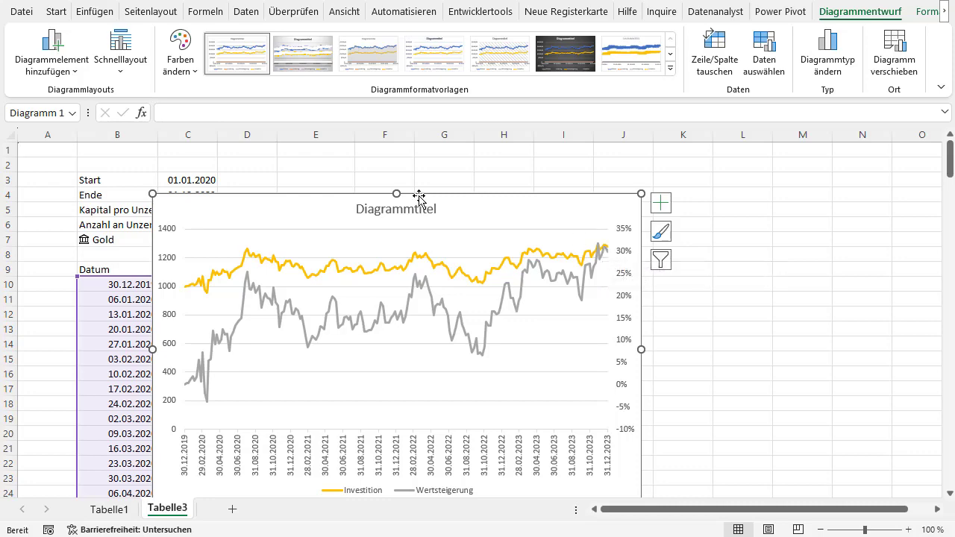
drag(418, 196, 651, 187)
Check the table's last row, then widen the chart leftward to span columns E to N.
click(293, 309)
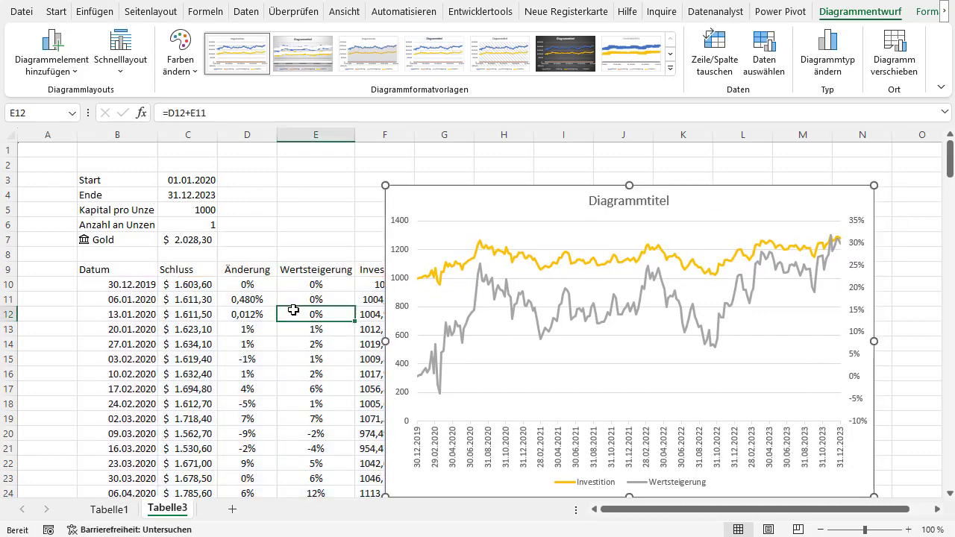
click(360, 297)
key(ctrl+Down)
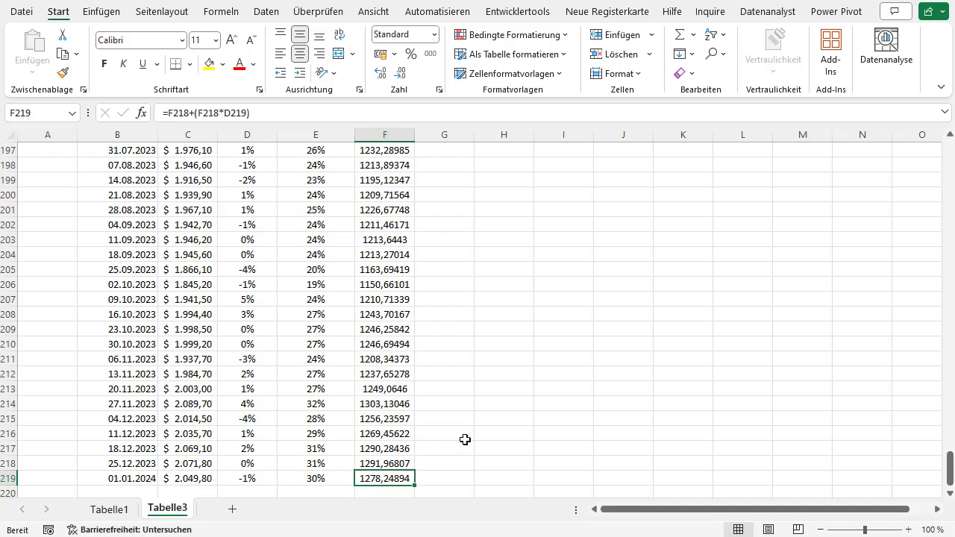
key(ctrl+Up)
scroll(500, 374, up, 3)
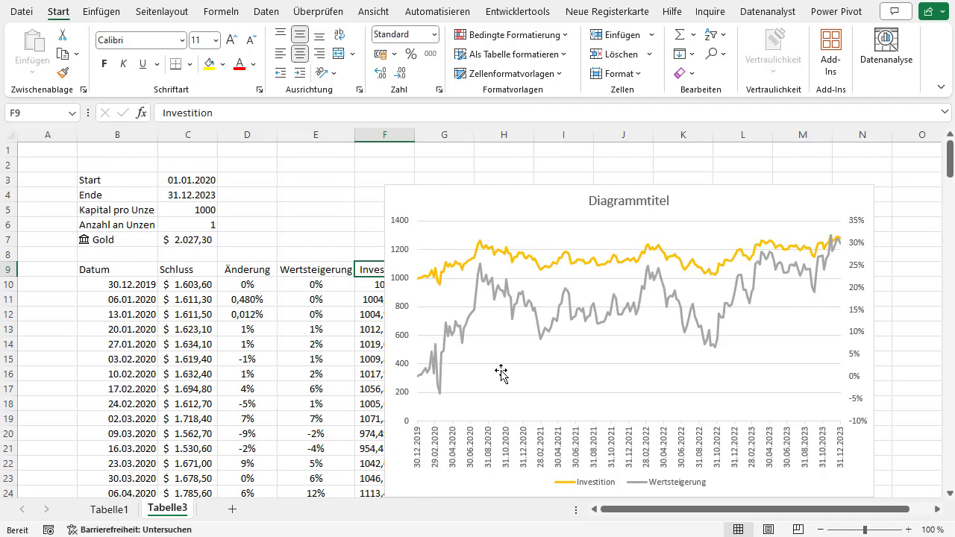
click(444, 187)
drag(387, 339, 282, 341)
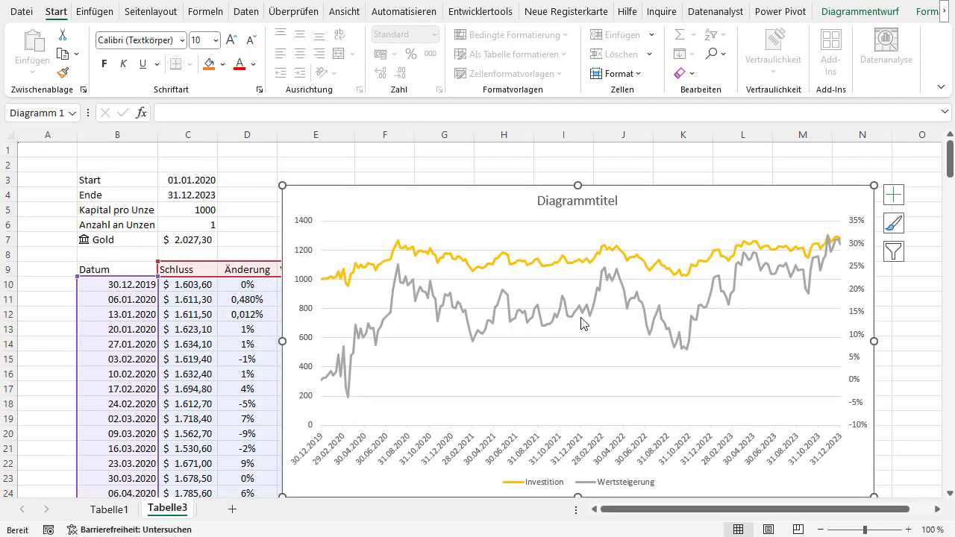
mouse_move(584, 322)
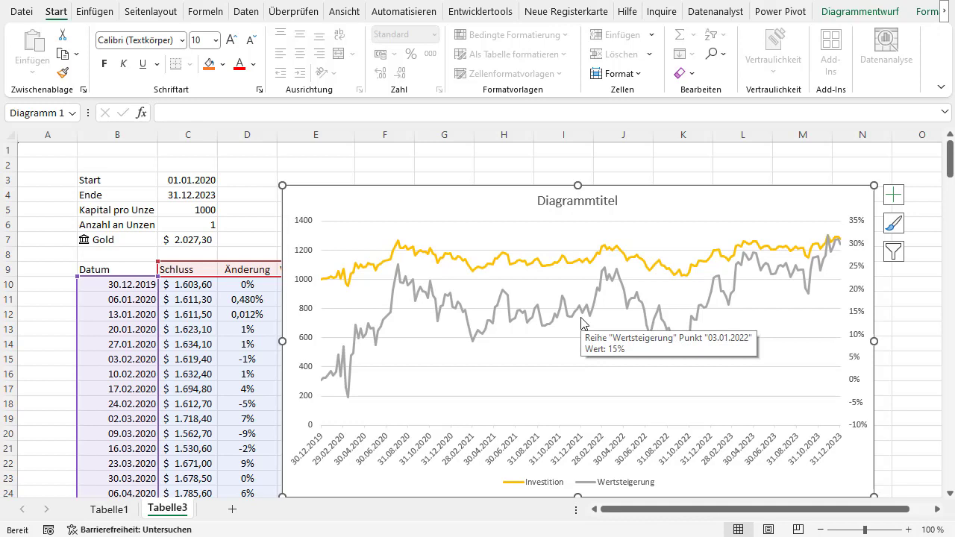